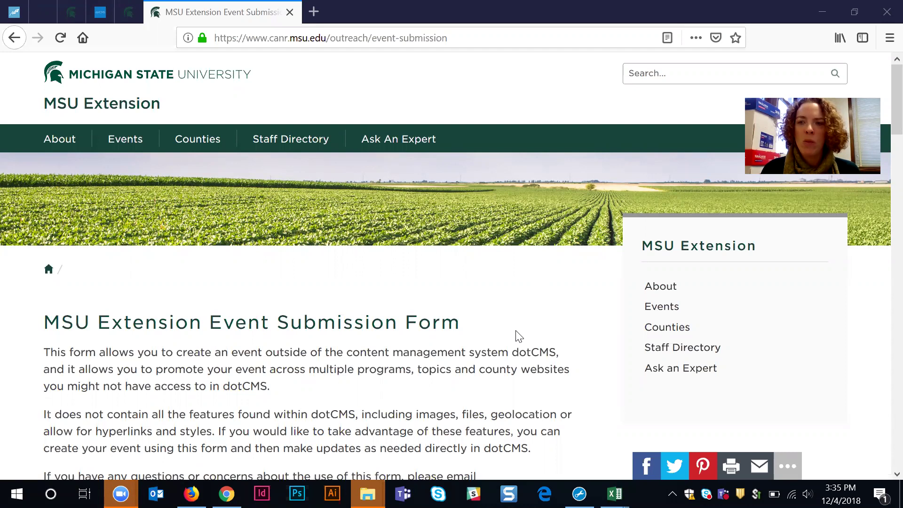
Step: Scroll down the event submission page to the Login section and the Content/Relationships/Categories tabs
{"action": "scroll", "coordinate": [519, 331], "scroll_direction": "down", "scroll_amount": 2}
{"action": "scroll", "coordinate": [522, 332], "scroll_direction": "down", "scroll_amount": 3}
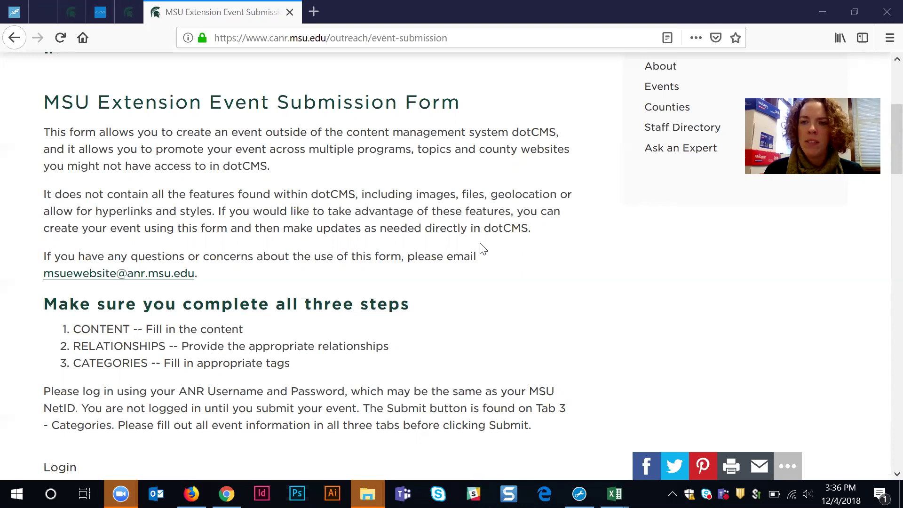
{"action": "scroll", "coordinate": [515, 297], "scroll_direction": "down", "scroll_amount": 3}
{"action": "scroll", "coordinate": [515, 297], "scroll_direction": "down", "scroll_amount": 2}
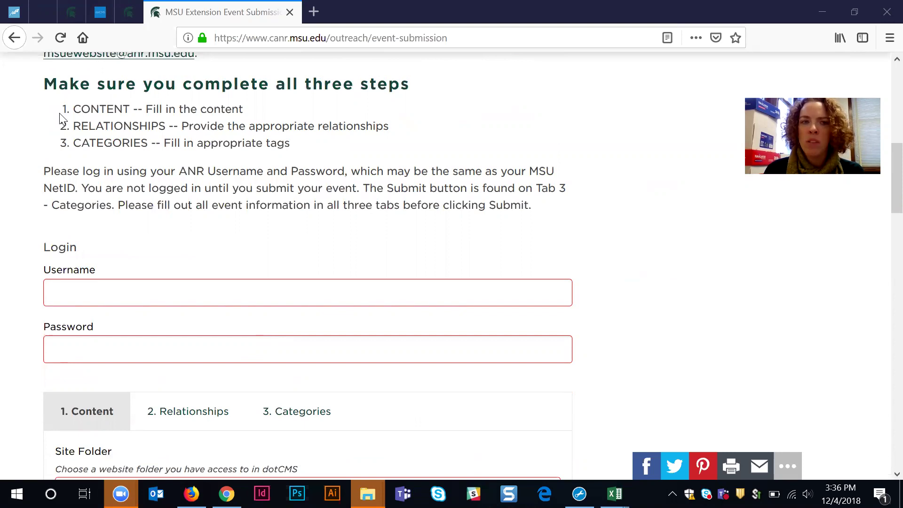
Step: Highlight the CONTENT step and the 'ANR Username and Password' and 'MSU NetID' phrases while explaining login
{"action": "left_click_drag", "start_coordinate": [73, 109], "coordinate": [244, 113]}
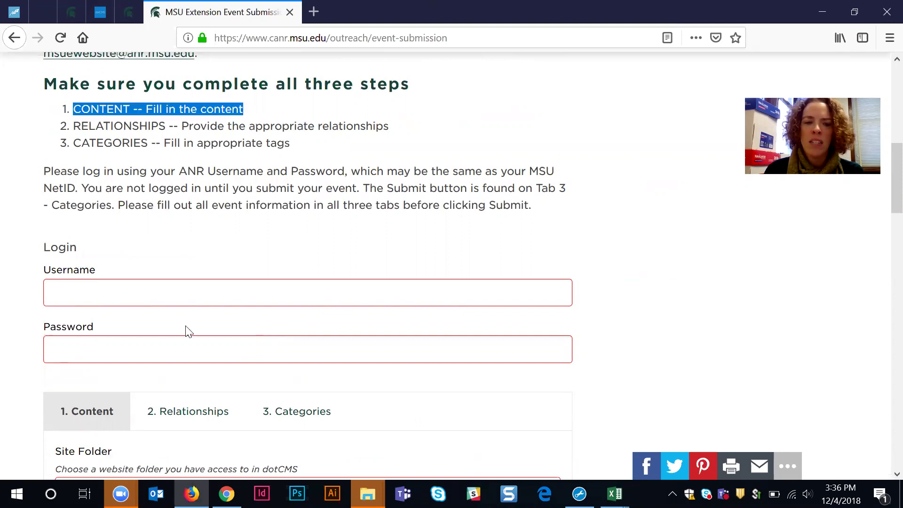
{"action": "left_click", "coordinate": [85, 129]}
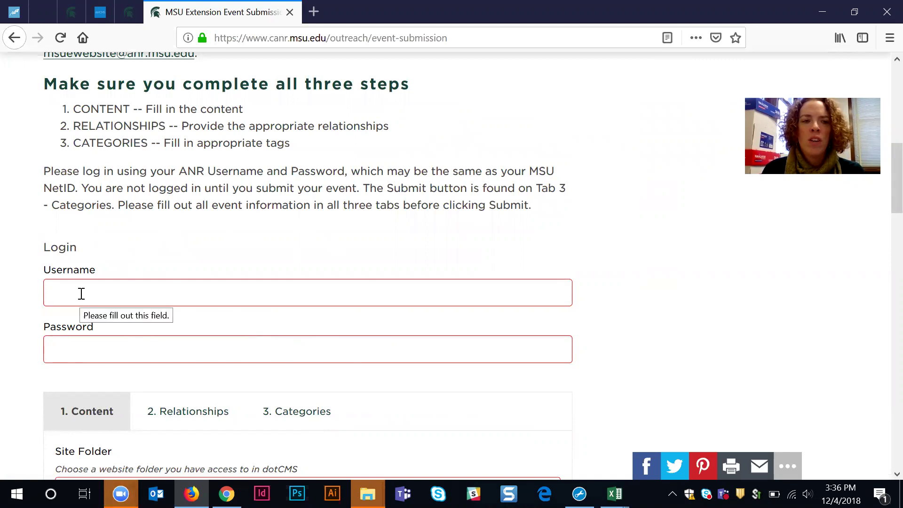
{"action": "left_click", "coordinate": [96, 348]}
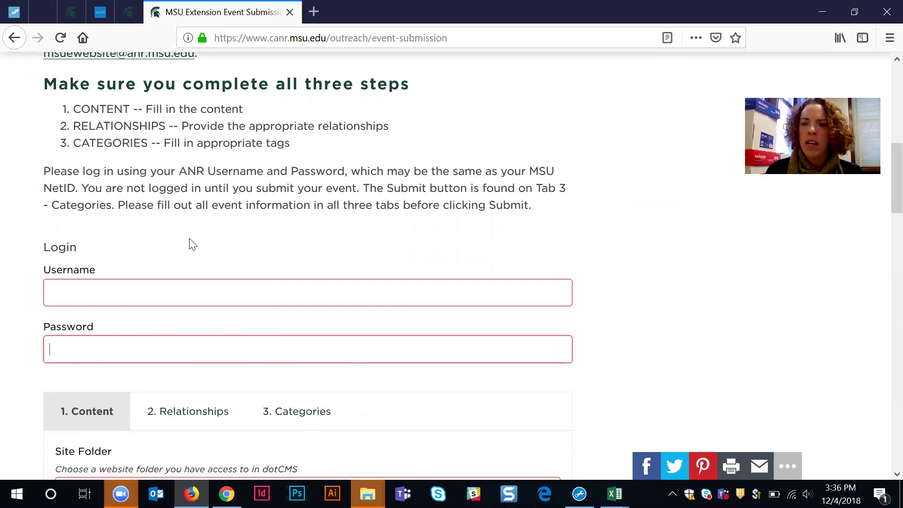
{"action": "left_click", "coordinate": [96, 293]}
{"action": "left_click", "coordinate": [105, 348]}
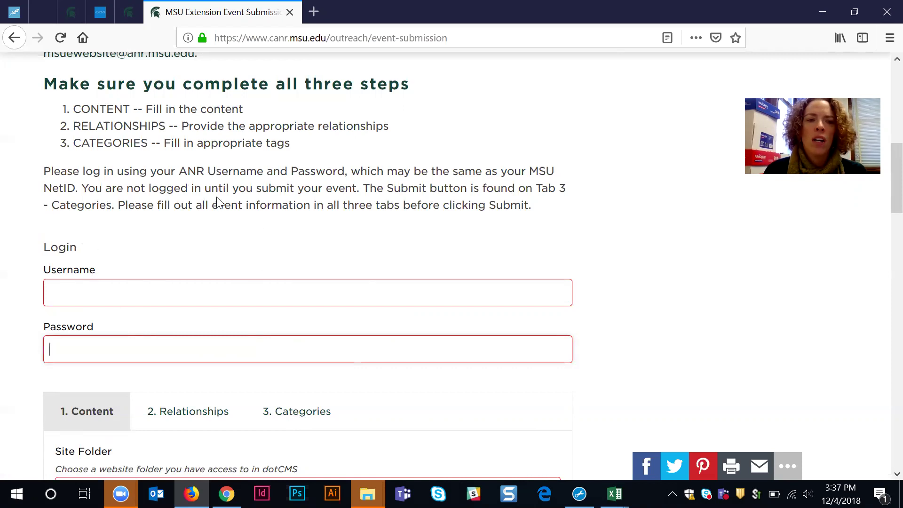
{"action": "left_click_drag", "start_coordinate": [179, 172], "coordinate": [345, 173]}
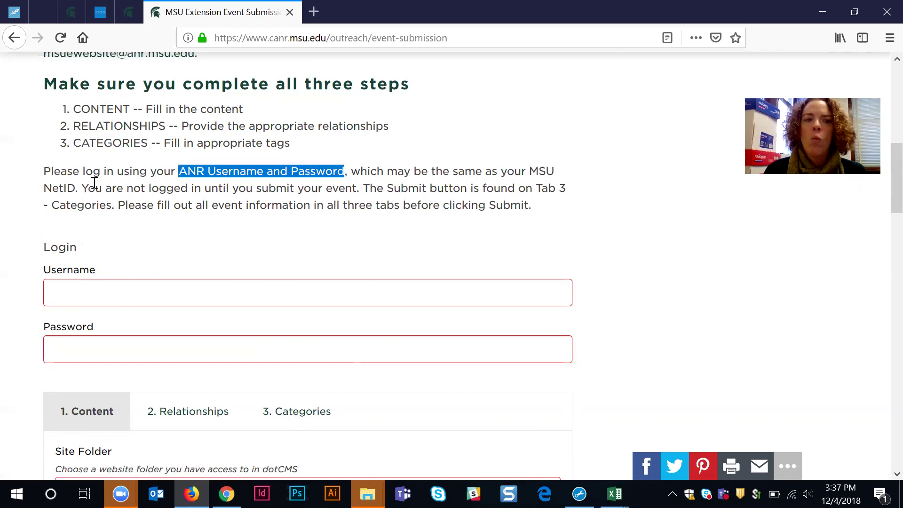
{"action": "left_click_drag", "start_coordinate": [530, 172], "coordinate": [475, 172]}
{"action": "left_click_drag", "start_coordinate": [163, 170], "coordinate": [75, 189]}
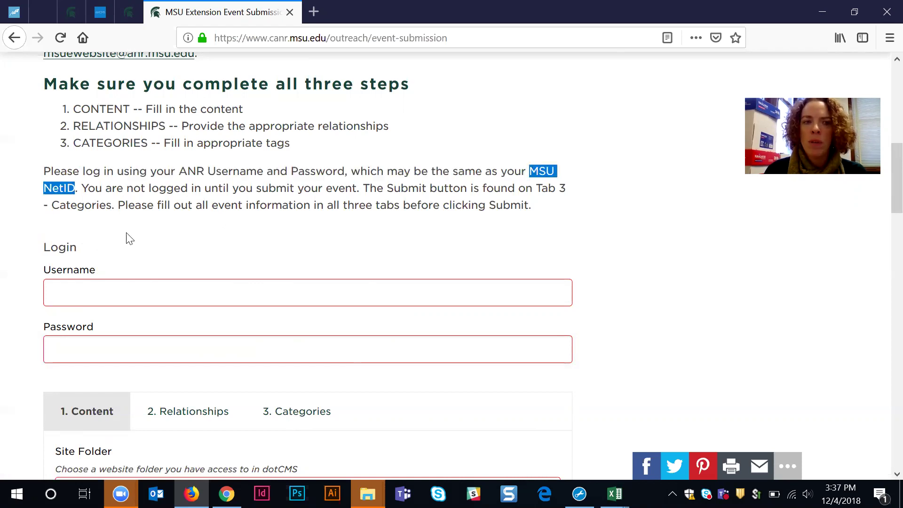
Step: Enter the ANR username and the account password in the login fields
{"action": "left_click", "coordinate": [129, 289]}
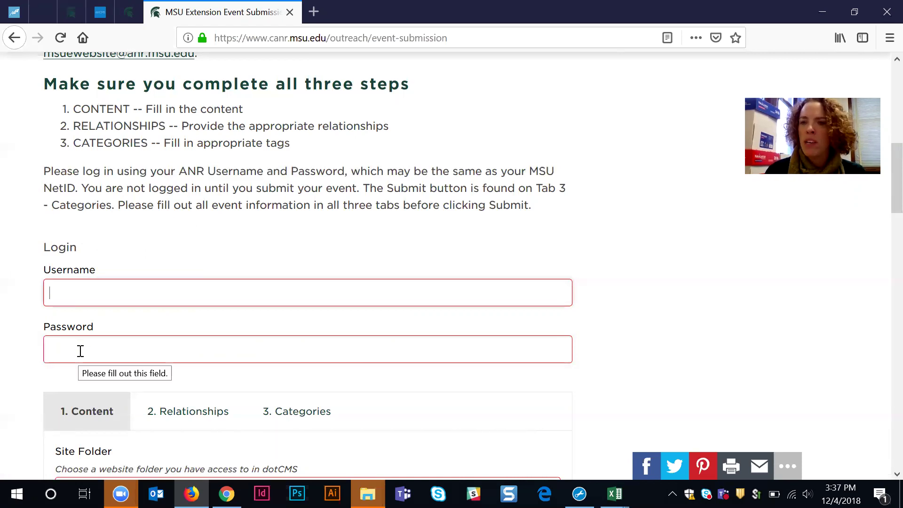
{"action": "type", "text": "charron"}
{"action": "key", "text": "Tab"}
{"action": "type", "text": "••••••"}
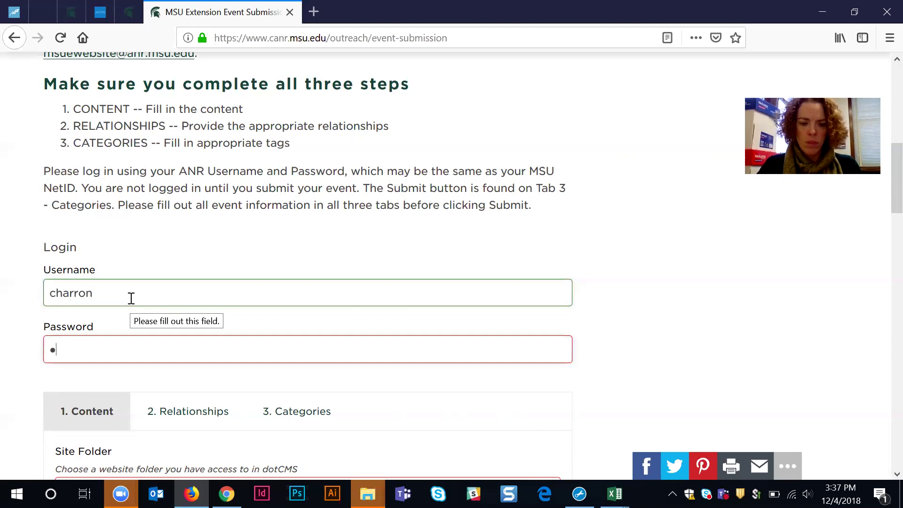
{"action": "type", "text": "••"}
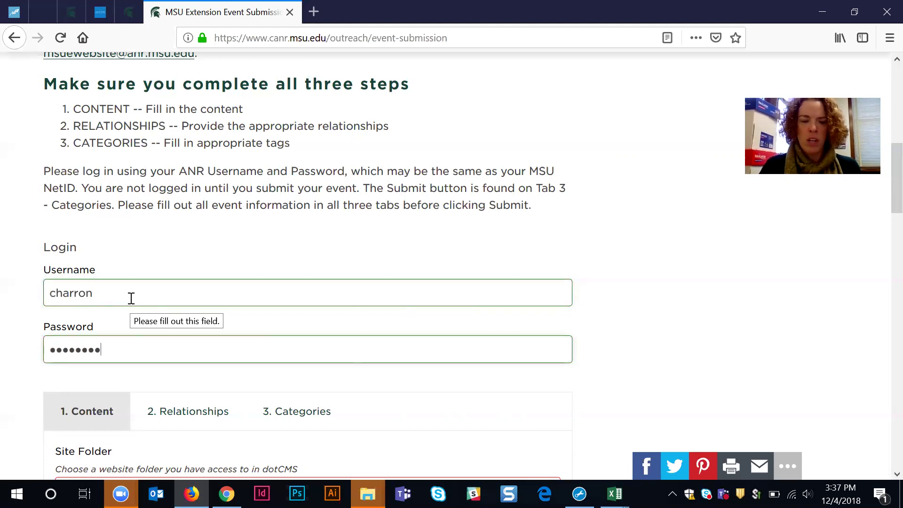
{"action": "scroll", "coordinate": [476, 337], "scroll_direction": "down", "scroll_amount": 5}
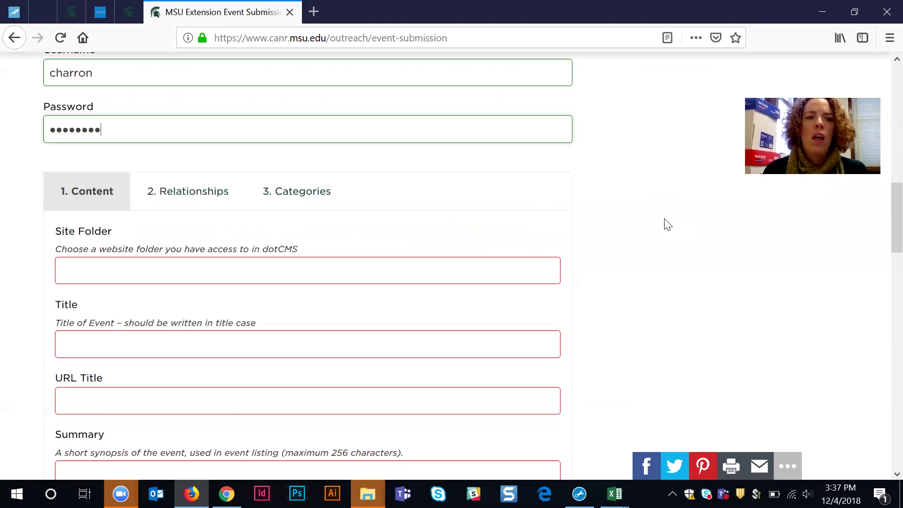
Step: Choose Demo from the Site Folder dropdown list
{"action": "scroll", "coordinate": [650, 224], "scroll_direction": "down", "scroll_amount": 2}
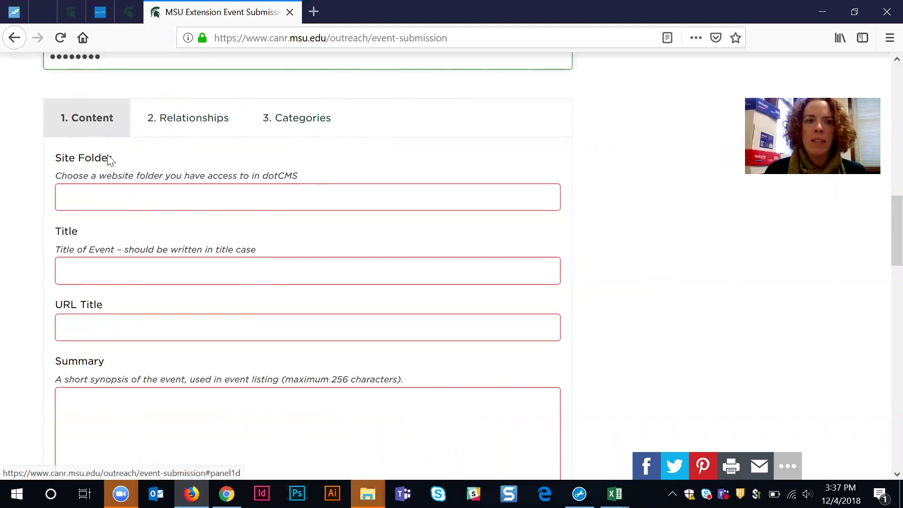
{"action": "left_click", "coordinate": [121, 207]}
{"action": "scroll", "coordinate": [151, 247], "scroll_direction": "down", "scroll_amount": 10}
{"action": "scroll", "coordinate": [151, 247], "scroll_direction": "down", "scroll_amount": 20}
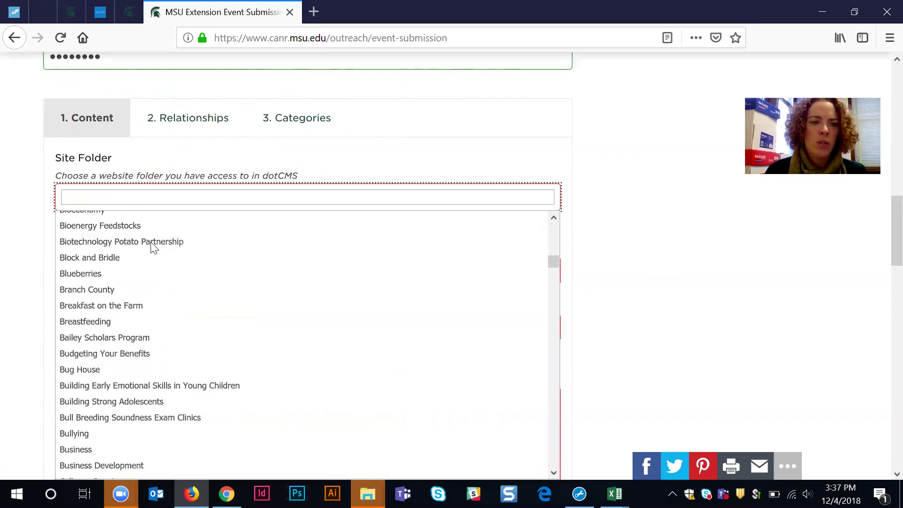
{"action": "scroll", "coordinate": [150, 247], "scroll_direction": "down", "scroll_amount": 6}
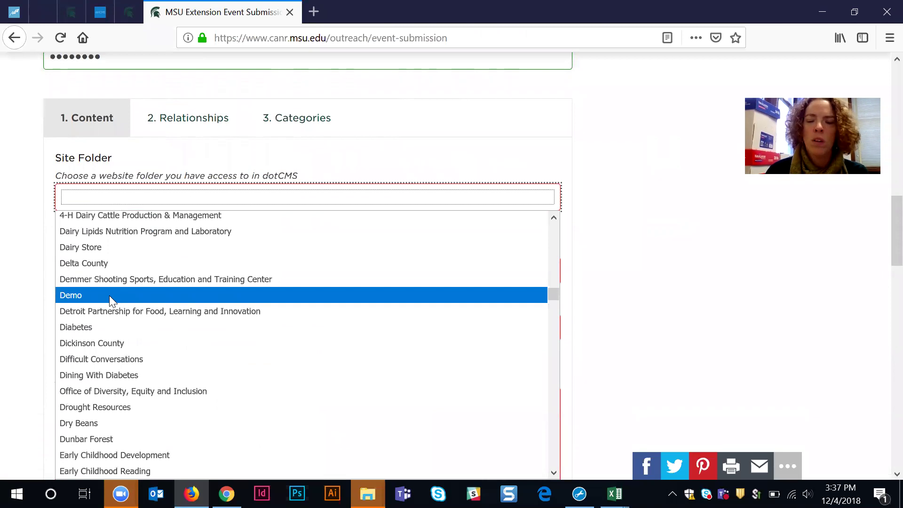
{"action": "left_click", "coordinate": [109, 296]}
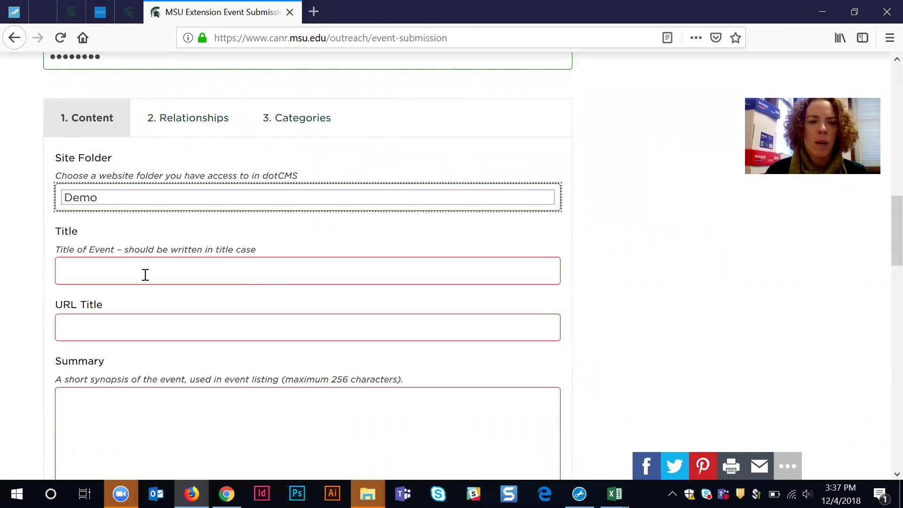
{"action": "left_click", "coordinate": [127, 267]}
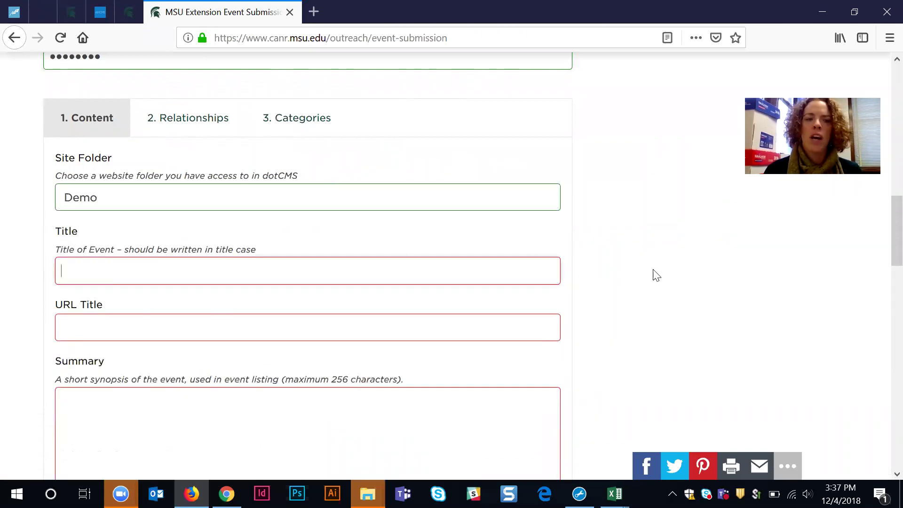
Step: Type 'Test Event' as the title so the URL Title auto-fills
{"action": "type", "text": "Test "}
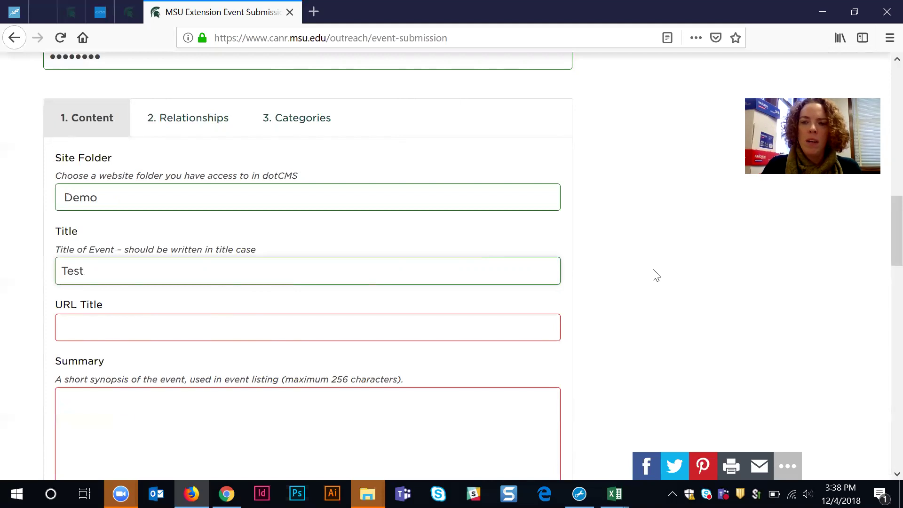
{"action": "type", "text": "P"}
{"action": "key", "text": "BackSpace"}
{"action": "type", "text": "Event"}
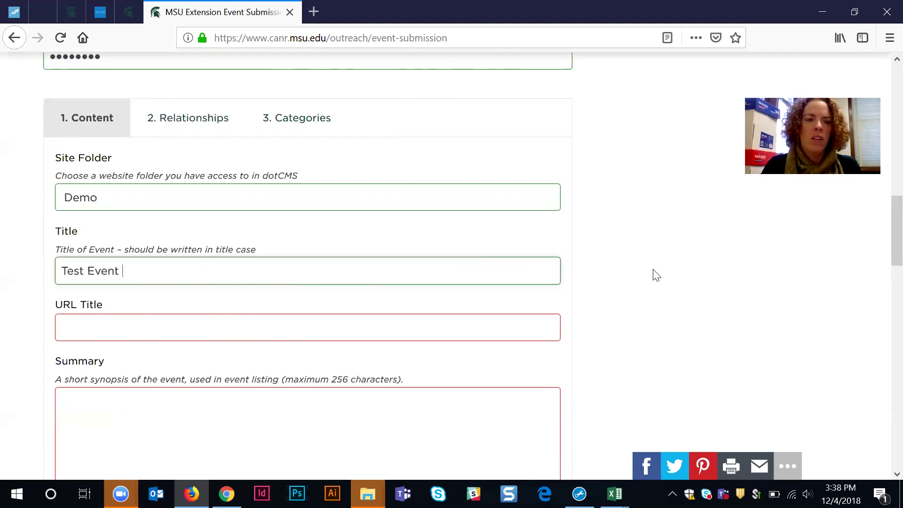
{"action": "key", "text": "Tab"}
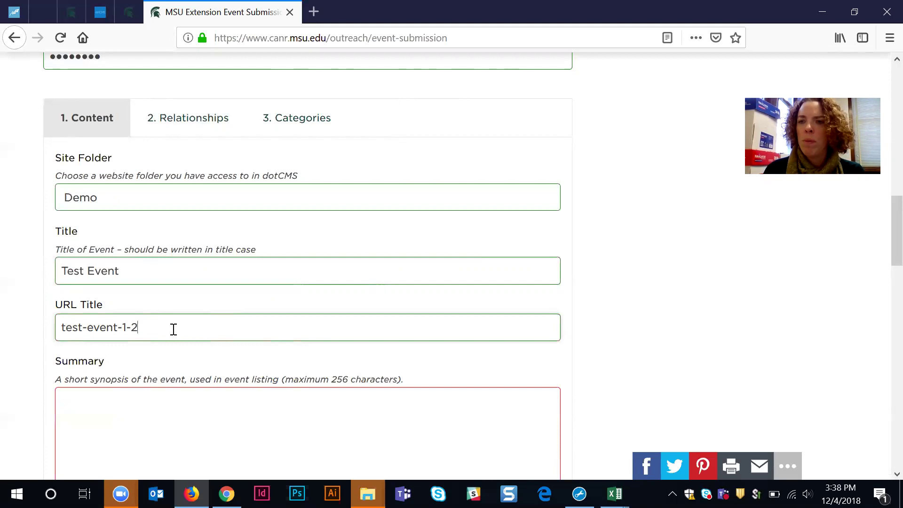
Step: Extend the title to 'Test Event - Class 1' and refresh the URL Title to test-event-class-1
{"action": "left_click", "coordinate": [148, 272]}
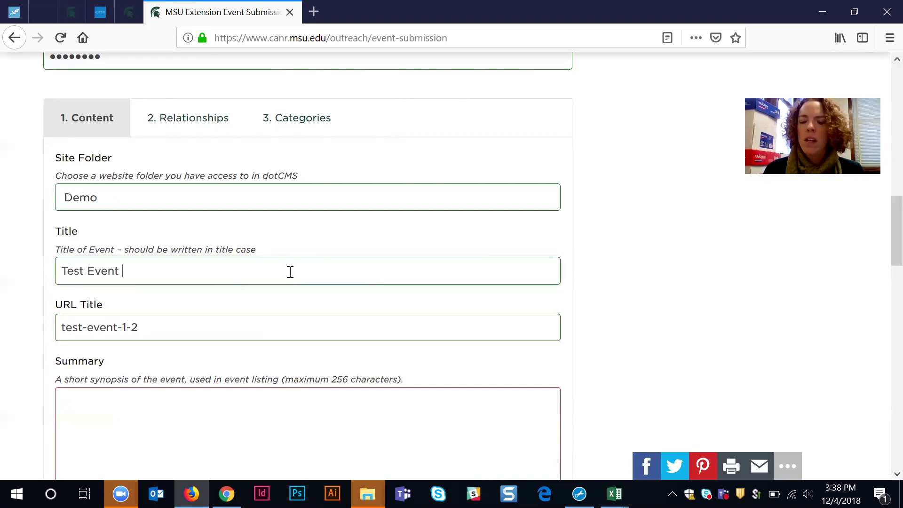
{"action": "type", "text": "-"}
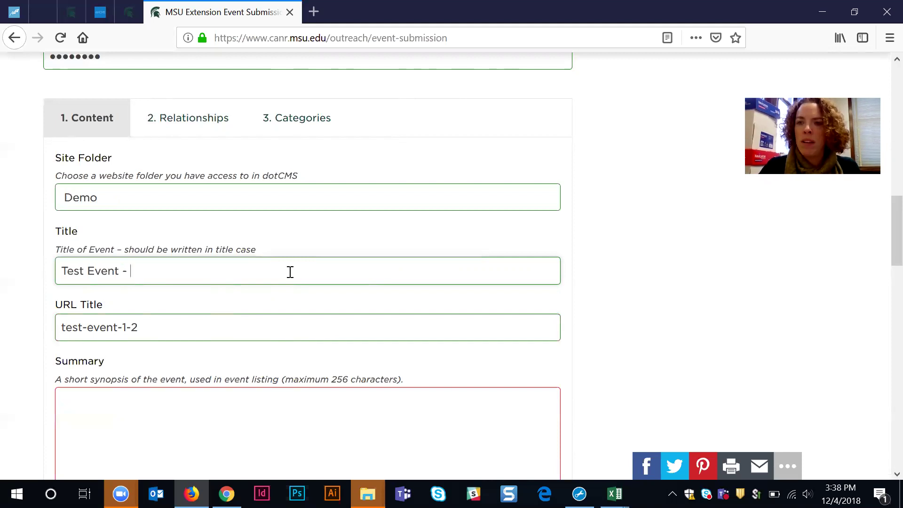
{"action": "type", "text": "L"}
{"action": "type", "text": "Lansing"}
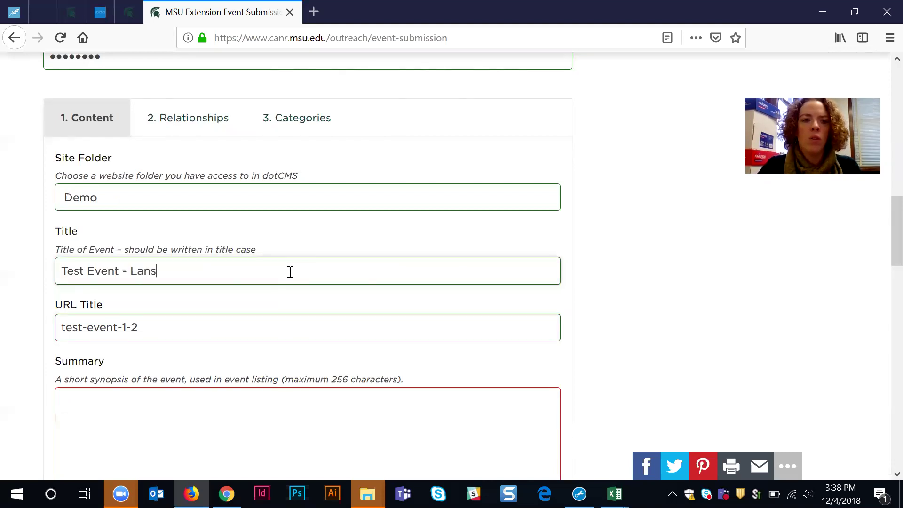
{"action": "key", "text": "BackSpace"}
{"action": "key", "text": "BackSpace"}
{"action": "key", "text": "BackSpace"}
{"action": "key", "text": "BackSpace"}
{"action": "key", "text": "BackSpace"}
{"action": "key", "text": "BackSpace"}
{"action": "key", "text": "BackSpace"}
{"action": "type", "text": "Detroit"}
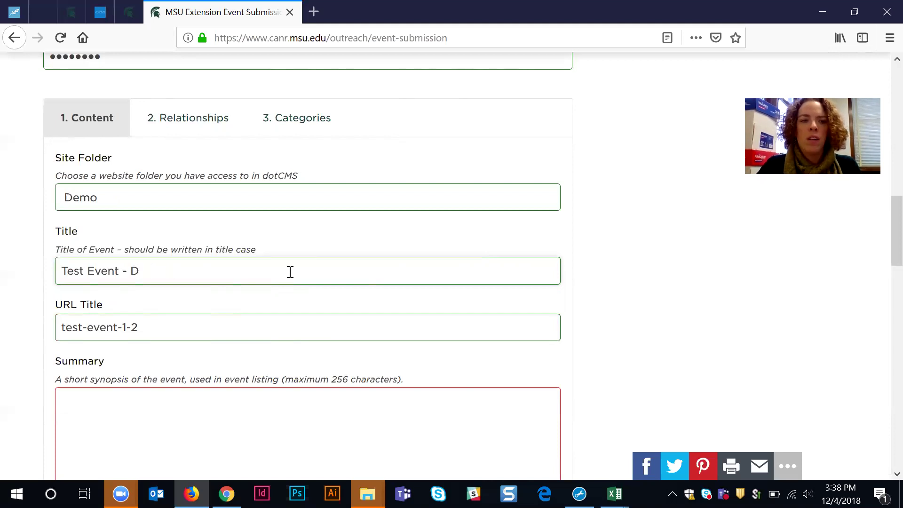
{"action": "key", "text": "BackSpace"}
{"action": "key", "text": "BackSpace"}
{"action": "key", "text": "BackSpace"}
{"action": "key", "text": "BackSpace"}
{"action": "key", "text": "BackSpace"}
{"action": "key", "text": "BackSpace"}
{"action": "key", "text": "BackSpace"}
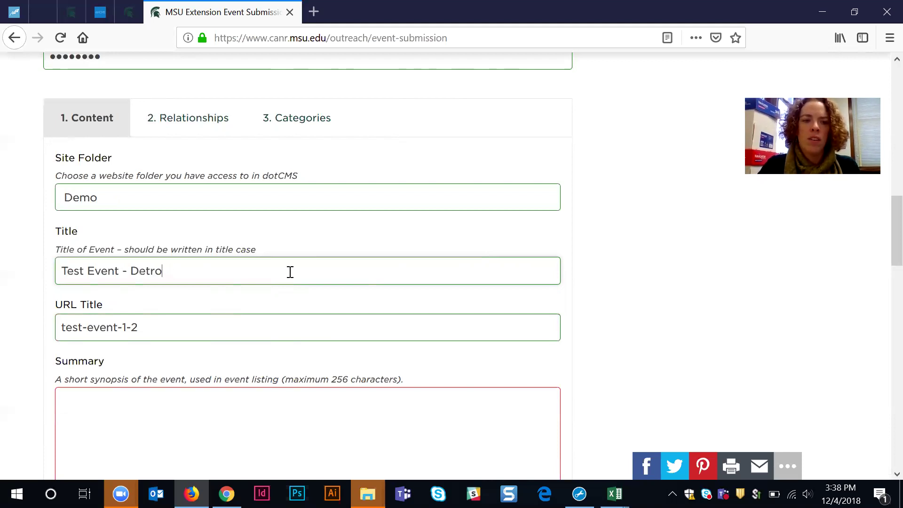
{"action": "type", "text": "Saginaw"}
{"action": "key", "text": "BackSpace"}
{"action": "key", "text": "BackSpace"}
{"action": "key", "text": "BackSpace"}
{"action": "key", "text": "BackSpace"}
{"action": "key", "text": "BackSpace"}
{"action": "key", "text": "BackSpace"}
{"action": "key", "text": "BackSpace"}
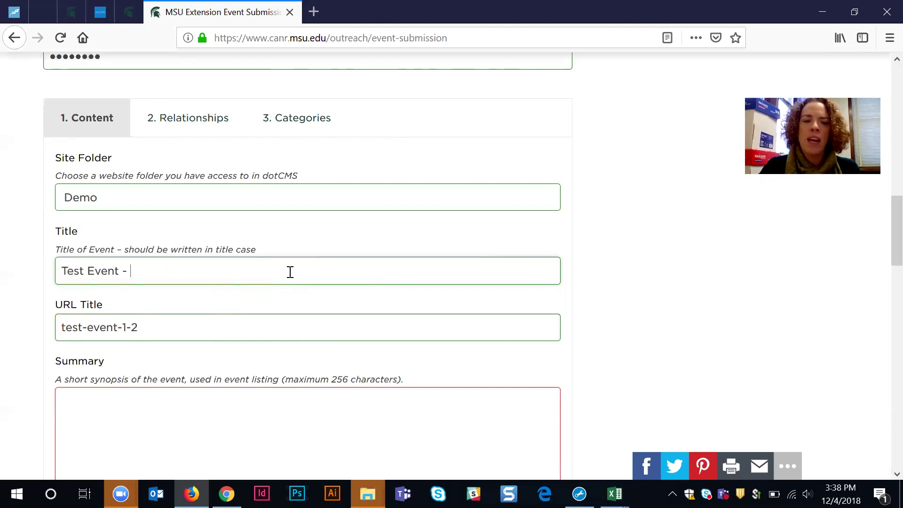
{"action": "type", "text": "Class 1"}
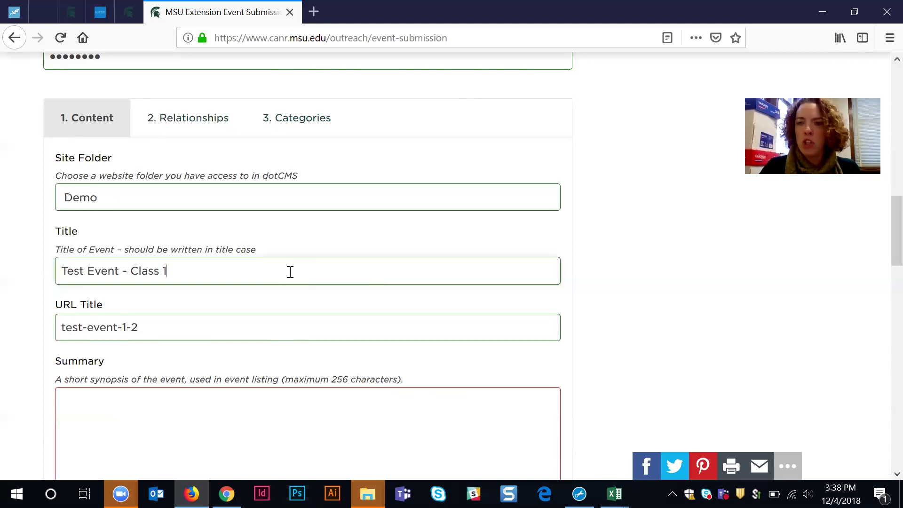
{"action": "left_click", "coordinate": [165, 327]}
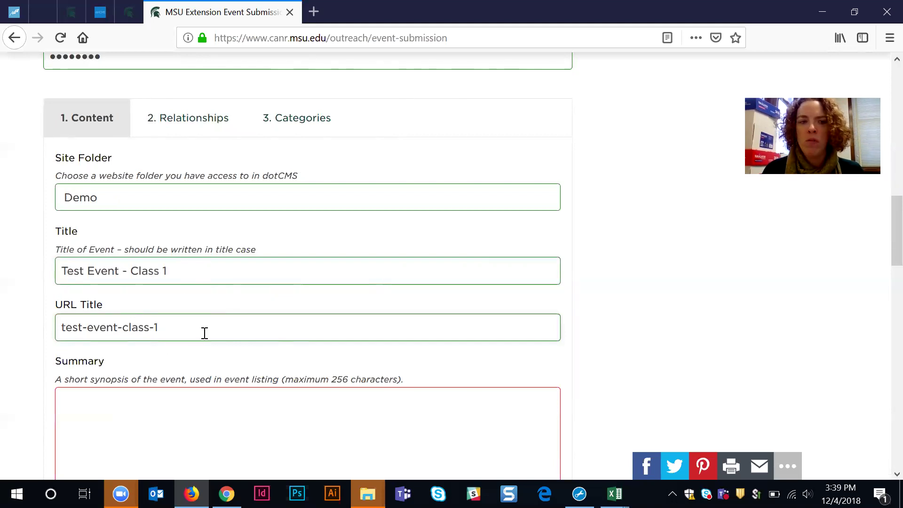
{"action": "scroll", "coordinate": [211, 337], "scroll_direction": "down", "scroll_amount": 2}
Step: Type the Summary 'This the first sentence of your event description.', correcting typos along the way
{"action": "left_click", "coordinate": [281, 329]}
{"action": "scroll", "coordinate": [411, 363], "scroll_direction": "down", "scroll_amount": 2}
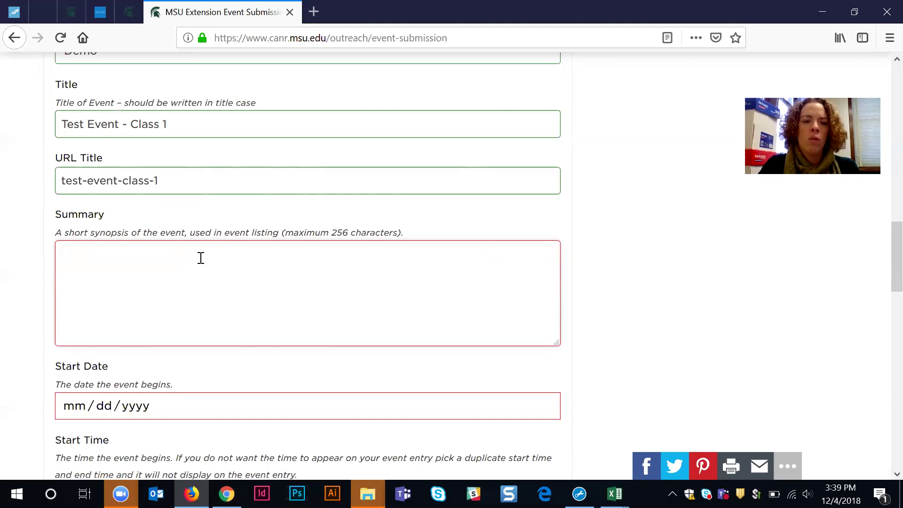
{"action": "type", "text": "This the"}
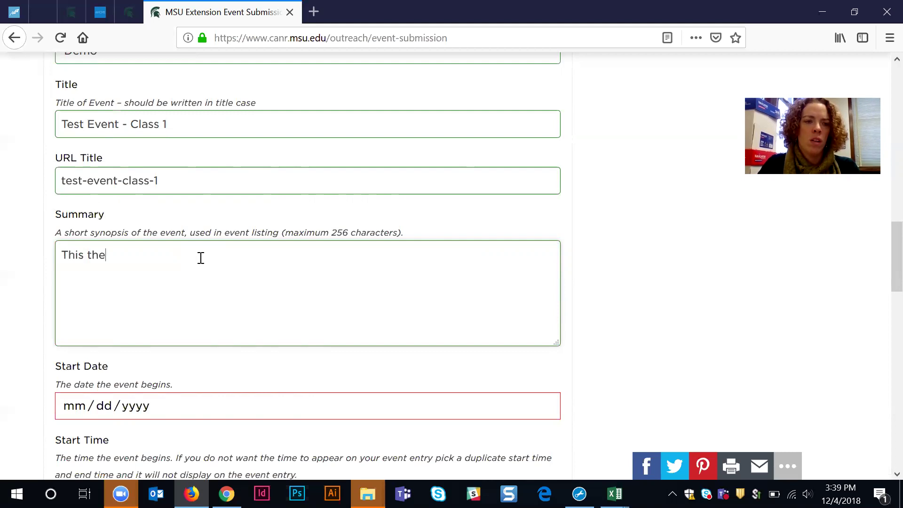
{"action": "type", "text": " first sentence"}
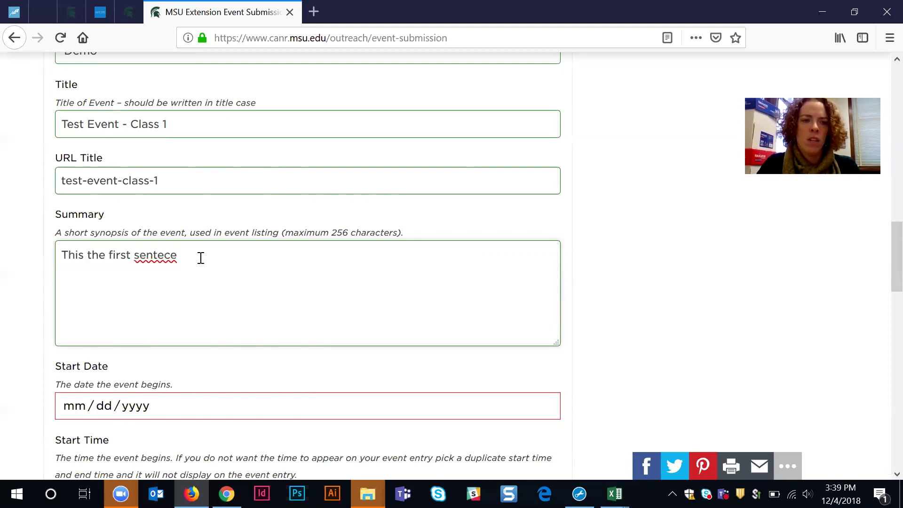
{"action": "key", "text": "BackSpace"}
{"action": "key", "text": "BackSpace"}
{"action": "key", "text": "BackSpace"}
{"action": "type", "text": "nce of"}
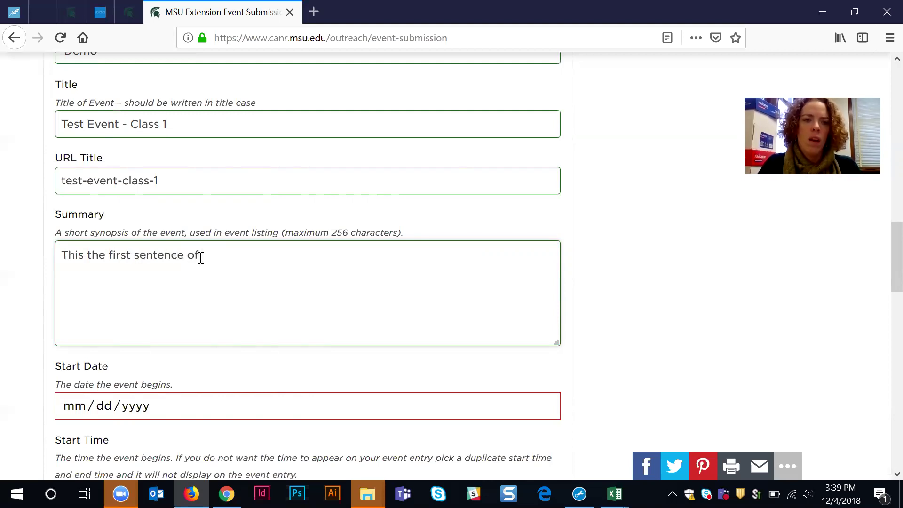
{"action": "type", "text": " your eve"}
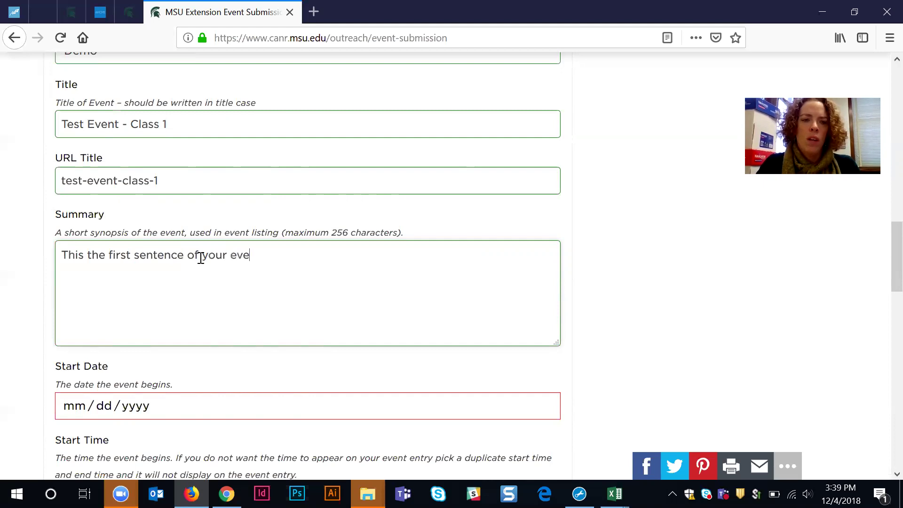
{"action": "type", "text": "nt descriptio"}
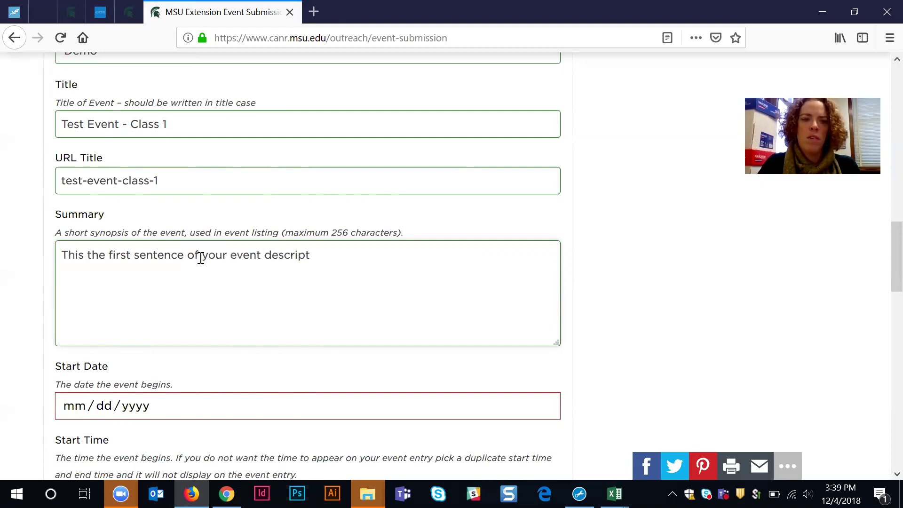
{"action": "key", "text": "BackSpace"}
{"action": "type", "text": "ion."}
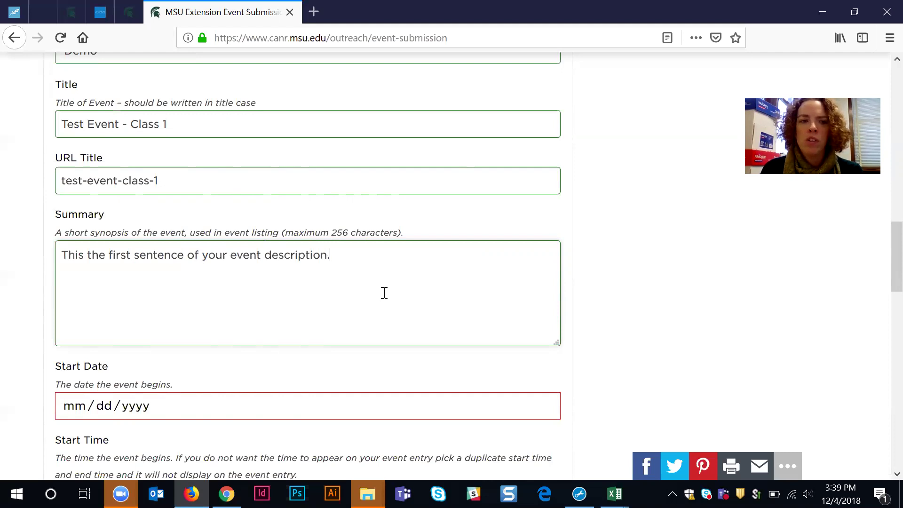
{"action": "scroll", "coordinate": [384, 293], "scroll_direction": "down", "scroll_amount": 3}
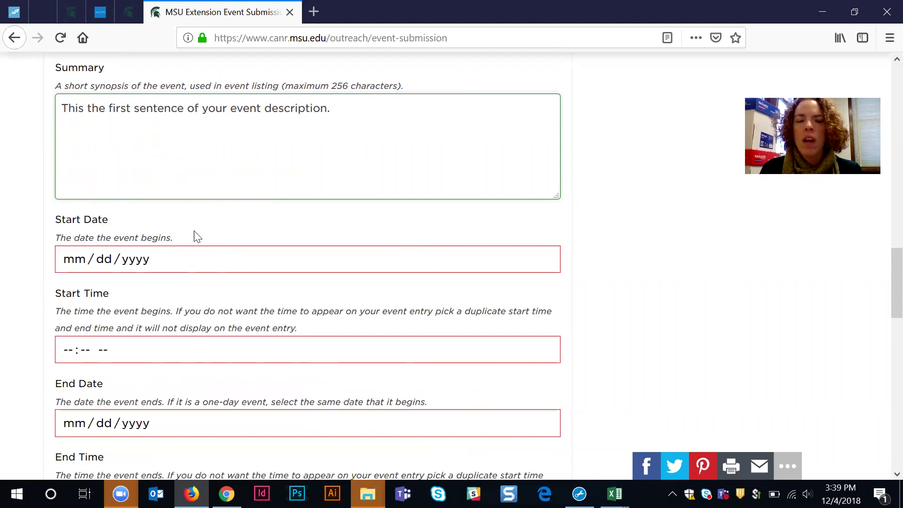
Step: Pick December 5 (12/05/2018) as both the Start Date and End Date
{"action": "left_click", "coordinate": [85, 259]}
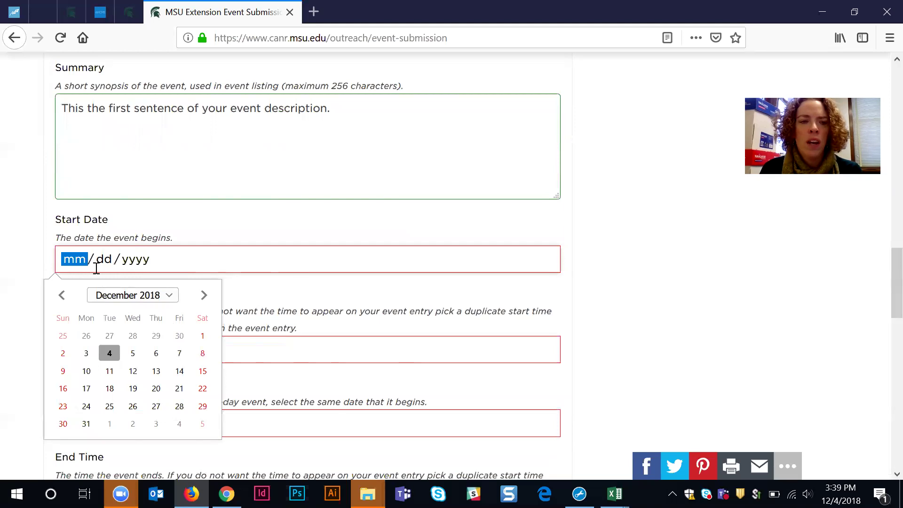
{"action": "left_click", "coordinate": [135, 354]}
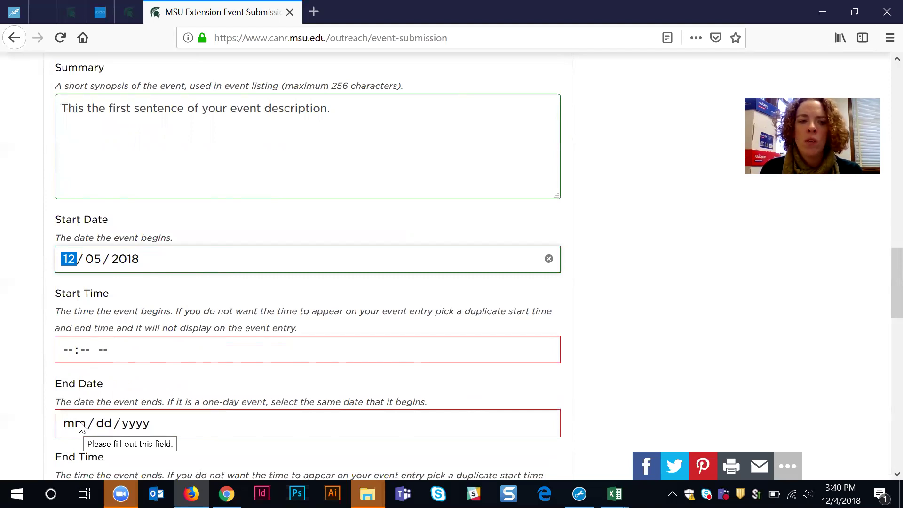
{"action": "left_click", "coordinate": [80, 427]}
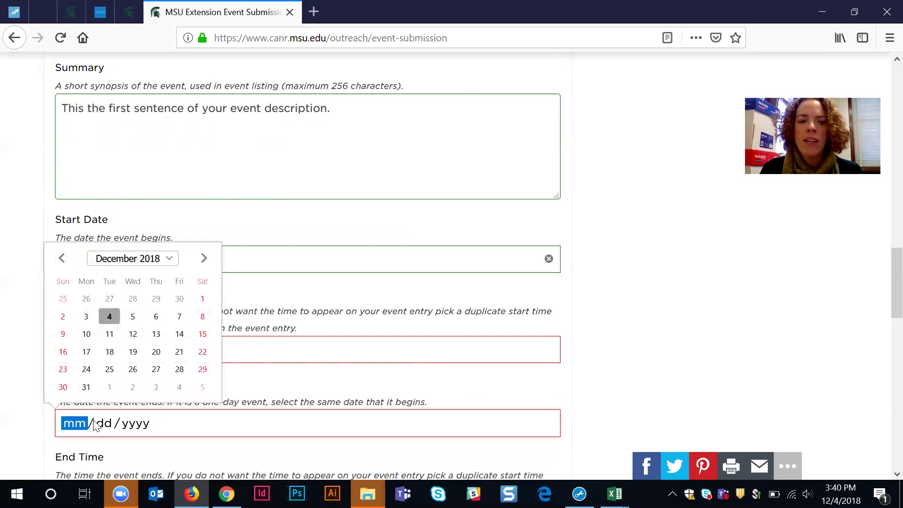
{"action": "left_click", "coordinate": [133, 317]}
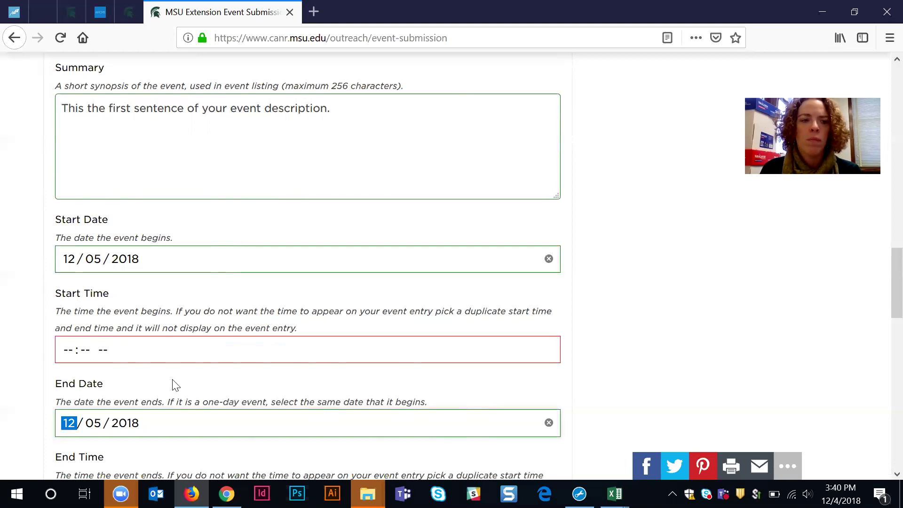
Step: Set the Start Time to 08:30 AM
{"action": "left_click", "coordinate": [71, 352]}
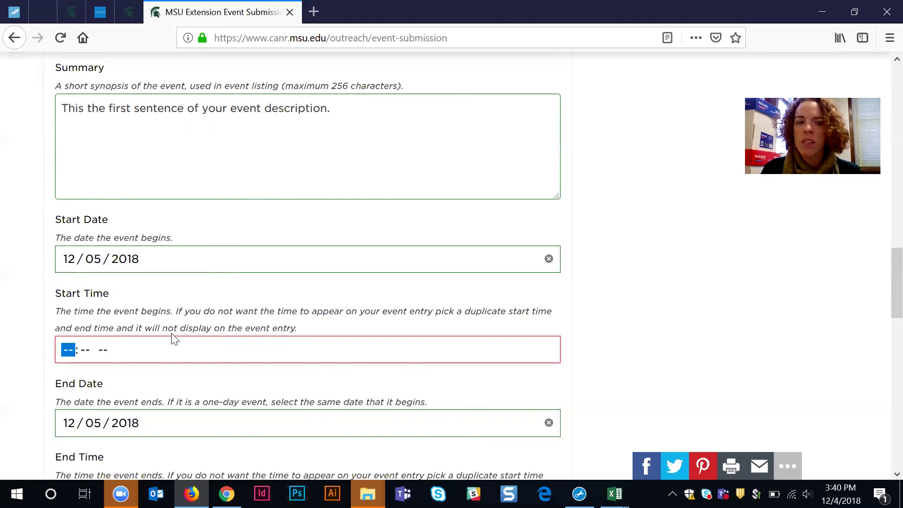
{"action": "type", "text": "80"}
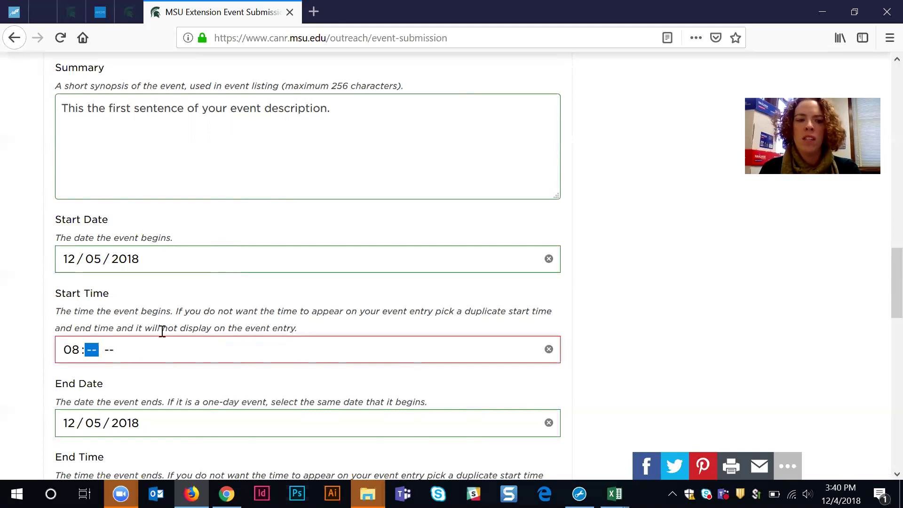
{"action": "left_click", "coordinate": [126, 351]}
{"action": "left_click", "coordinate": [118, 352]}
{"action": "type", "text": "a"}
{"action": "left_click", "coordinate": [72, 352]}
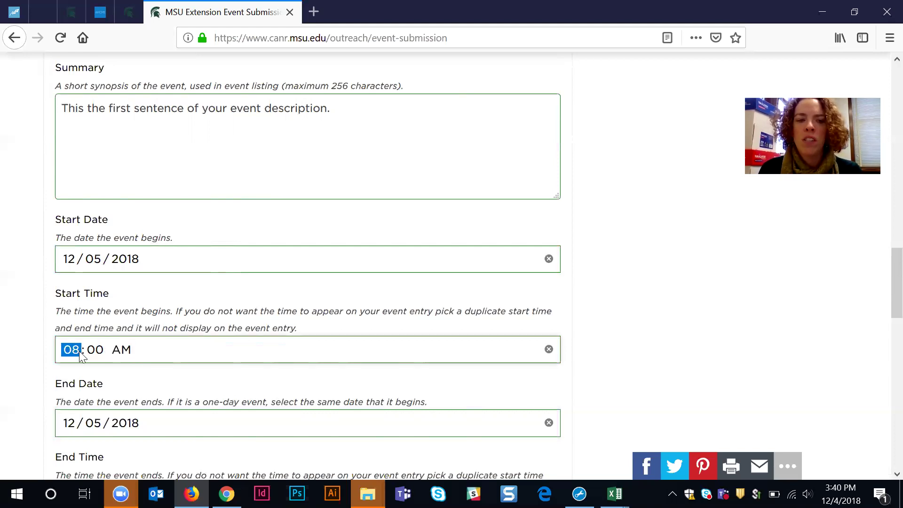
{"action": "left_click", "coordinate": [101, 352]}
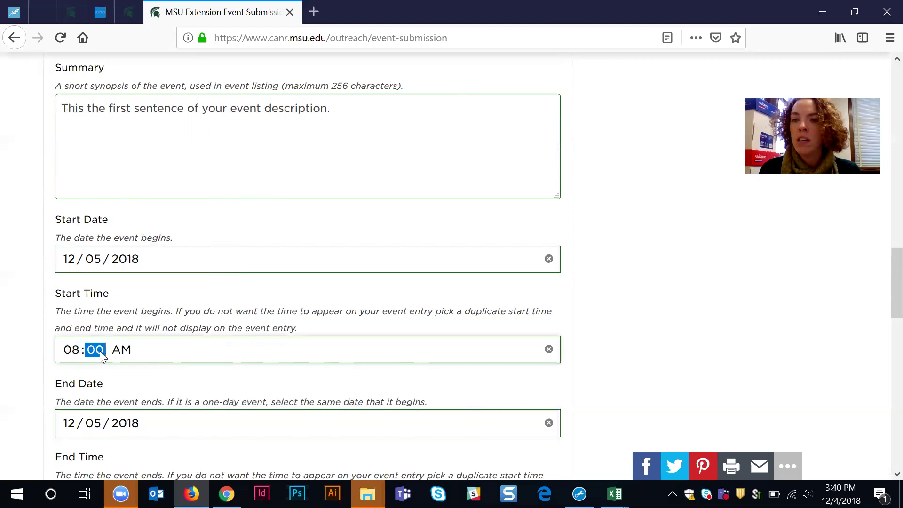
{"action": "left_click", "coordinate": [125, 356]}
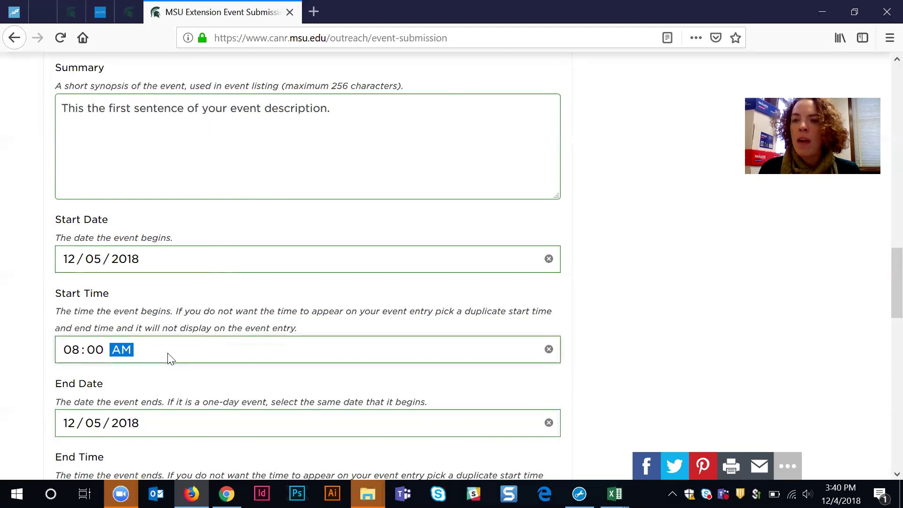
{"action": "left_click", "coordinate": [97, 352]}
{"action": "type", "text": "3"}
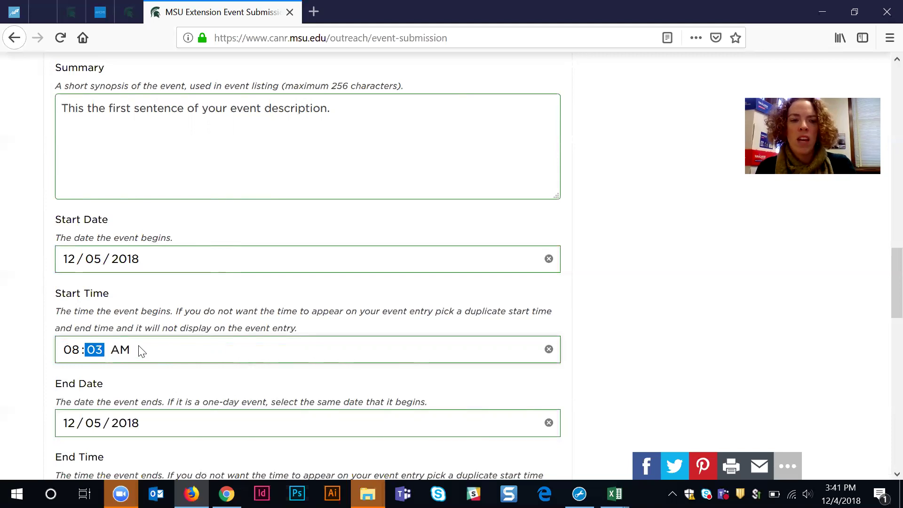
{"action": "type", "text": "0"}
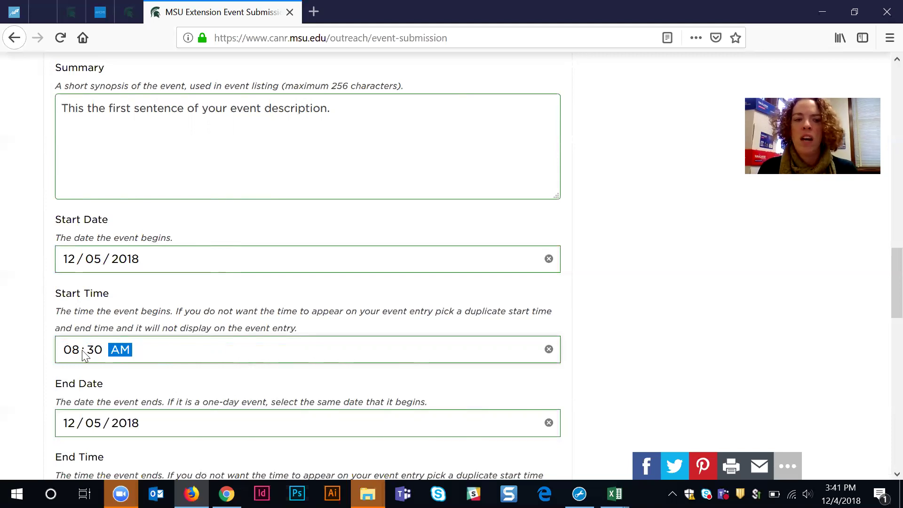
{"action": "left_click", "coordinate": [94, 352]}
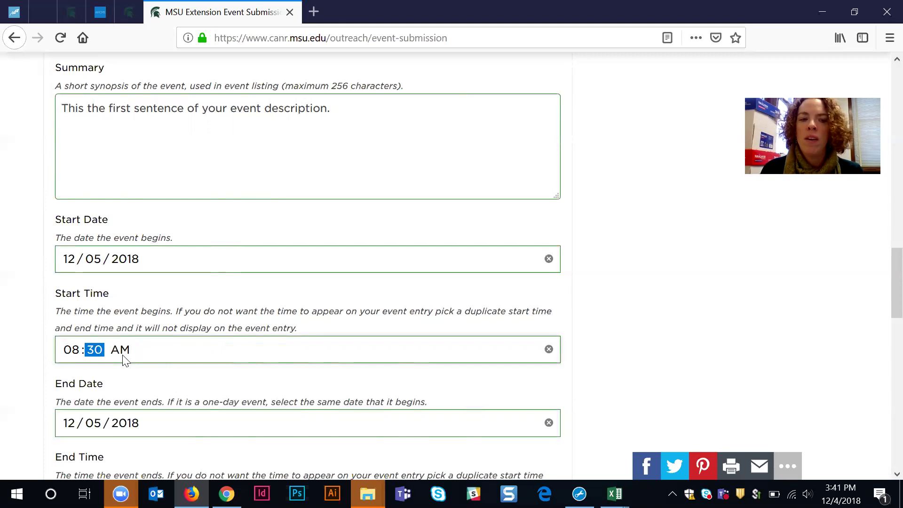
{"action": "scroll", "coordinate": [171, 373], "scroll_direction": "down", "scroll_amount": 3}
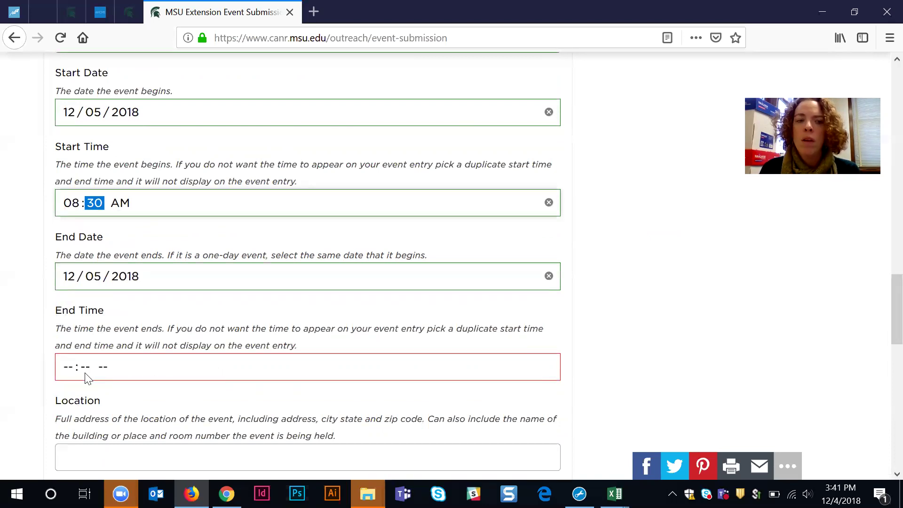
Step: Set the End Time to 04:00 PM
{"action": "left_click", "coordinate": [65, 366]}
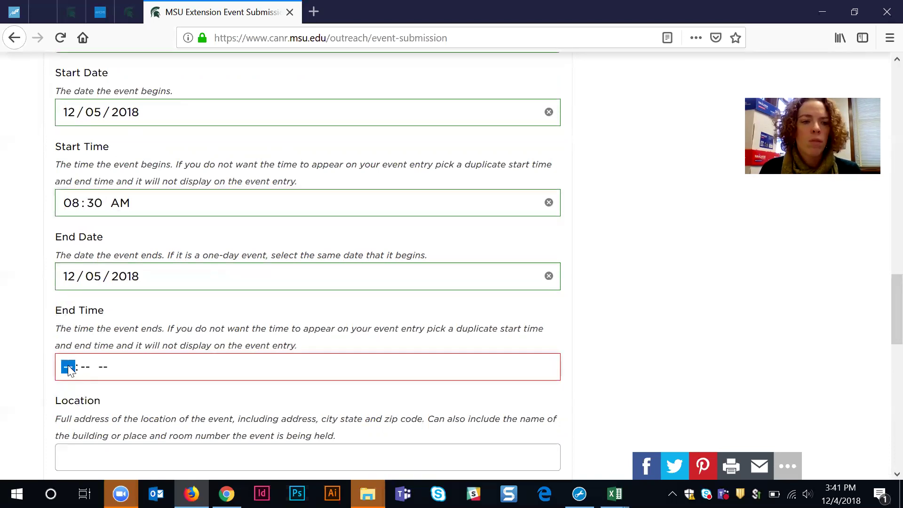
{"action": "type", "text": "4:"}
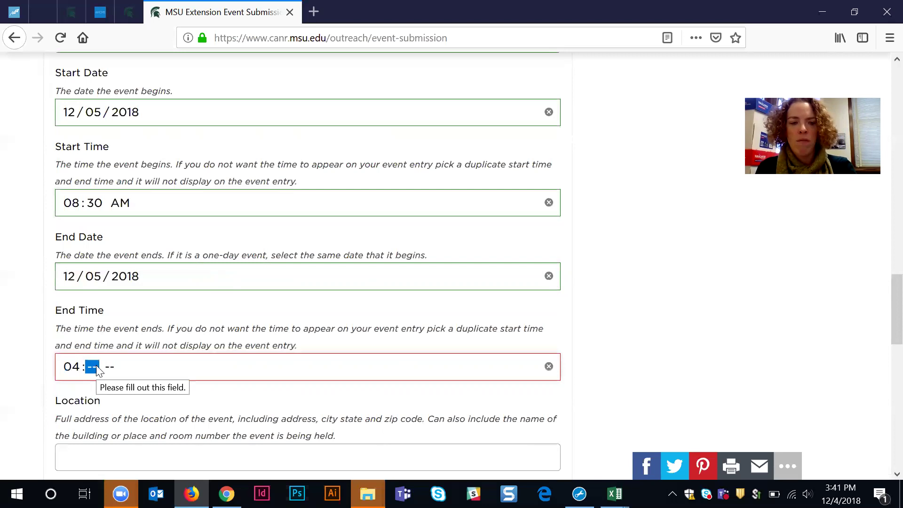
{"action": "type", "text": "00"}
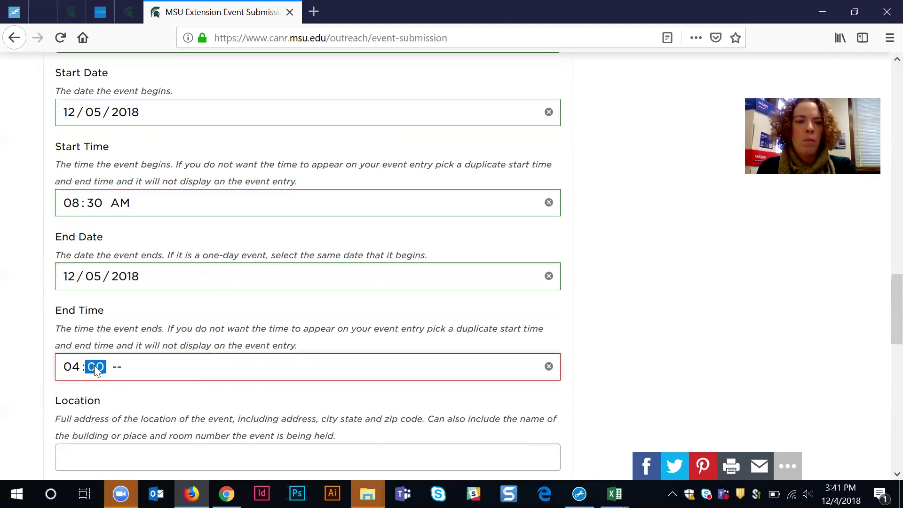
{"action": "left_click", "coordinate": [119, 368]}
{"action": "type", "text": "p"}
{"action": "left_click", "coordinate": [127, 375]}
{"action": "left_click", "coordinate": [122, 396]}
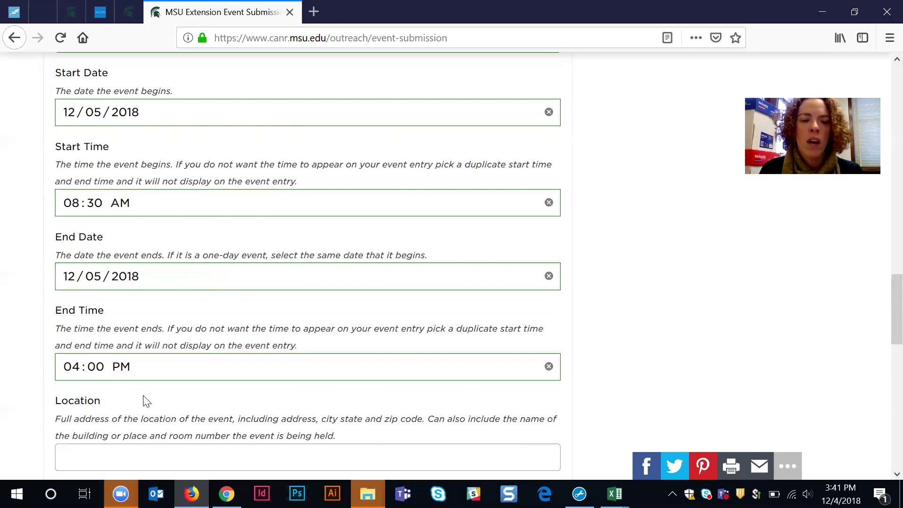
{"action": "scroll", "coordinate": [203, 376], "scroll_direction": "down", "scroll_amount": 1}
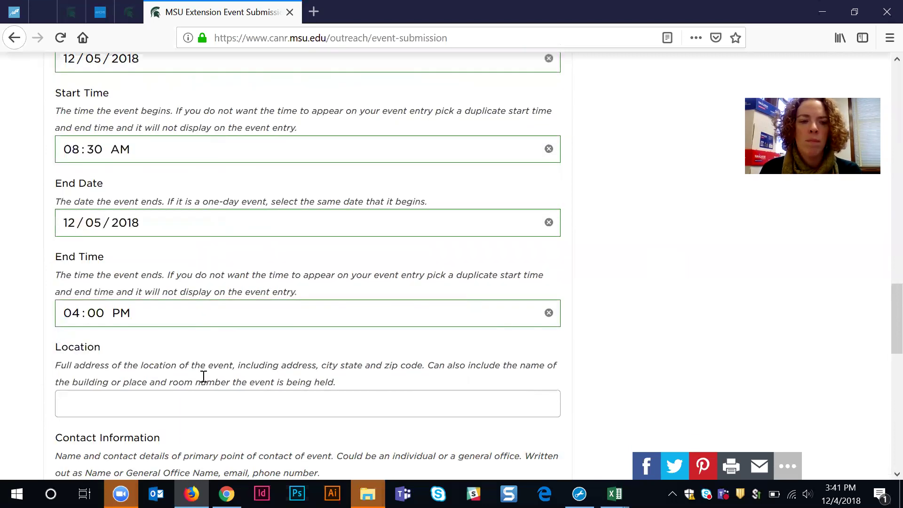
{"action": "scroll", "coordinate": [203, 377], "scroll_direction": "down", "scroll_amount": 2}
Step: Fill Location with Marriott Hotel plus its street address, room, city, state and zip, replacing Human Ecology Building
{"action": "left_click", "coordinate": [127, 317]}
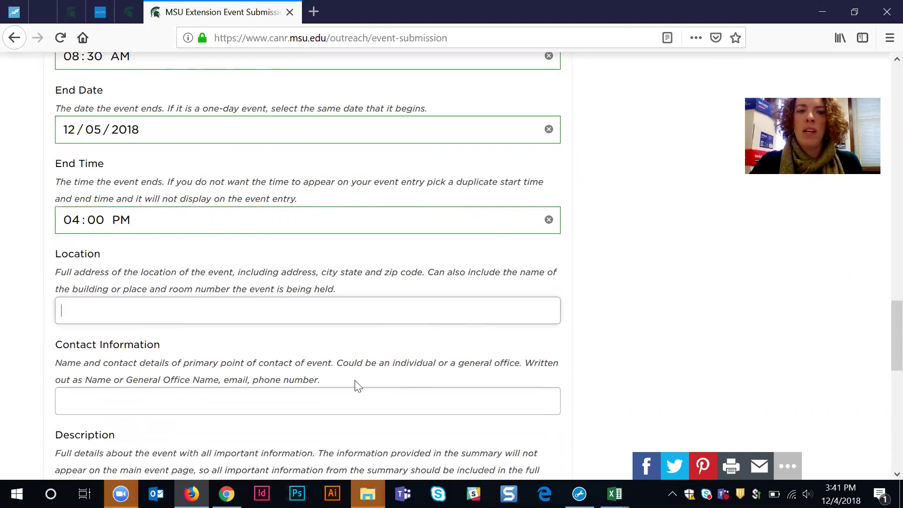
{"action": "type", "text": "Hu"}
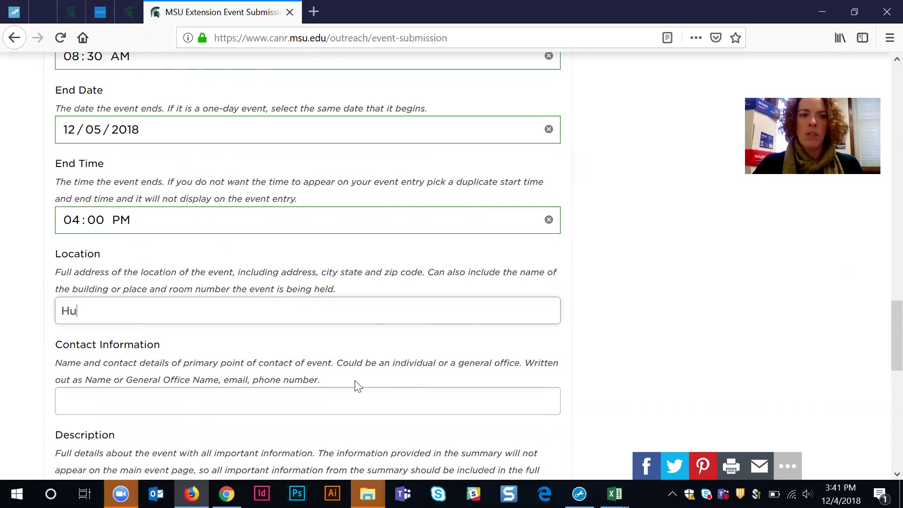
{"action": "type", "text": "man Ecology Building,"}
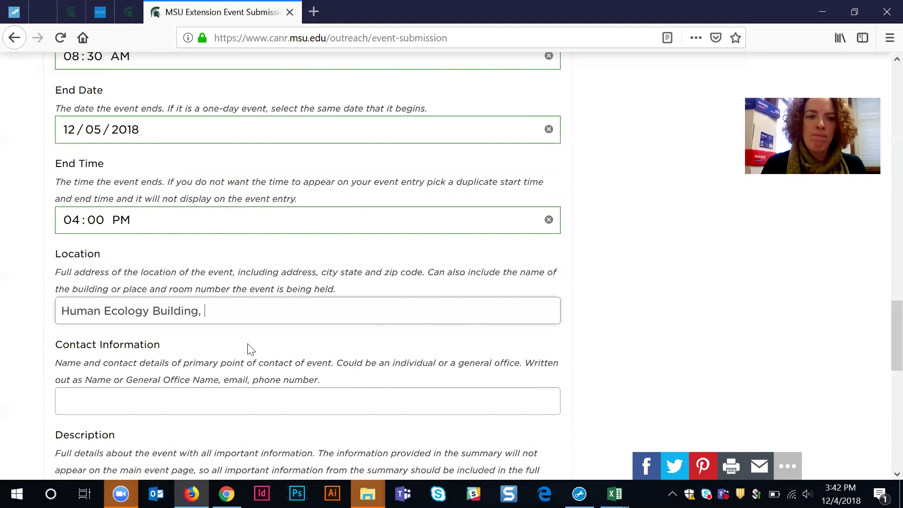
{"action": "left_click_drag", "start_coordinate": [197, 310], "coordinate": [34, 298]}
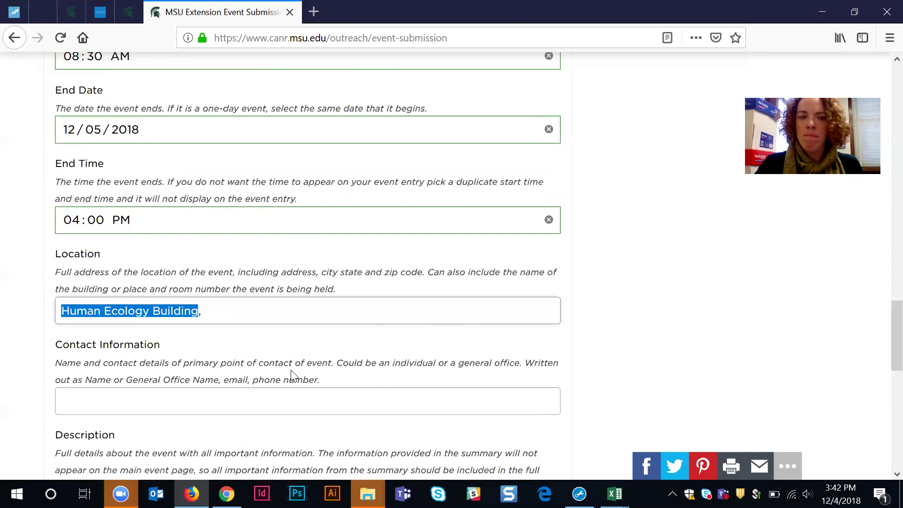
{"action": "type", "text": "Marriott "}
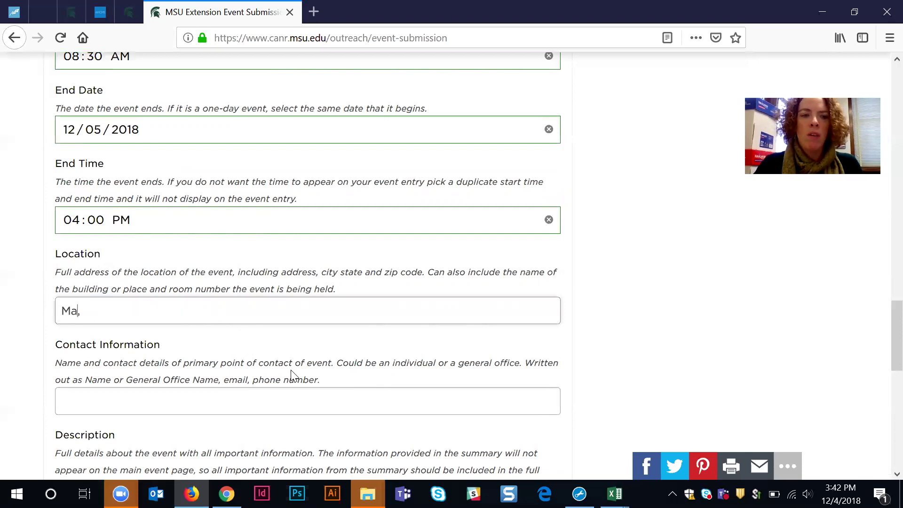
{"action": "type", "text": "Hotel"}
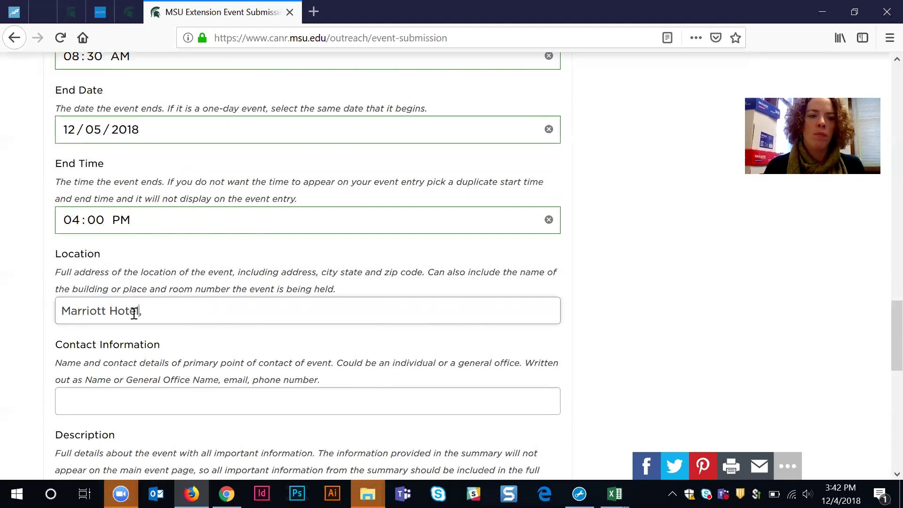
{"action": "left_click", "coordinate": [177, 314]}
{"action": "type", "text": "552"}
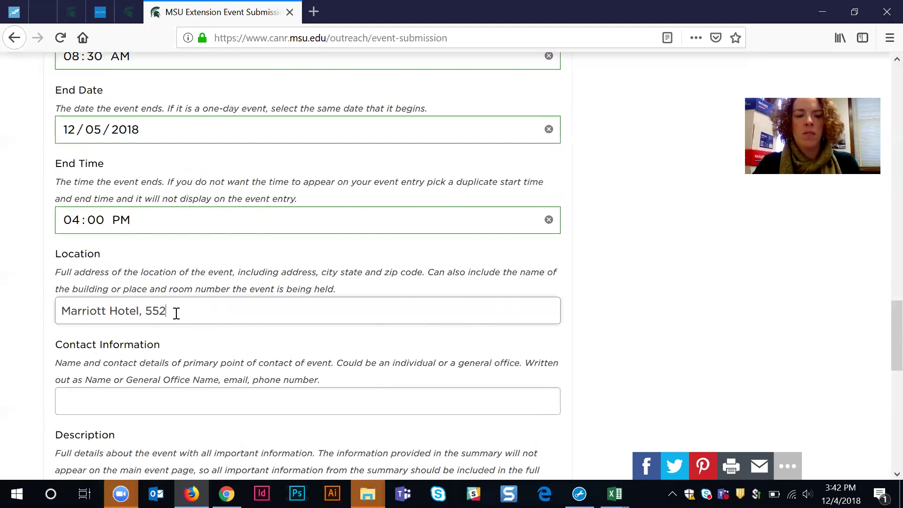
{"action": "type", "text": " W. Cir"}
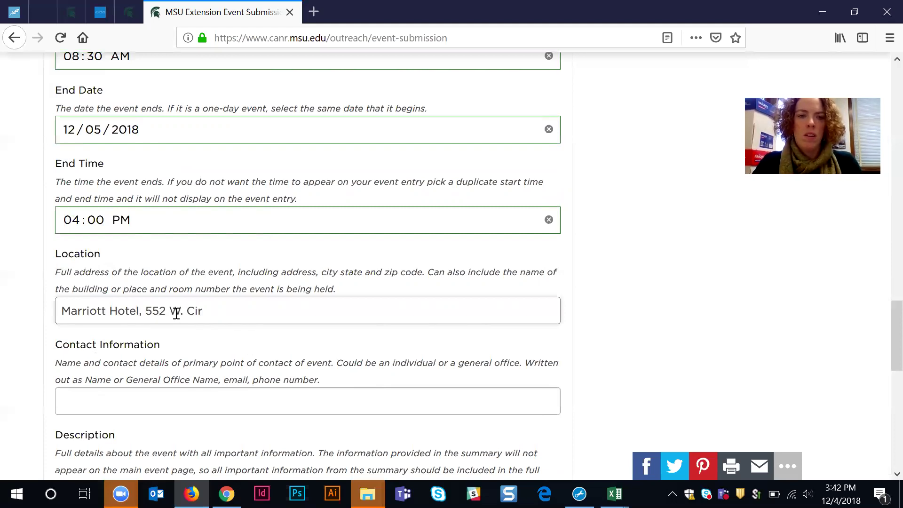
{"action": "type", "text": "cle Drive, Room "}
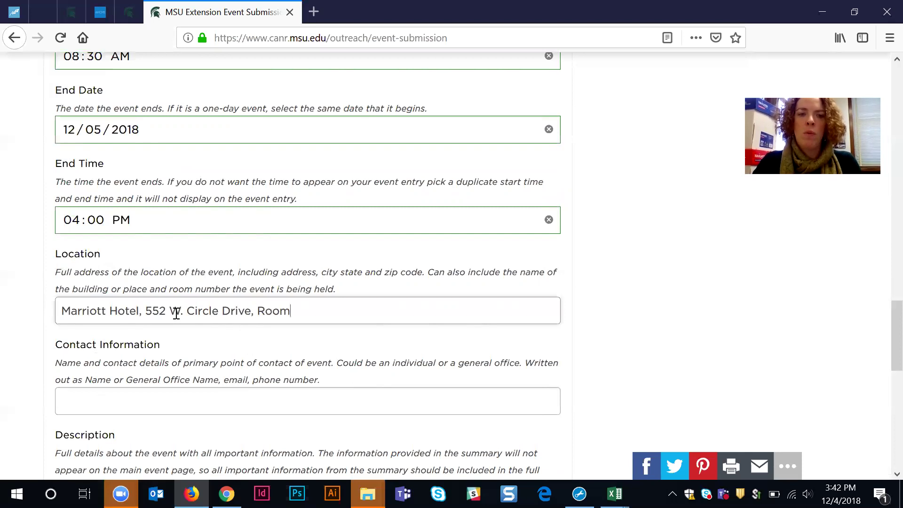
{"action": "type", "text": "301, "}
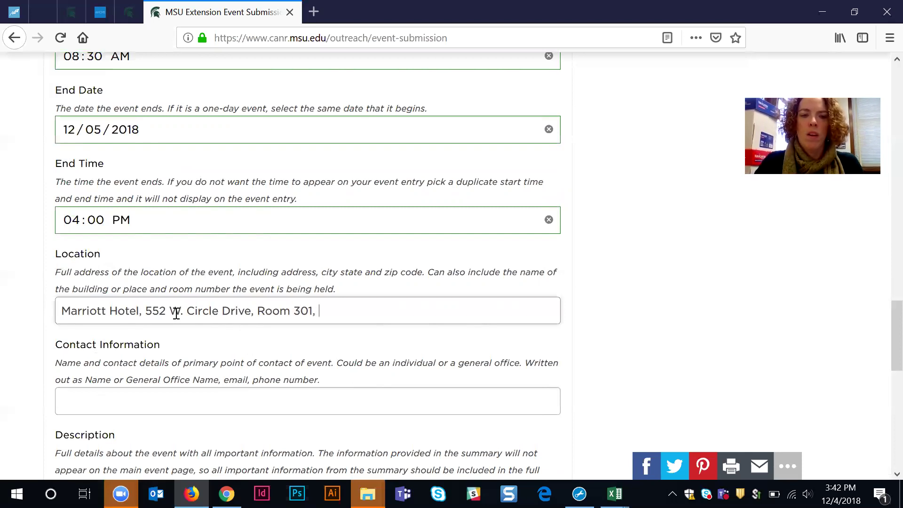
{"action": "type", "text": "East Lansing, "}
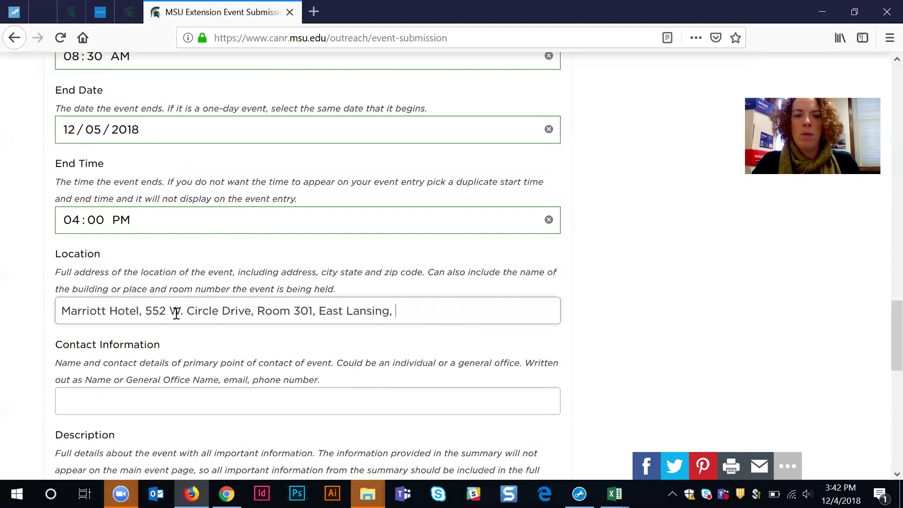
{"action": "type", "text": "MI 48824"}
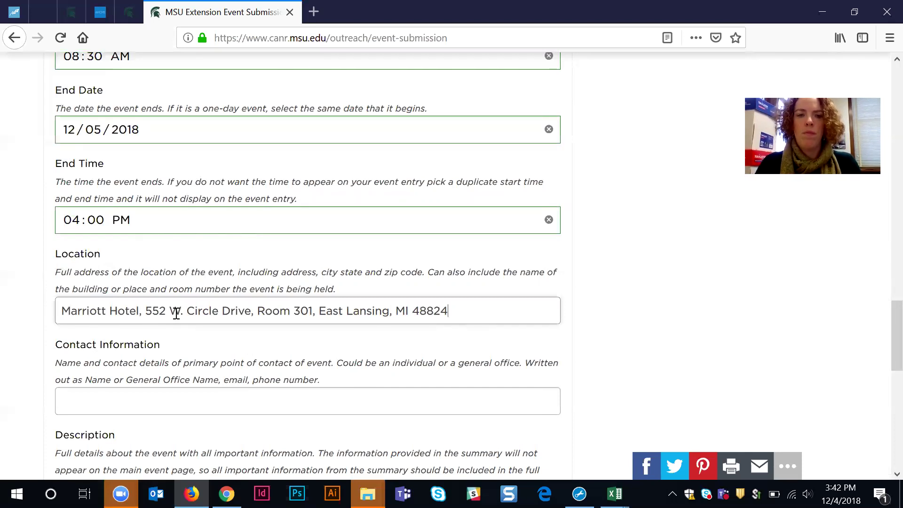
{"action": "left_click", "coordinate": [146, 401]}
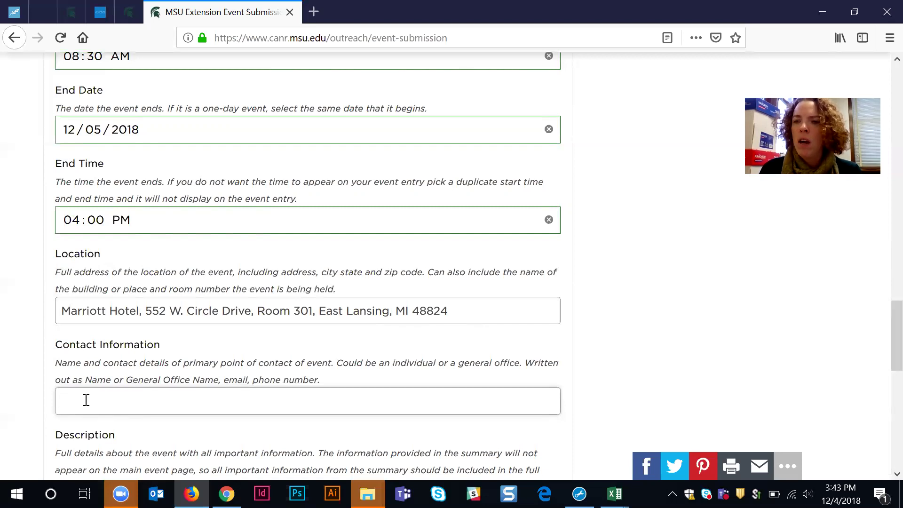
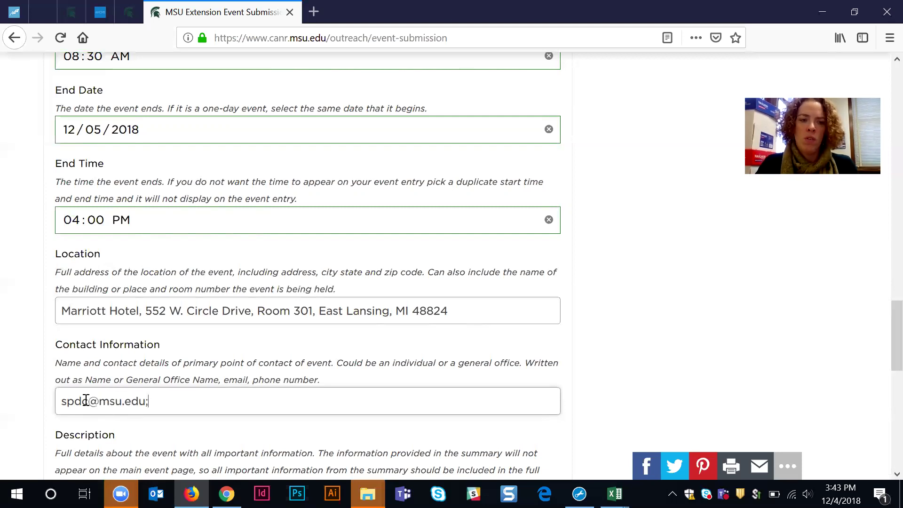
{"action": "type", "text": " ("}
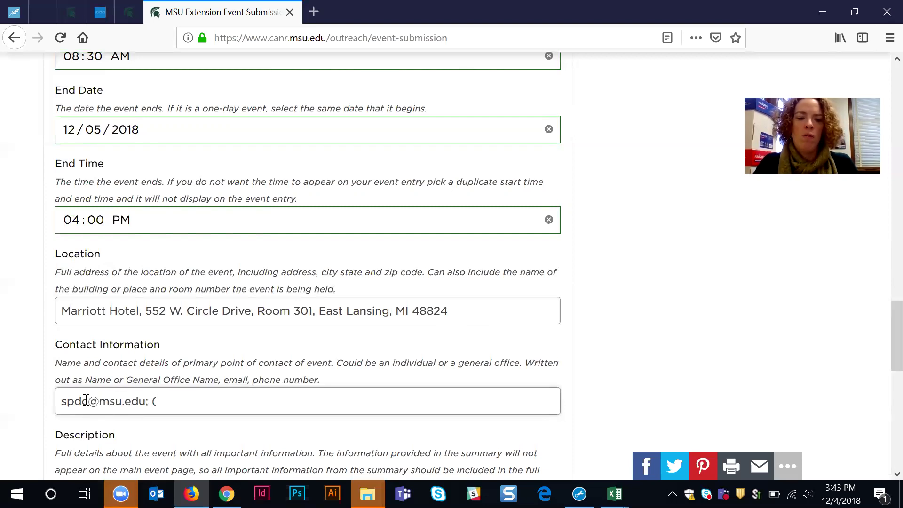
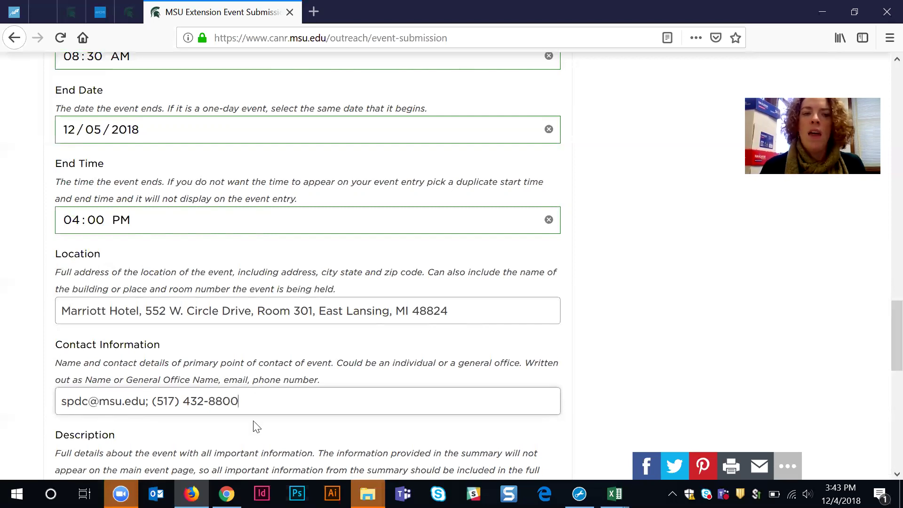
{"action": "left_click", "coordinate": [64, 402]}
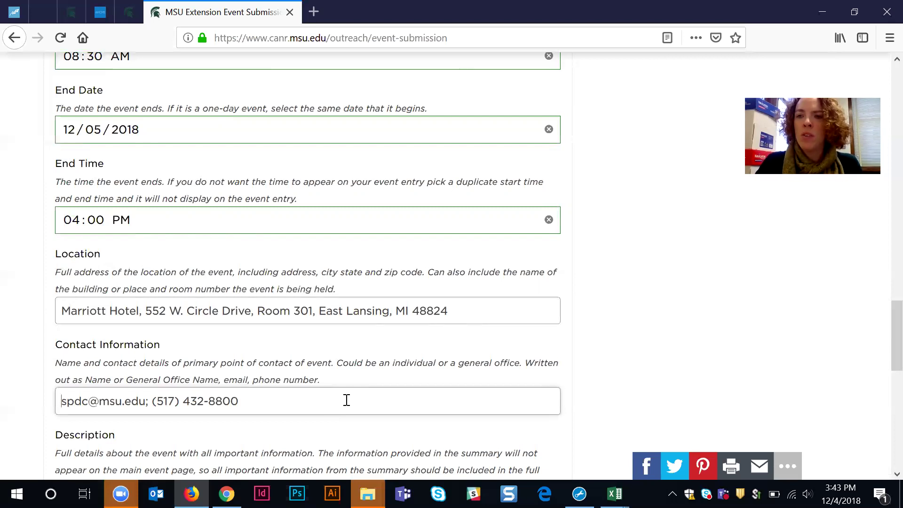
{"action": "type", "text": "Pat"}
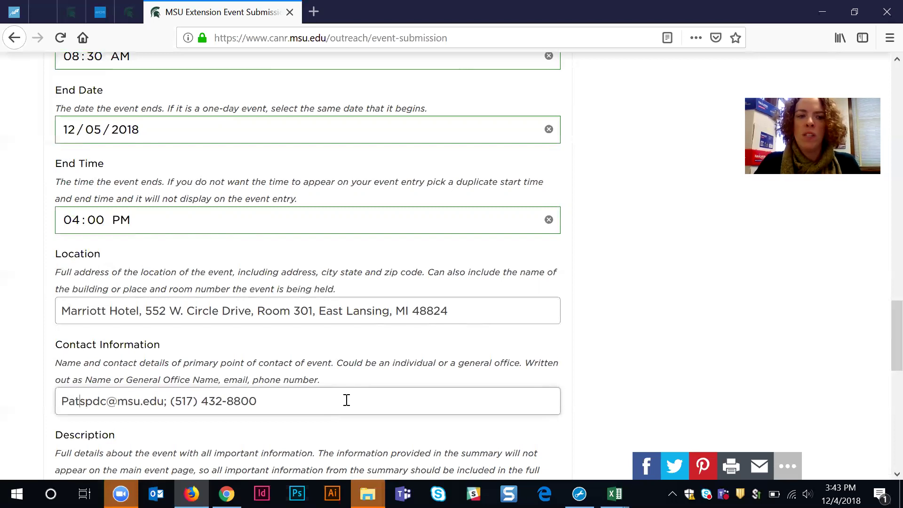
{"action": "key", "text": "BackSpace"}
{"action": "type", "text": ","}
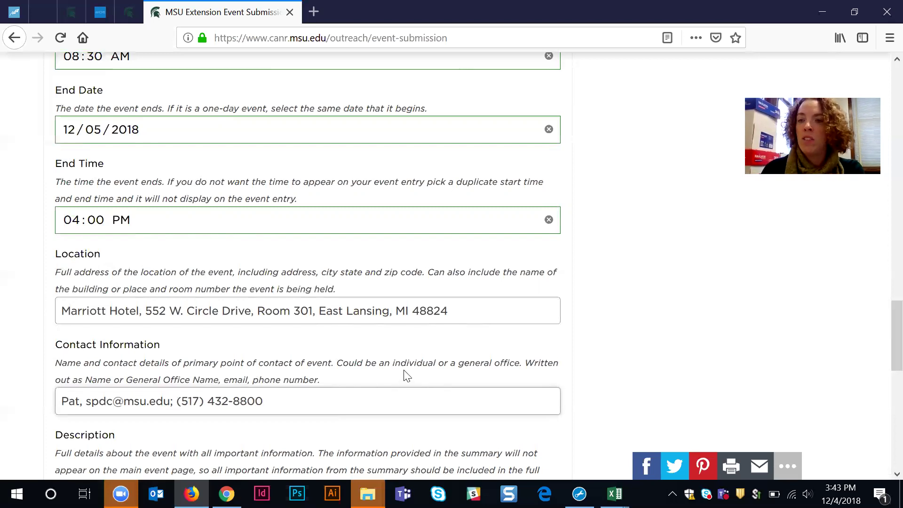
{"action": "key", "text": "BackSpace"}
{"action": "key", "text": "BackSpace"}
{"action": "key", "text": "BackSpace"}
{"action": "key", "text": "BackSpace"}
{"action": "key", "text": "BackSpace"}
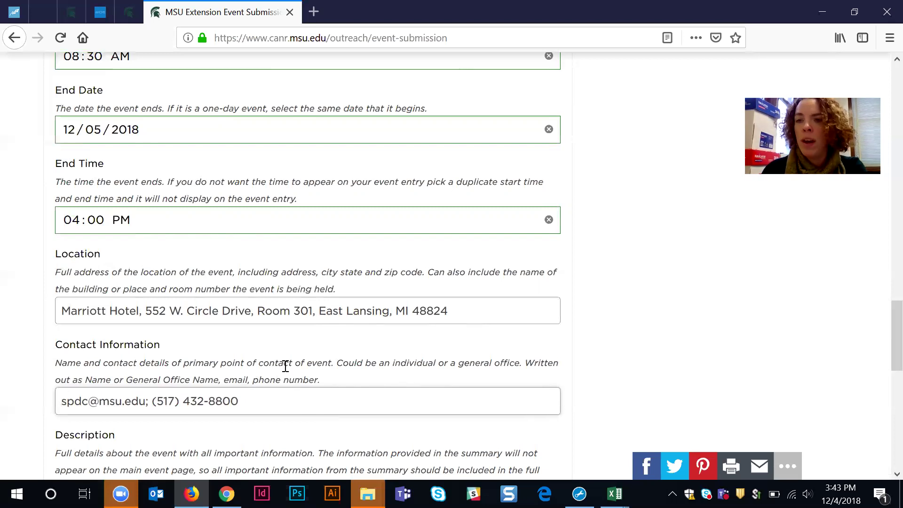
{"action": "left_click", "coordinate": [254, 403]}
{"action": "left_click_drag", "start_coordinate": [254, 404], "coordinate": [51, 401]}
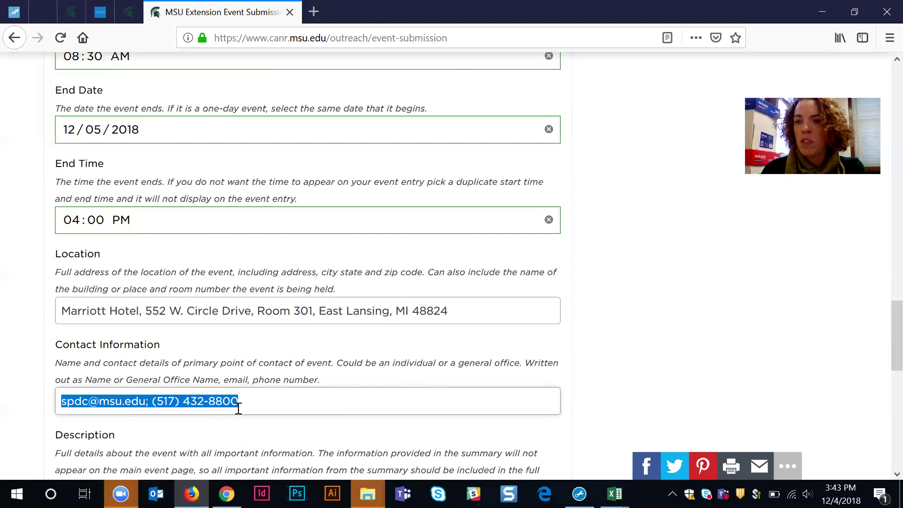
{"action": "key", "text": "BackSpace"}
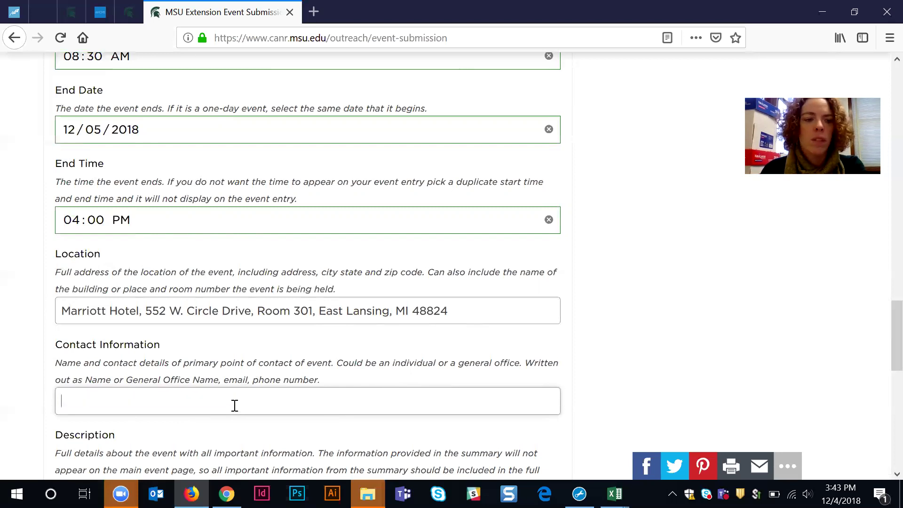
{"action": "scroll", "coordinate": [234, 408], "scroll_direction": "down", "scroll_amount": 4}
Step: Copy the Summary sentence and paste it into the Description box
{"action": "left_click", "coordinate": [148, 351]}
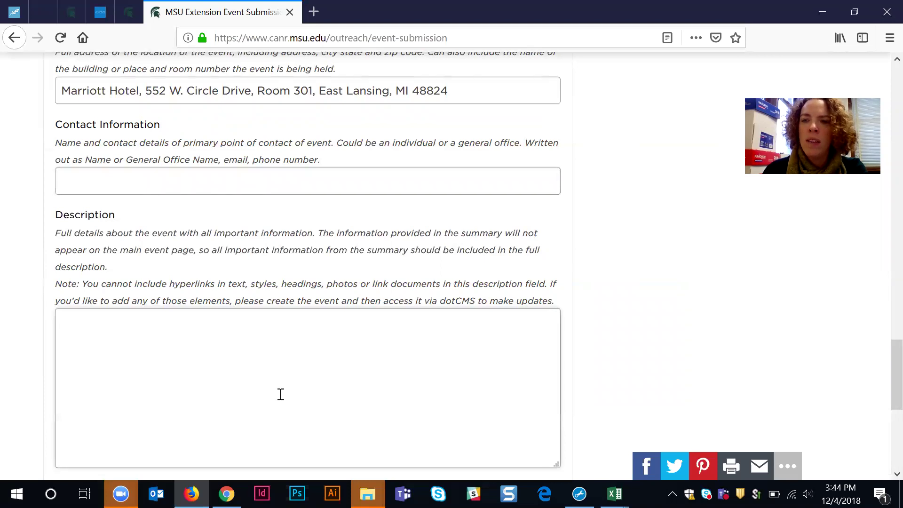
{"action": "scroll", "coordinate": [281, 395], "scroll_direction": "up", "scroll_amount": 15}
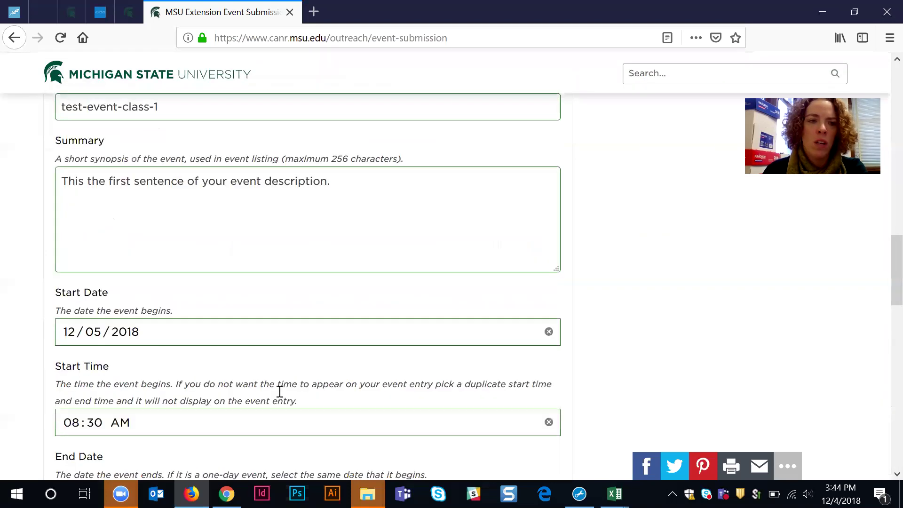
{"action": "scroll", "coordinate": [279, 391], "scroll_direction": "down", "scroll_amount": 3}
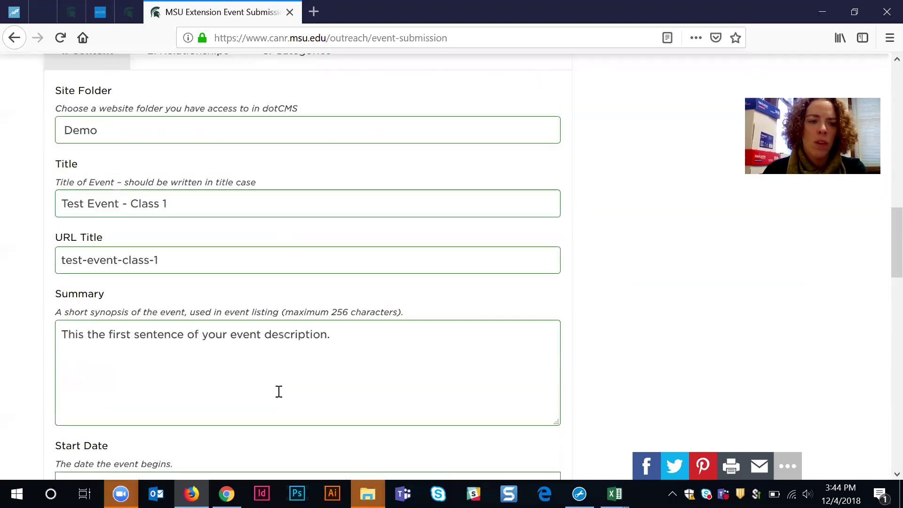
{"action": "triple_click", "coordinate": [207, 329]}
{"action": "key", "text": "ctrl+c"}
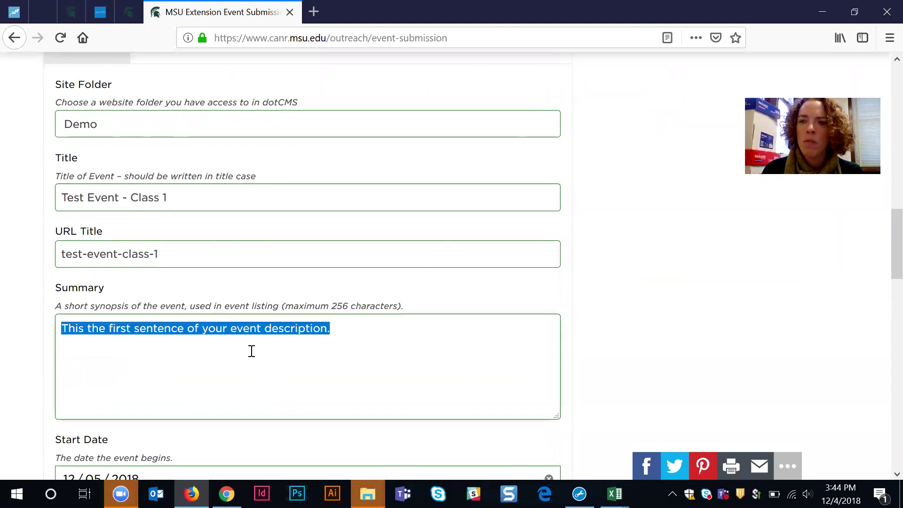
{"action": "scroll", "coordinate": [251, 350], "scroll_direction": "down", "scroll_amount": 20}
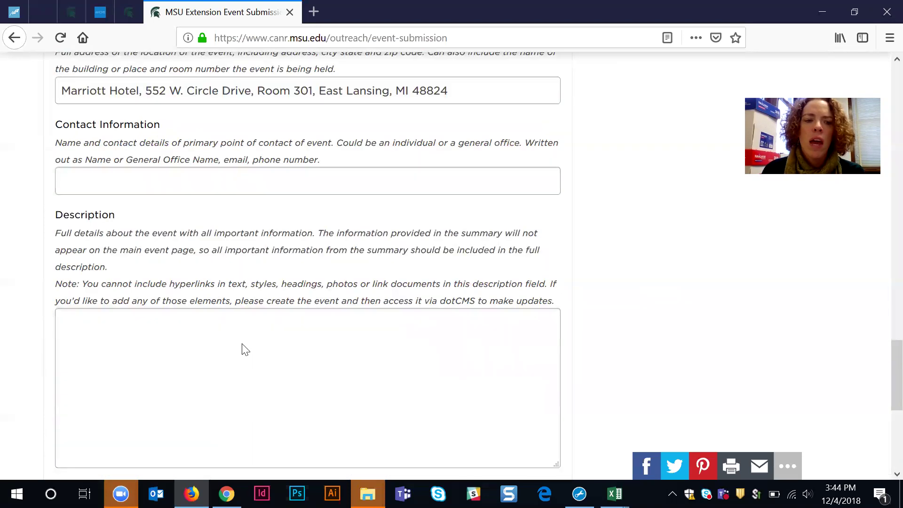
{"action": "scroll", "coordinate": [166, 226], "scroll_direction": "up", "scroll_amount": 3}
{"action": "left_click", "coordinate": [204, 240]}
{"action": "scroll", "coordinate": [207, 259], "scroll_direction": "up", "scroll_amount": 3}
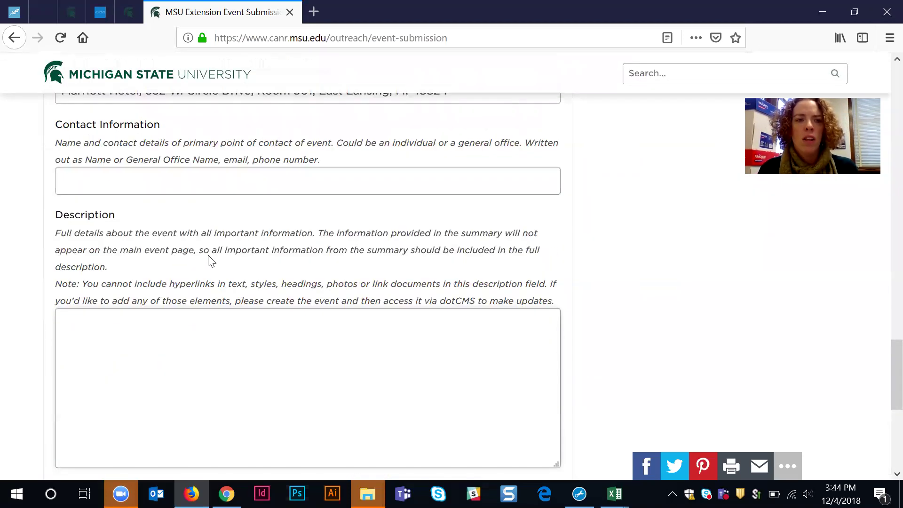
{"action": "key", "text": "ctrl+v"}
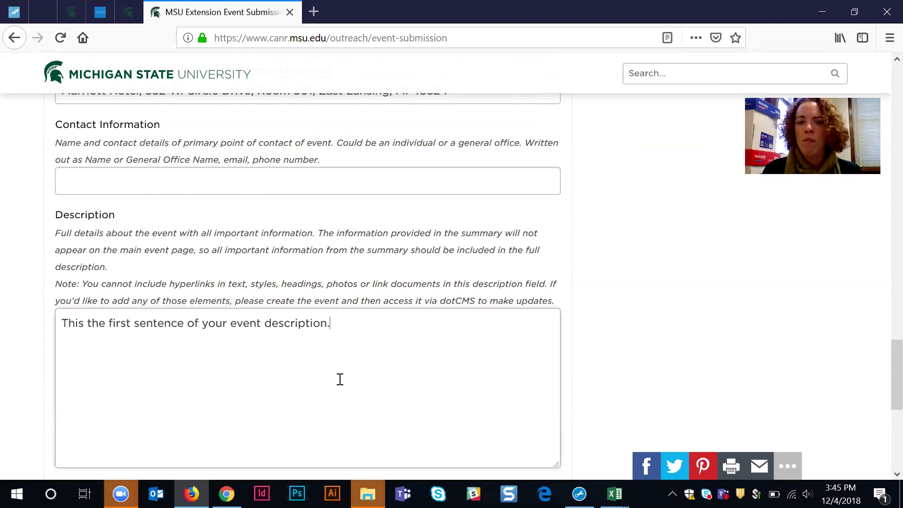
{"action": "scroll", "coordinate": [359, 380], "scroll_direction": "down", "scroll_amount": 3}
{"action": "left_click", "coordinate": [162, 384]}
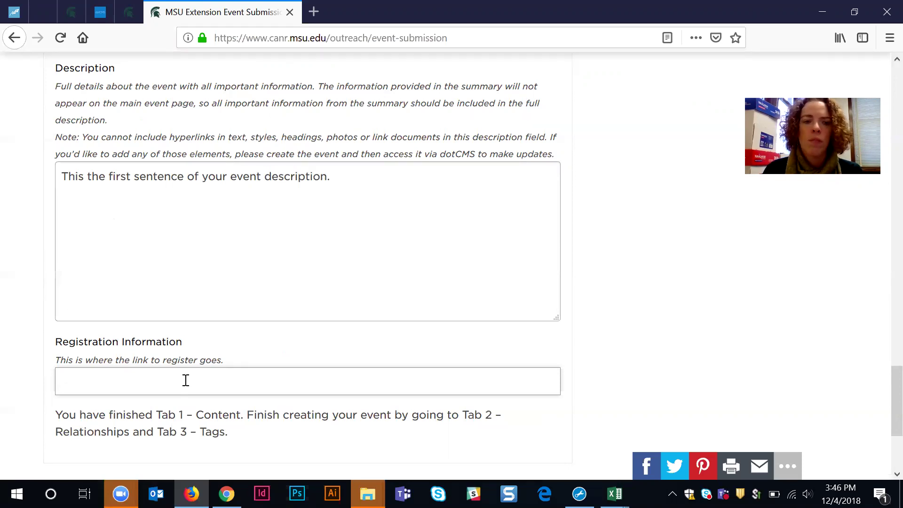
{"action": "scroll", "coordinate": [185, 380], "scroll_direction": "down", "scroll_amount": 3}
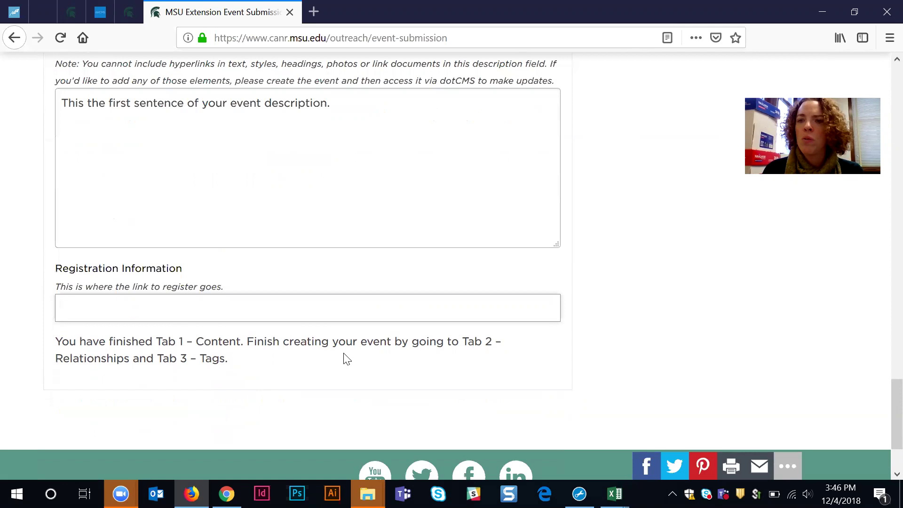
{"action": "scroll", "coordinate": [341, 353], "scroll_direction": "up", "scroll_amount": 20}
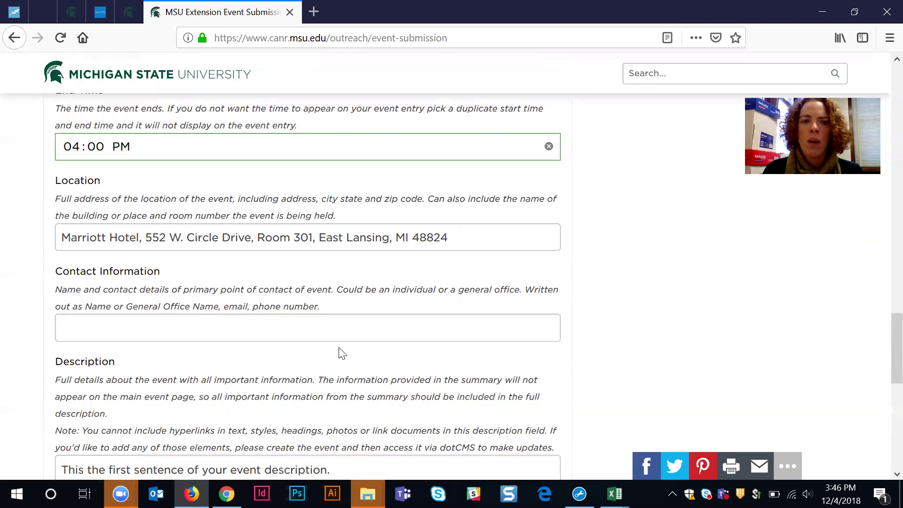
{"action": "scroll", "coordinate": [257, 320], "scroll_direction": "down", "scroll_amount": 10}
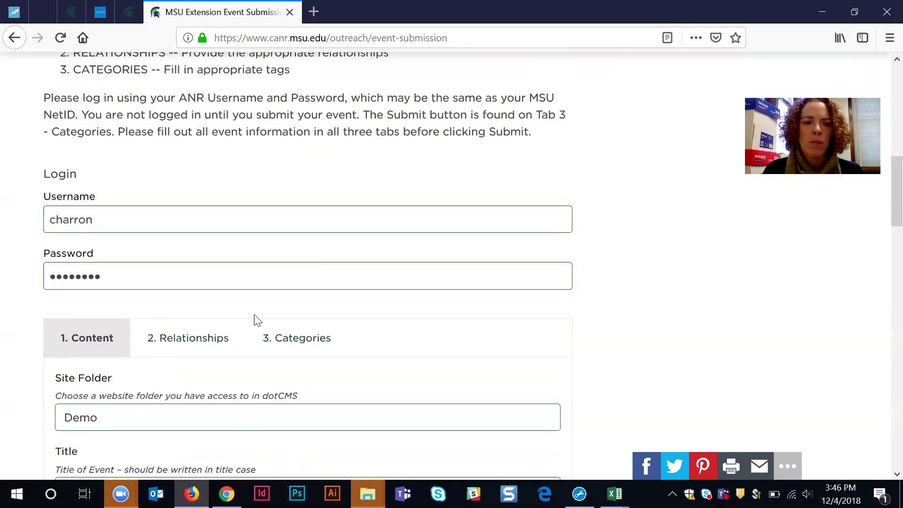
Step: On the Relationships tab, choose Alger County Extension Office from the Place list
{"action": "left_click", "coordinate": [195, 339]}
{"action": "scroll", "coordinate": [570, 342], "scroll_direction": "down", "scroll_amount": 2}
{"action": "scroll", "coordinate": [623, 346], "scroll_direction": "down", "scroll_amount": 5}
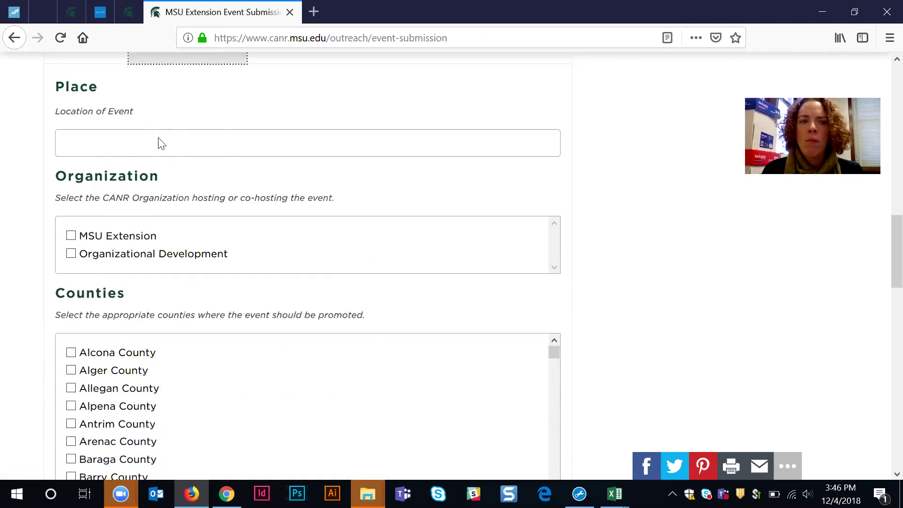
{"action": "left_click", "coordinate": [191, 146]}
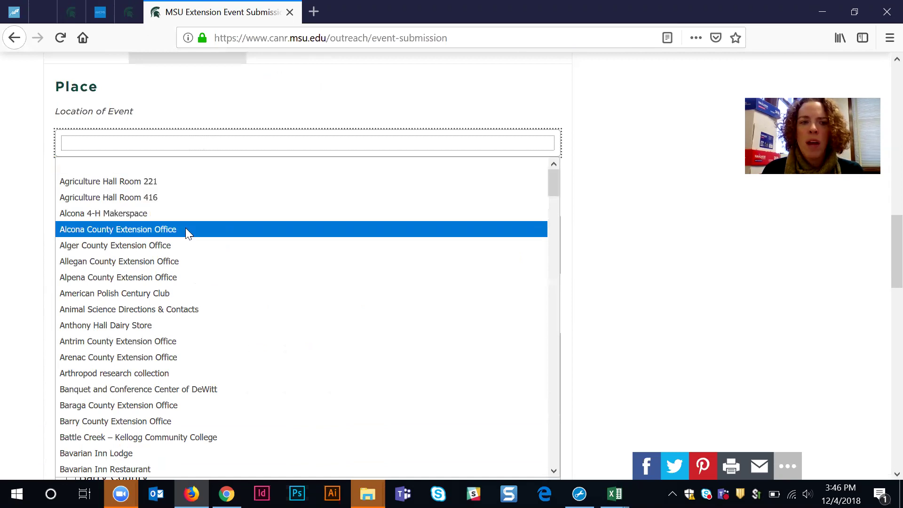
{"action": "left_click", "coordinate": [136, 246]}
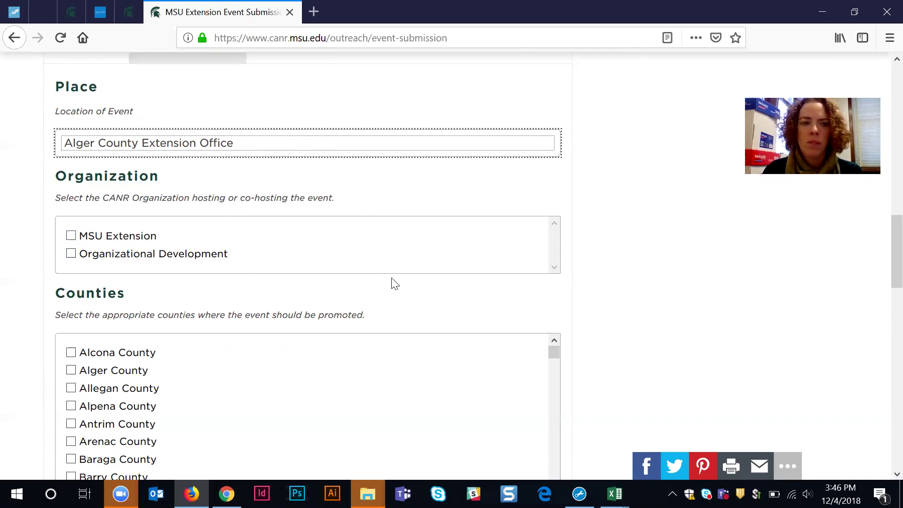
{"action": "scroll", "coordinate": [391, 283], "scroll_direction": "down", "scroll_amount": 3}
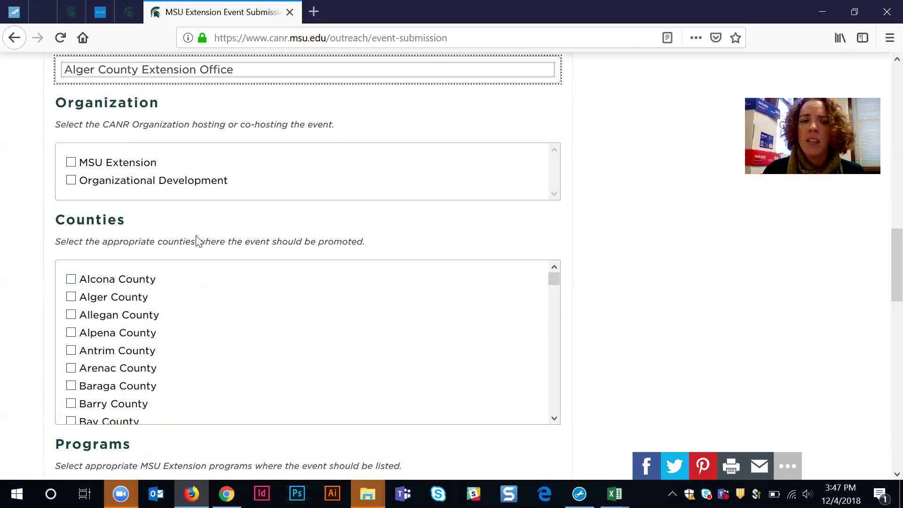
Step: Tick MSU Extension as the organization and check the Alcona, Baraga and Barry County boxes
{"action": "left_click", "coordinate": [71, 280]}
{"action": "left_click", "coordinate": [71, 163]}
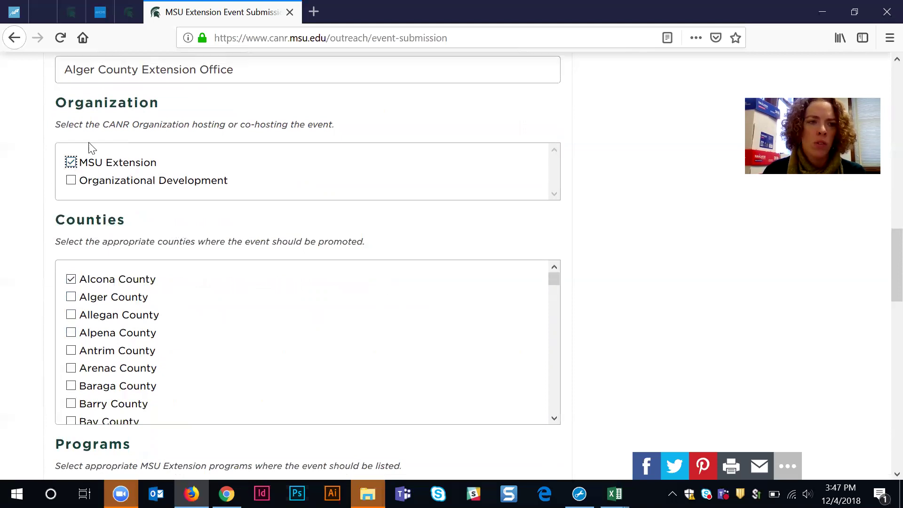
{"action": "scroll", "coordinate": [91, 169], "scroll_direction": "up", "scroll_amount": 1}
{"action": "scroll", "coordinate": [87, 181], "scroll_direction": "down", "scroll_amount": 1}
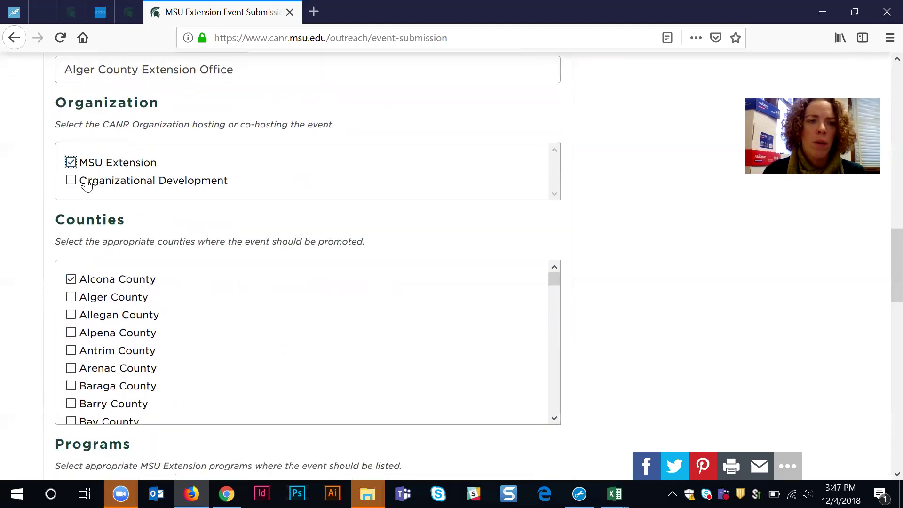
{"action": "left_click", "coordinate": [70, 386]}
{"action": "left_click", "coordinate": [71, 403]}
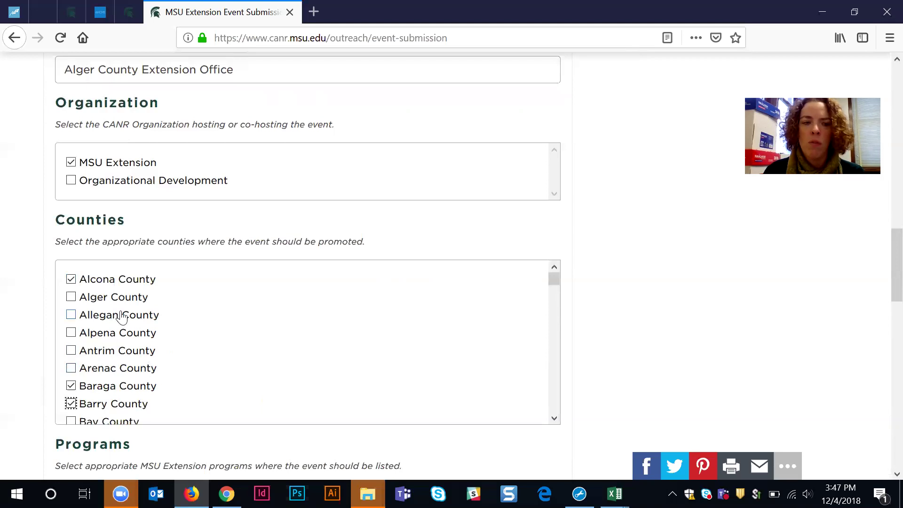
Step: Check the counties from Alger through Hillsdale in the Counties list
{"action": "left_click", "coordinate": [71, 297]}
{"action": "left_click", "coordinate": [71, 315]}
{"action": "left_click", "coordinate": [71, 333]}
{"action": "left_click", "coordinate": [71, 351]}
{"action": "left_click", "coordinate": [71, 368]}
{"action": "scroll", "coordinate": [72, 369], "scroll_direction": "down", "scroll_amount": 3}
{"action": "left_click", "coordinate": [71, 345]}
{"action": "left_click", "coordinate": [71, 363]}
{"action": "left_click", "coordinate": [71, 380]}
{"action": "left_click", "coordinate": [73, 414]}
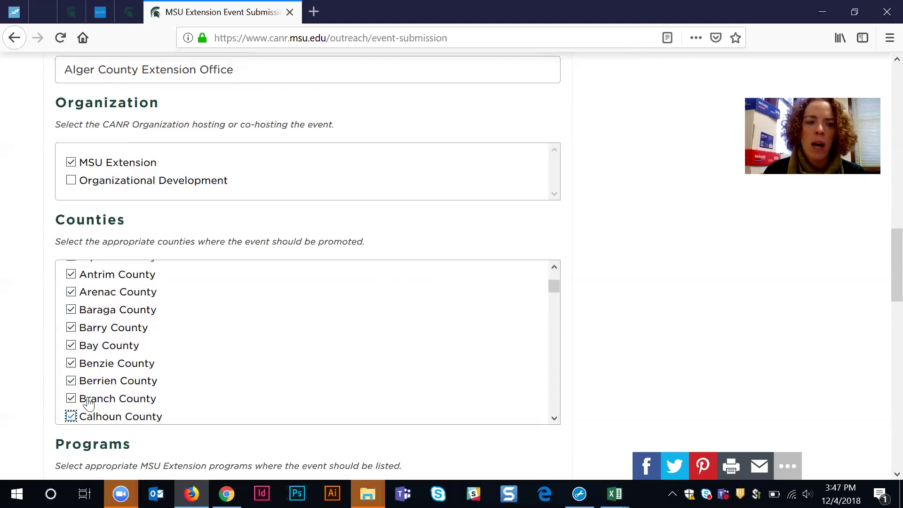
{"action": "scroll", "coordinate": [99, 390], "scroll_direction": "down", "scroll_amount": 6}
{"action": "left_click", "coordinate": [73, 285]}
{"action": "left_click", "coordinate": [71, 300]}
{"action": "left_click", "coordinate": [71, 317]}
{"action": "left_click", "coordinate": [71, 352]}
{"action": "left_click", "coordinate": [71, 335]}
{"action": "left_click", "coordinate": [71, 371]}
{"action": "left_click", "coordinate": [71, 388]}
{"action": "left_click", "coordinate": [71, 406]}
{"action": "left_click", "coordinate": [71, 422]}
{"action": "scroll", "coordinate": [81, 336], "scroll_direction": "down", "scroll_amount": 5}
{"action": "left_click", "coordinate": [71, 285]}
{"action": "left_click", "coordinate": [71, 303]}
{"action": "left_click", "coordinate": [71, 321]}
{"action": "left_click", "coordinate": [71, 338]}
{"action": "left_click", "coordinate": [71, 356]}
{"action": "left_click", "coordinate": [71, 374]}
{"action": "left_click", "coordinate": [71, 392]}
{"action": "left_click", "coordinate": [71, 410]}
{"action": "scroll", "coordinate": [81, 357], "scroll_direction": "down", "scroll_amount": 5}
{"action": "scroll", "coordinate": [75, 351], "scroll_direction": "up", "scroll_amount": 4}
Step: Check the counties from Houghton through Oceana
{"action": "left_click", "coordinate": [71, 351]}
{"action": "left_click", "coordinate": [71, 369]}
{"action": "left_click", "coordinate": [71, 387]}
{"action": "left_click", "coordinate": [71, 405]}
{"action": "left_click", "coordinate": [71, 422]}
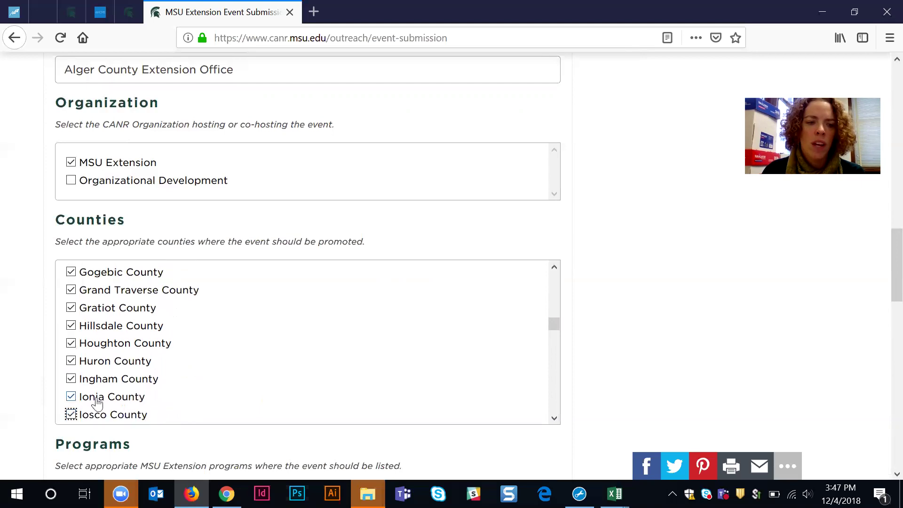
{"action": "scroll", "coordinate": [75, 329], "scroll_direction": "down", "scroll_amount": 3}
{"action": "left_click", "coordinate": [71, 287]}
{"action": "left_click", "coordinate": [71, 305]}
{"action": "left_click", "coordinate": [71, 323]}
{"action": "left_click", "coordinate": [71, 341]}
{"action": "left_click", "coordinate": [71, 359]}
{"action": "left_click", "coordinate": [71, 377]}
{"action": "left_click", "coordinate": [71, 394]}
{"action": "left_click", "coordinate": [71, 413]}
{"action": "scroll", "coordinate": [75, 324], "scroll_direction": "down", "scroll_amount": 3}
{"action": "left_click", "coordinate": [71, 277]}
{"action": "left_click", "coordinate": [71, 296]}
{"action": "left_click", "coordinate": [71, 313]}
{"action": "left_click", "coordinate": [71, 330]}
{"action": "left_click", "coordinate": [71, 348]}
{"action": "left_click", "coordinate": [71, 366]}
{"action": "left_click", "coordinate": [71, 385]}
{"action": "left_click", "coordinate": [72, 402]}
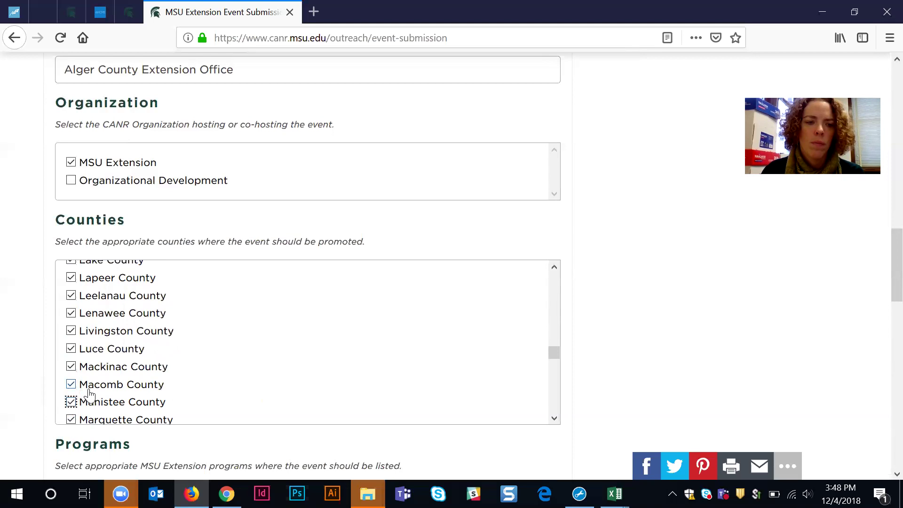
{"action": "scroll", "coordinate": [76, 376], "scroll_direction": "down", "scroll_amount": 2}
{"action": "left_click", "coordinate": [71, 361]}
{"action": "left_click", "coordinate": [71, 398]}
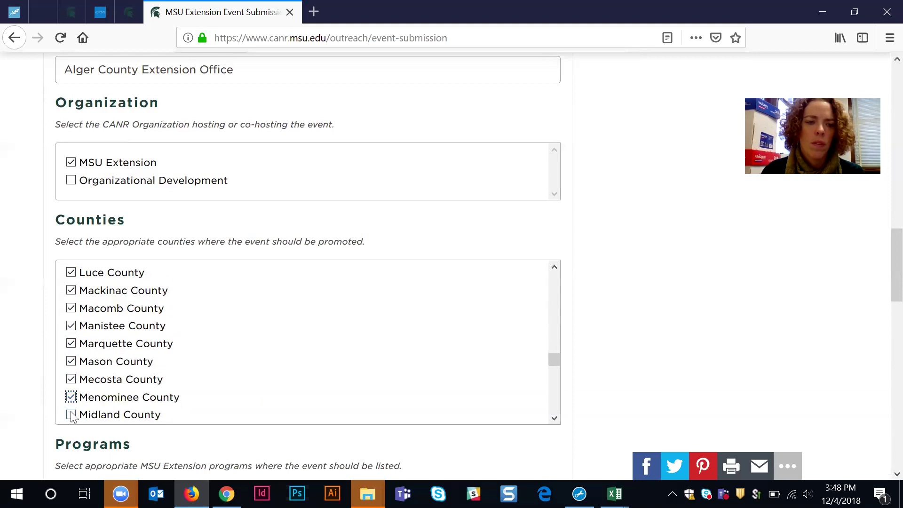
{"action": "left_click", "coordinate": [71, 415]}
{"action": "scroll", "coordinate": [75, 353], "scroll_direction": "down", "scroll_amount": 4}
{"action": "left_click", "coordinate": [71, 280]}
{"action": "left_click", "coordinate": [71, 298]}
{"action": "left_click", "coordinate": [71, 316]}
{"action": "left_click", "coordinate": [71, 351]}
{"action": "left_click", "coordinate": [71, 333]}
{"action": "left_click", "coordinate": [71, 369]}
{"action": "left_click", "coordinate": [71, 386]}
{"action": "left_click", "coordinate": [71, 405]}
{"action": "scroll", "coordinate": [74, 418], "scroll_direction": "down", "scroll_amount": 1}
Step: Check the remaining counties from Ogemaw through Wexford, then review the list
{"action": "left_click", "coordinate": [91, 398]}
{"action": "scroll", "coordinate": [89, 367], "scroll_direction": "down", "scroll_amount": 3}
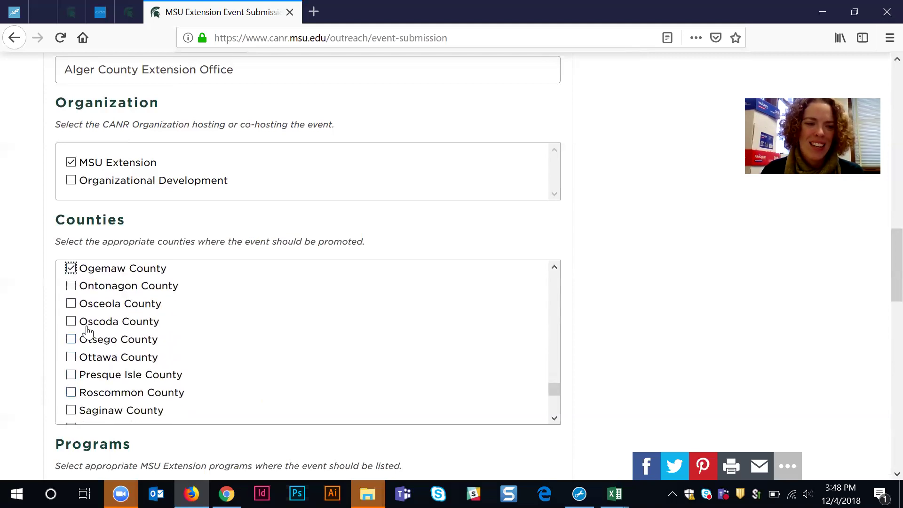
{"action": "left_click", "coordinate": [71, 286]}
{"action": "left_click", "coordinate": [71, 303]}
{"action": "left_click", "coordinate": [72, 339]}
{"action": "left_click", "coordinate": [71, 321]}
{"action": "left_click", "coordinate": [71, 356]}
{"action": "left_click", "coordinate": [71, 374]}
{"action": "left_click", "coordinate": [71, 391]}
{"action": "left_click", "coordinate": [71, 410]}
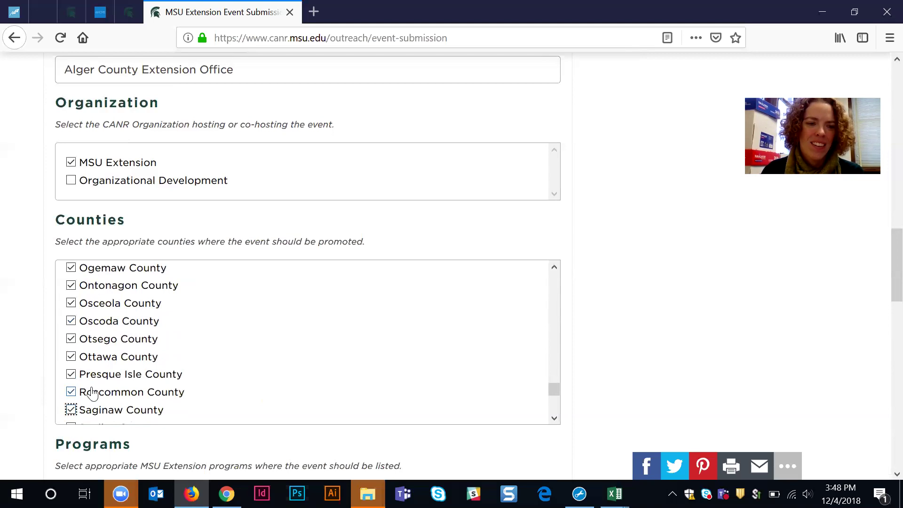
{"action": "scroll", "coordinate": [90, 377], "scroll_direction": "down", "scroll_amount": 3}
{"action": "left_click", "coordinate": [71, 276]}
{"action": "left_click", "coordinate": [71, 293]}
{"action": "left_click", "coordinate": [71, 311]}
{"action": "left_click", "coordinate": [71, 328]}
{"action": "left_click", "coordinate": [71, 346]}
{"action": "left_click", "coordinate": [71, 364]}
{"action": "left_click", "coordinate": [71, 382]}
{"action": "left_click", "coordinate": [71, 399]}
{"action": "left_click", "coordinate": [71, 417]}
{"action": "scroll", "coordinate": [92, 412], "scroll_direction": "down", "scroll_amount": 1}
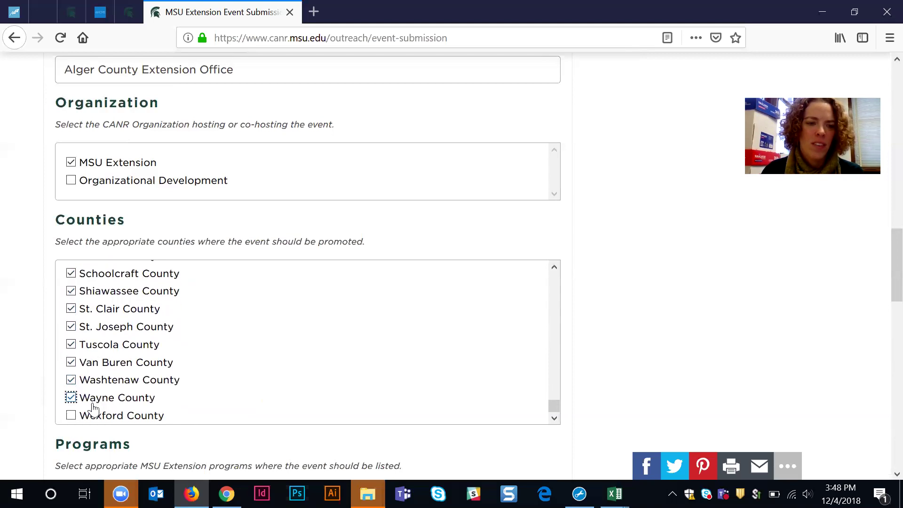
{"action": "left_click", "coordinate": [92, 412]}
{"action": "scroll", "coordinate": [125, 394], "scroll_direction": "up", "scroll_amount": 1}
{"action": "scroll", "coordinate": [125, 392], "scroll_direction": "up", "scroll_amount": 5}
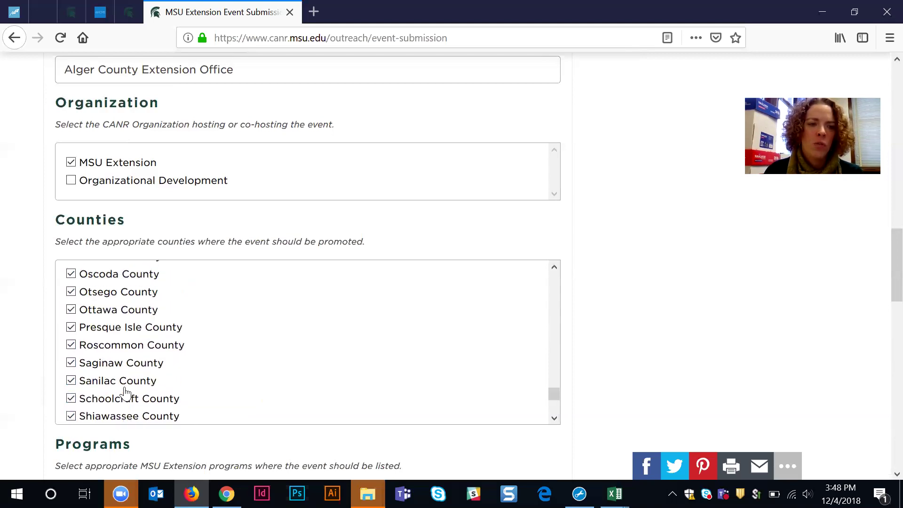
{"action": "scroll", "coordinate": [125, 393], "scroll_direction": "up", "scroll_amount": 15}
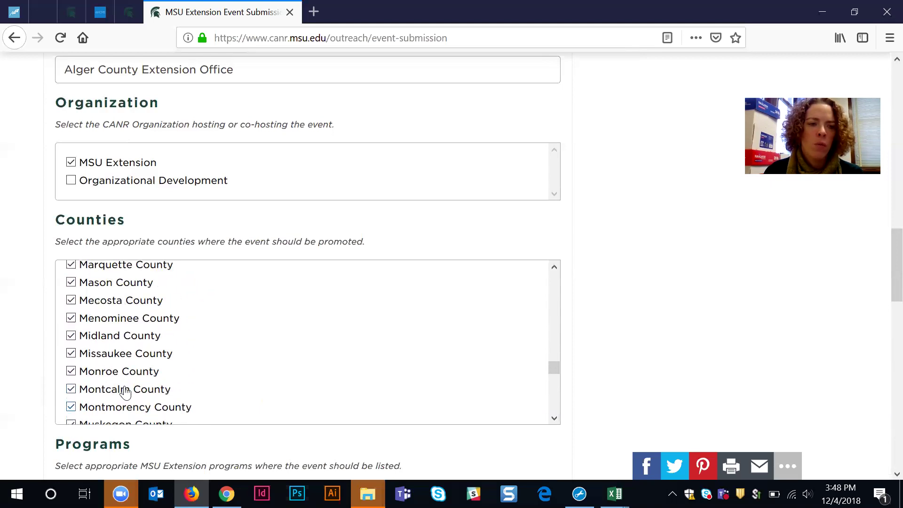
{"action": "scroll", "coordinate": [124, 392], "scroll_direction": "up", "scroll_amount": 15}
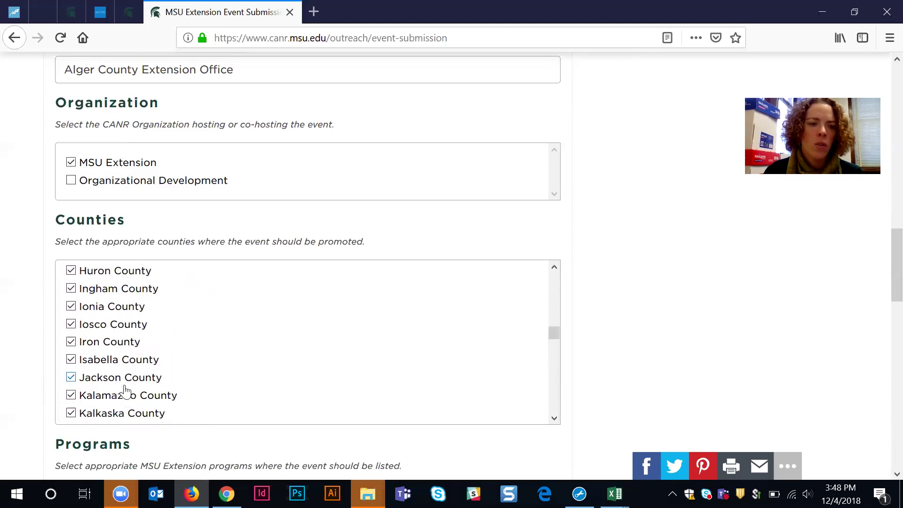
{"action": "scroll", "coordinate": [124, 393], "scroll_direction": "up", "scroll_amount": 10}
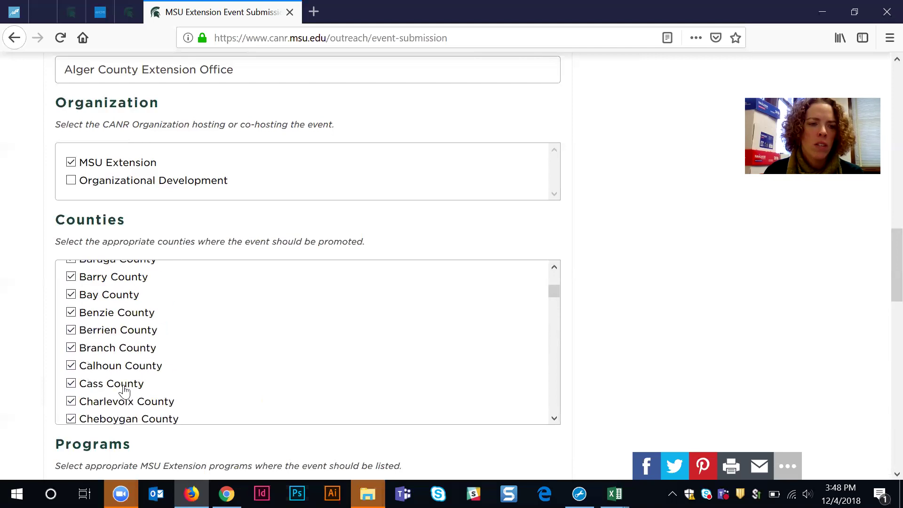
{"action": "scroll", "coordinate": [610, 383], "scroll_direction": "down", "scroll_amount": 2}
{"action": "scroll", "coordinate": [611, 383], "scroll_direction": "down", "scroll_amount": 10}
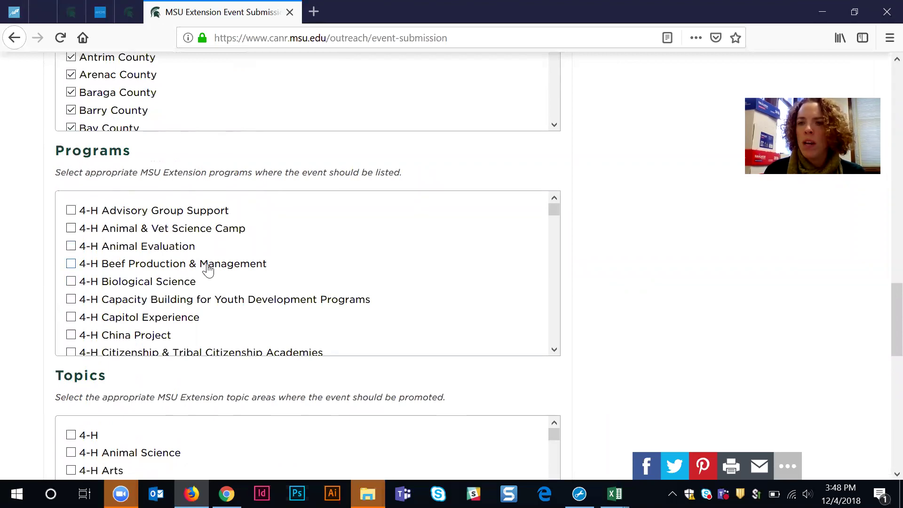
{"action": "scroll", "coordinate": [231, 307], "scroll_direction": "down", "scroll_amount": 8}
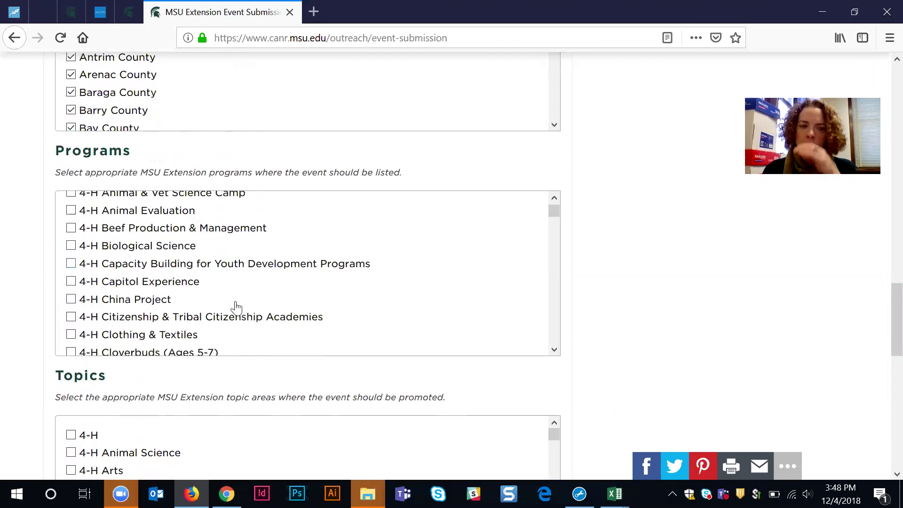
{"action": "scroll", "coordinate": [210, 307], "scroll_direction": "down", "scroll_amount": 20}
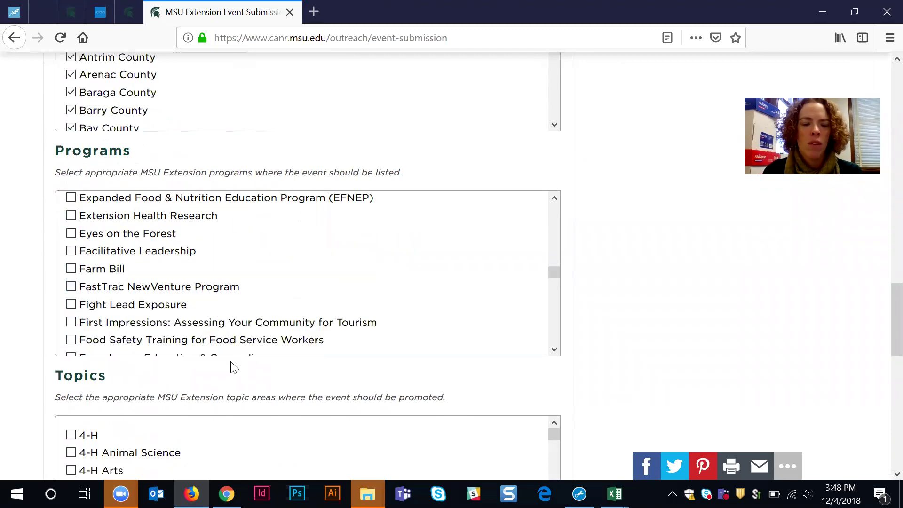
{"action": "scroll", "coordinate": [232, 366], "scroll_direction": "down", "scroll_amount": 3}
{"action": "scroll", "coordinate": [55, 311], "scroll_direction": "down", "scroll_amount": 4}
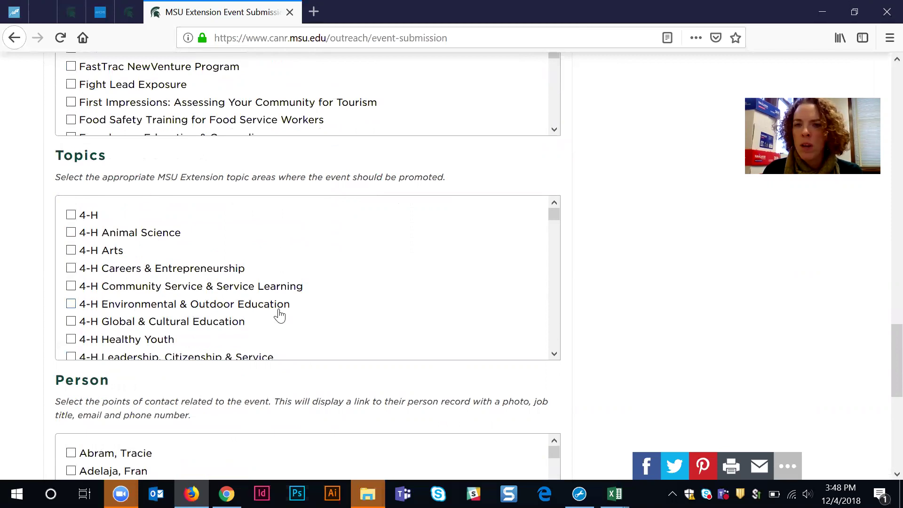
{"action": "scroll", "coordinate": [279, 315], "scroll_direction": "down", "scroll_amount": 2}
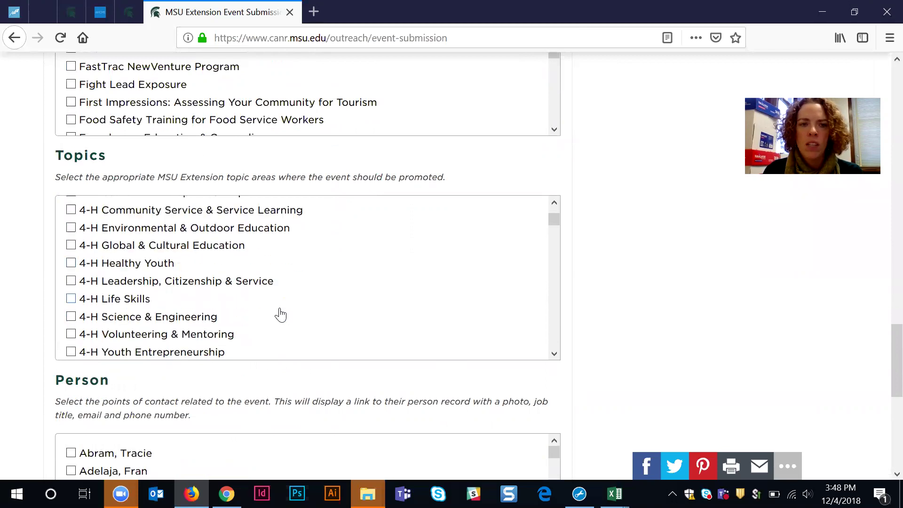
{"action": "scroll", "coordinate": [253, 377], "scroll_direction": "down", "scroll_amount": 3}
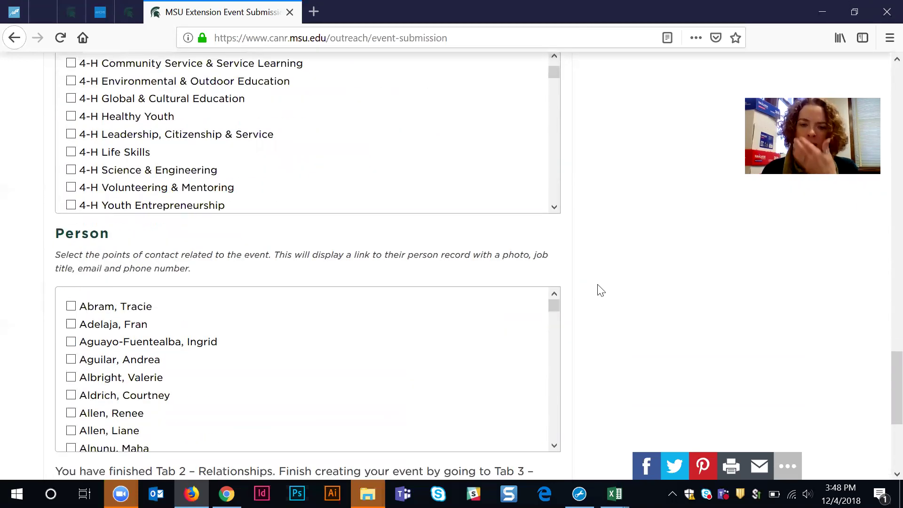
Step: Check a staff member in the Person list as the event's point of contact
{"action": "double_click", "coordinate": [83, 233]}
{"action": "left_click", "coordinate": [203, 238]}
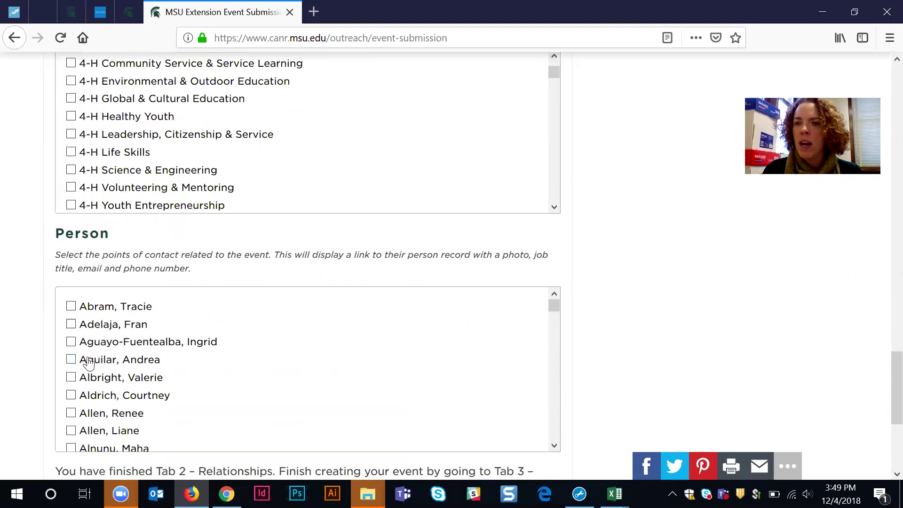
{"action": "left_click", "coordinate": [70, 379]}
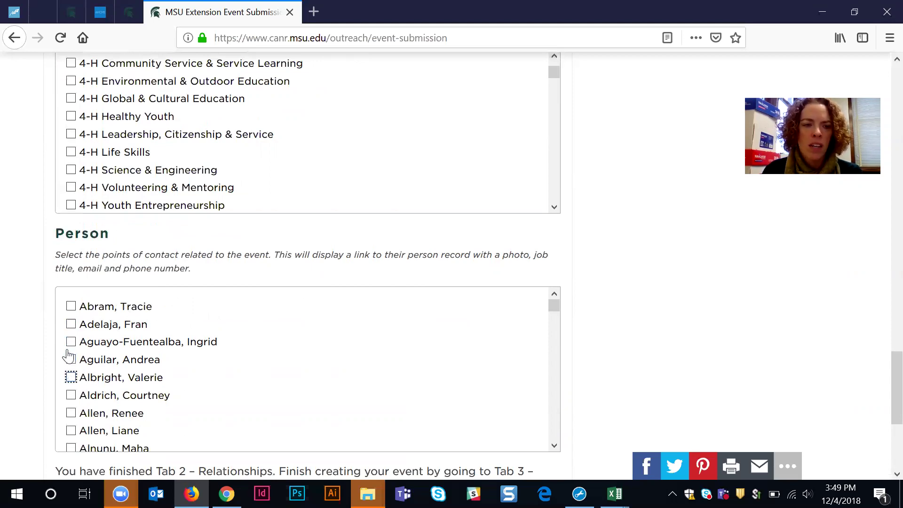
{"action": "scroll", "coordinate": [123, 377], "scroll_direction": "down", "scroll_amount": 2}
{"action": "scroll", "coordinate": [124, 376], "scroll_direction": "down", "scroll_amount": 10}
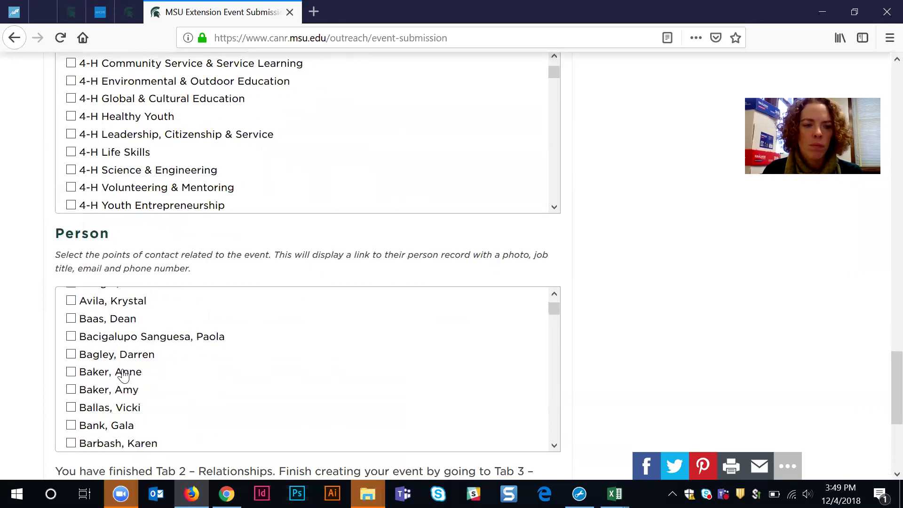
{"action": "scroll", "coordinate": [123, 376], "scroll_direction": "down", "scroll_amount": 10}
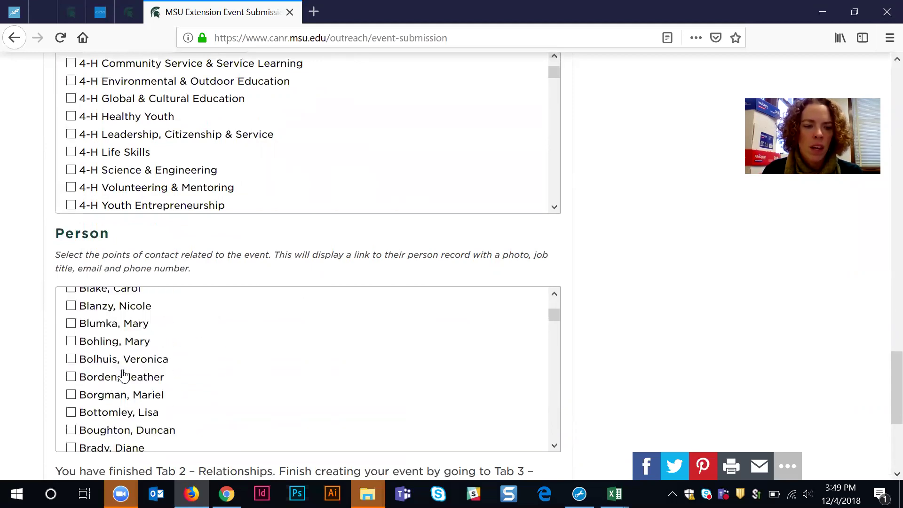
{"action": "scroll", "coordinate": [123, 375], "scroll_direction": "down", "scroll_amount": 10}
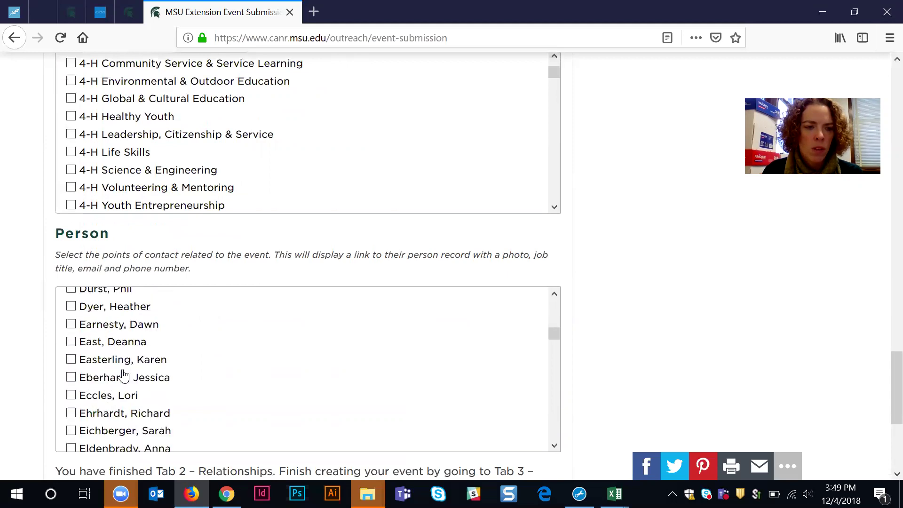
{"action": "scroll", "coordinate": [123, 375], "scroll_direction": "down", "scroll_amount": 10}
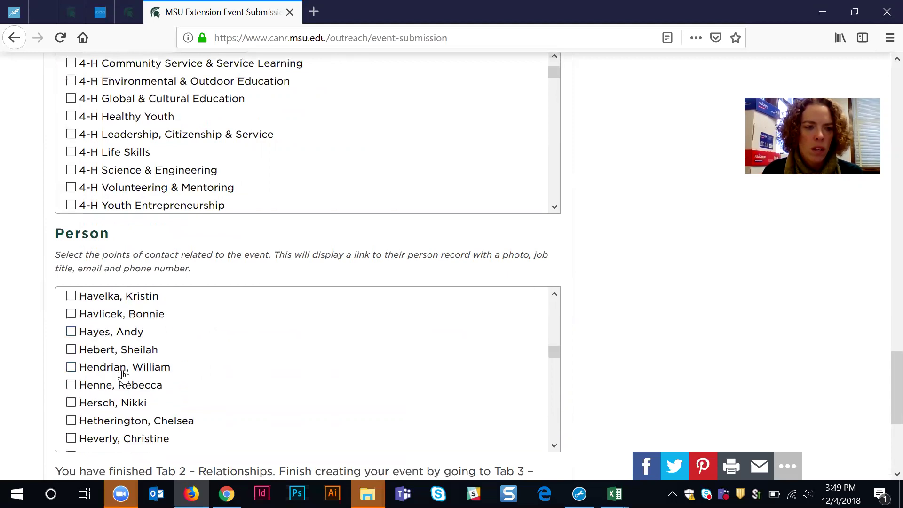
{"action": "scroll", "coordinate": [124, 377], "scroll_direction": "down", "scroll_amount": 5}
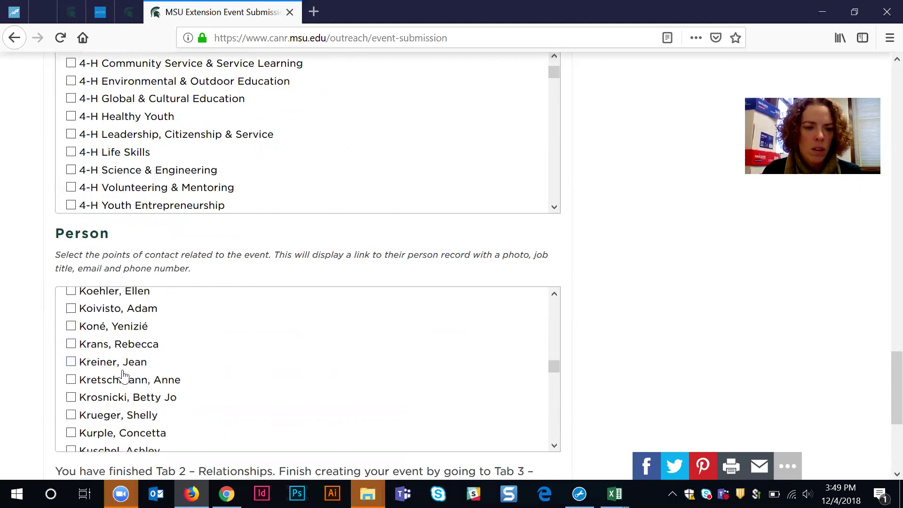
{"action": "scroll", "coordinate": [123, 376], "scroll_direction": "down", "scroll_amount": 3}
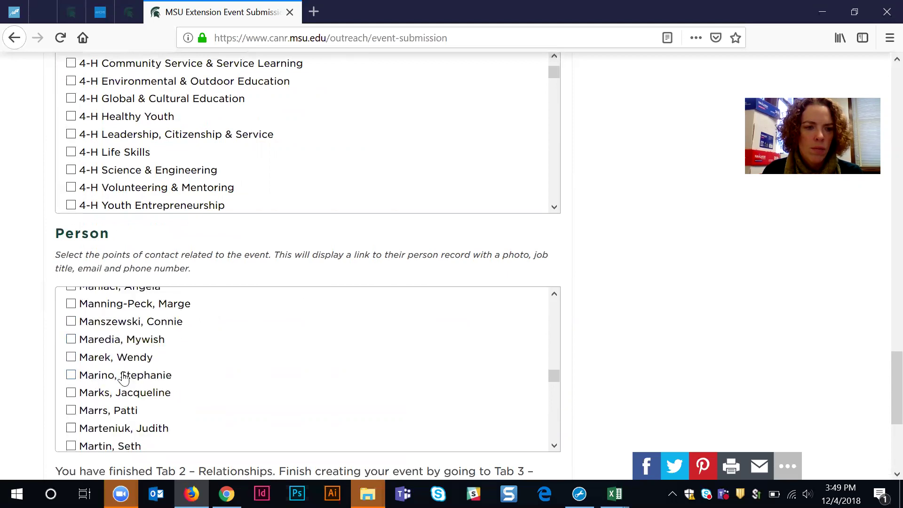
{"action": "scroll", "coordinate": [123, 375], "scroll_direction": "down", "scroll_amount": 2}
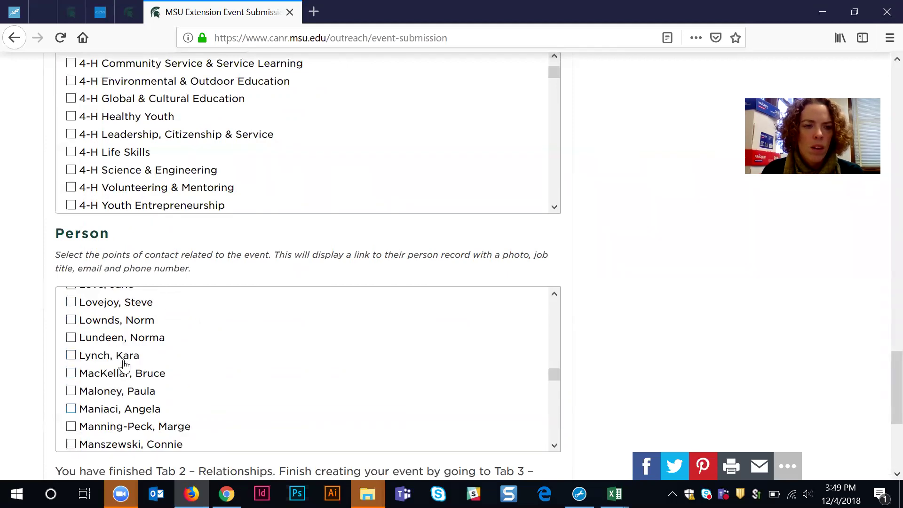
{"action": "scroll", "coordinate": [123, 364], "scroll_direction": "up", "scroll_amount": 20}
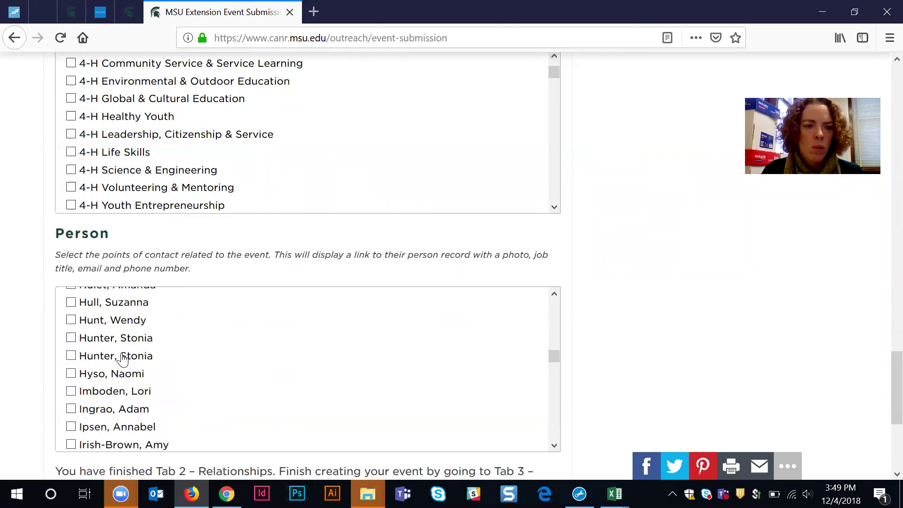
{"action": "scroll", "coordinate": [124, 361], "scroll_direction": "up", "scroll_amount": 20}
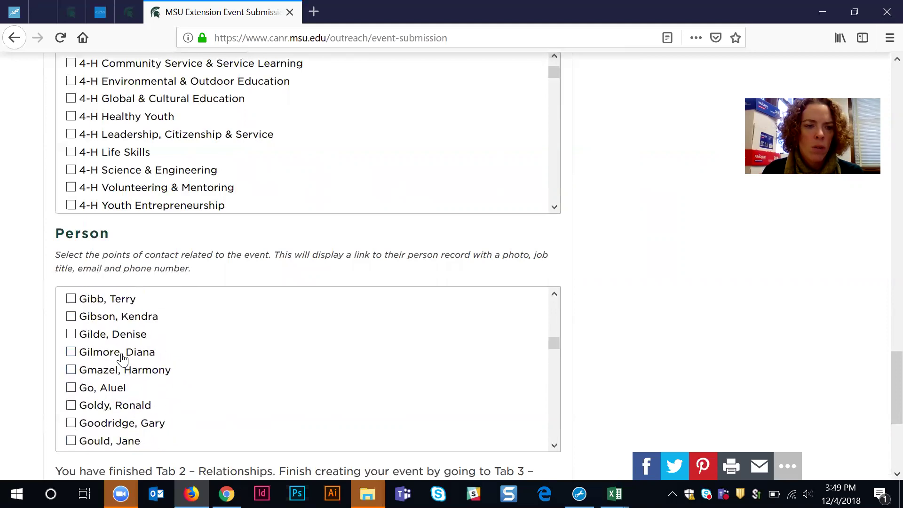
{"action": "scroll", "coordinate": [123, 361], "scroll_direction": "up", "scroll_amount": 20}
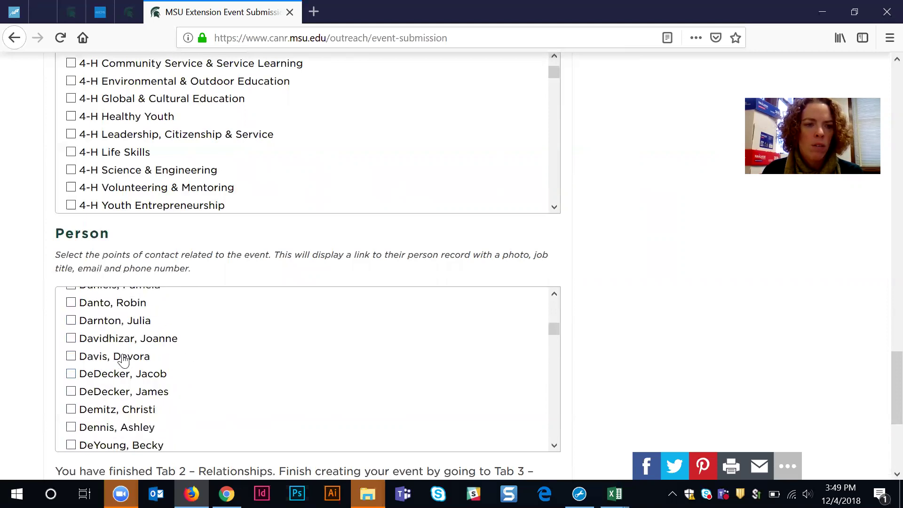
{"action": "scroll", "coordinate": [123, 361], "scroll_direction": "up", "scroll_amount": 3}
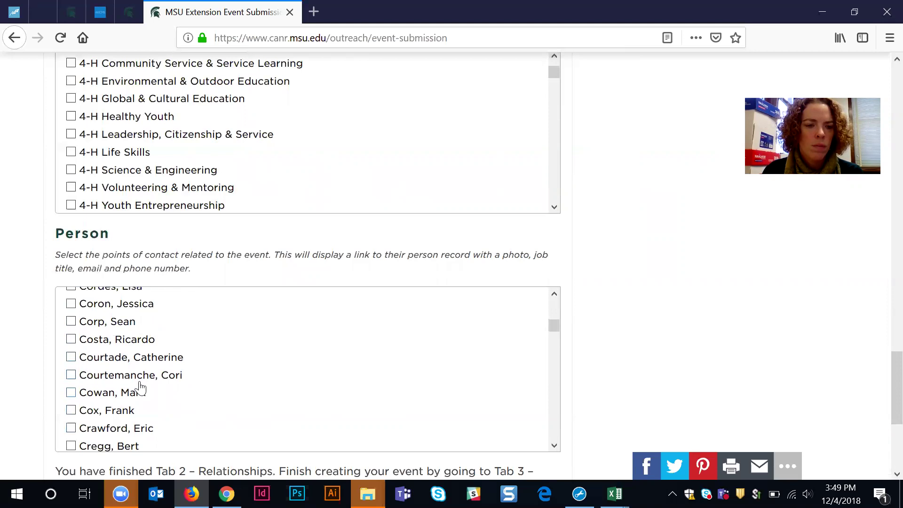
{"action": "left_click", "coordinate": [71, 321]}
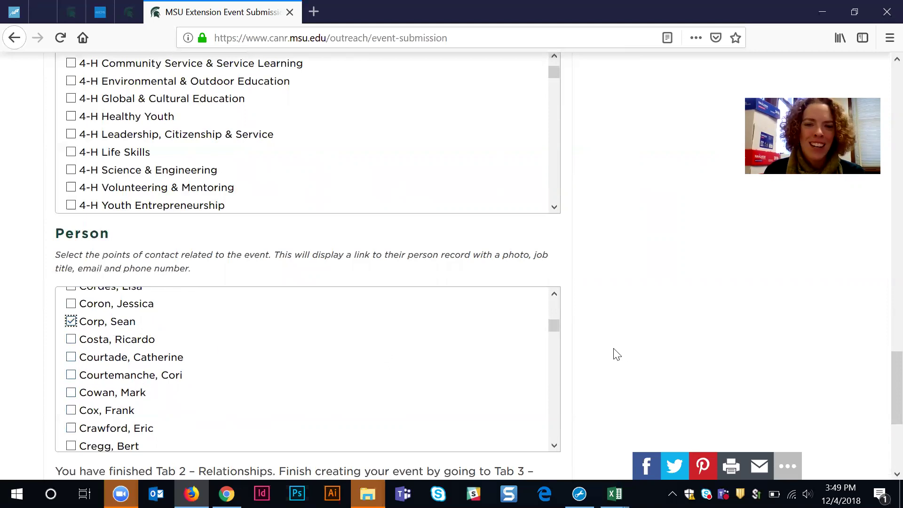
Step: Go to the '3. Categories' tab to reach the Tags box
{"action": "scroll", "coordinate": [592, 354], "scroll_direction": "down", "scroll_amount": 2}
{"action": "scroll", "coordinate": [591, 354], "scroll_direction": "up", "scroll_amount": 2}
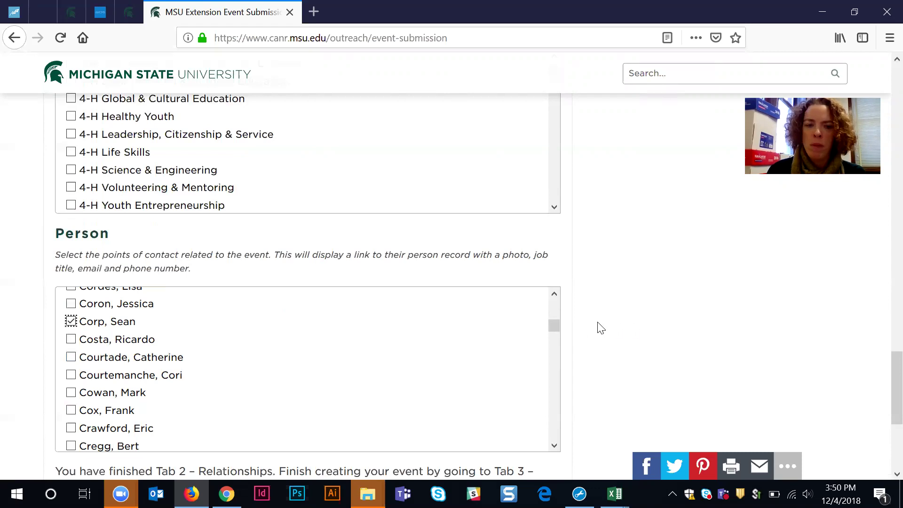
{"action": "scroll", "coordinate": [605, 328], "scroll_direction": "down", "scroll_amount": 3}
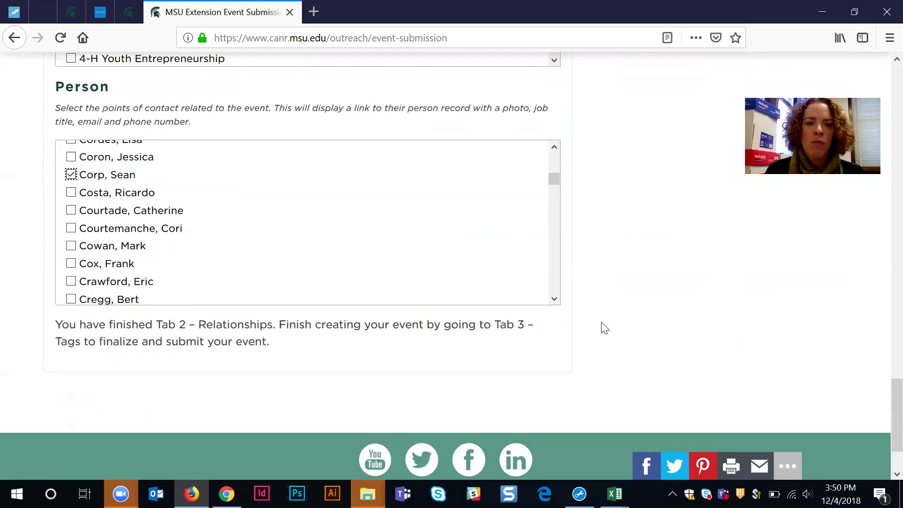
{"action": "scroll", "coordinate": [621, 328], "scroll_direction": "up", "scroll_amount": 20}
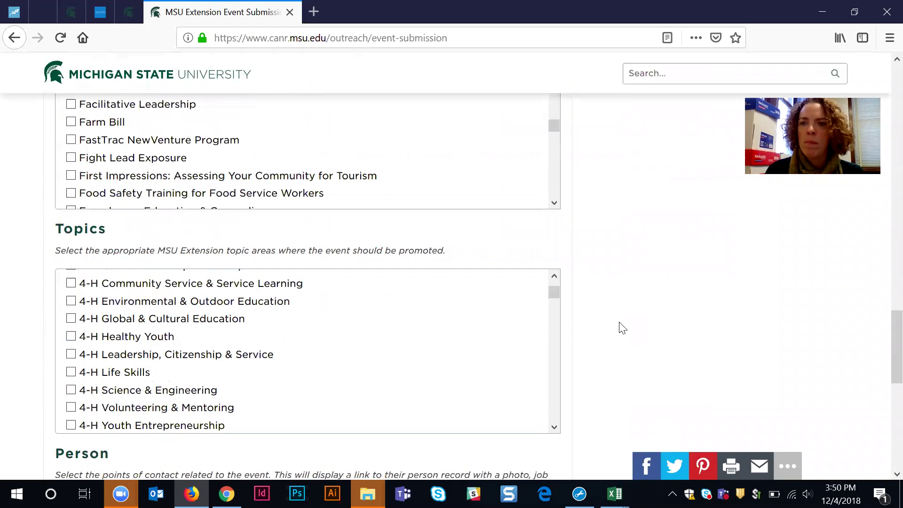
{"action": "scroll", "coordinate": [621, 328], "scroll_direction": "down", "scroll_amount": 9}
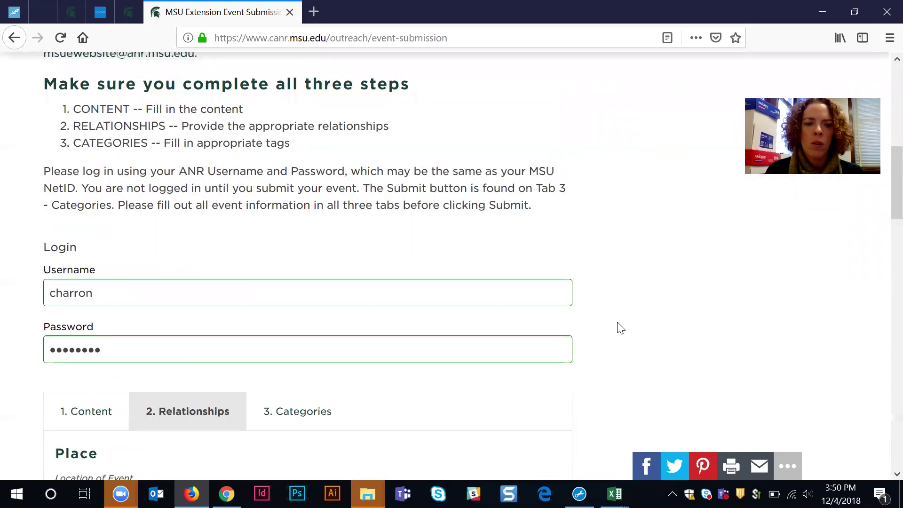
{"action": "left_click", "coordinate": [295, 266]}
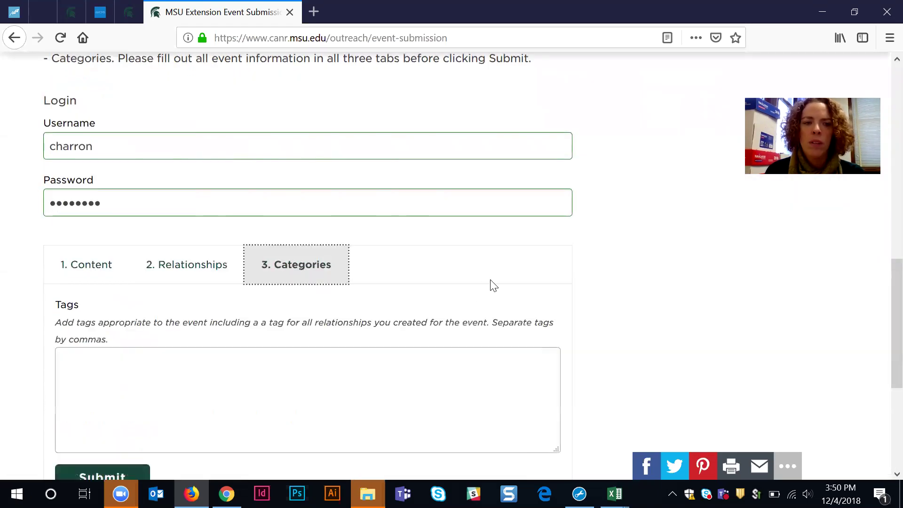
Step: Enter the tags 'dotcms training, apples, eaton county, 4-H' in the Tags box
{"action": "scroll", "coordinate": [636, 318], "scroll_direction": "down", "scroll_amount": 2}
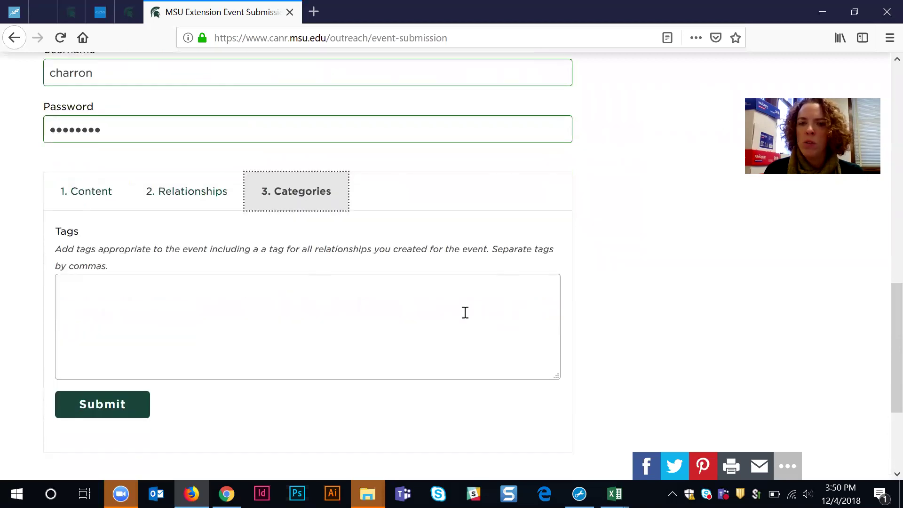
{"action": "left_click", "coordinate": [399, 289]}
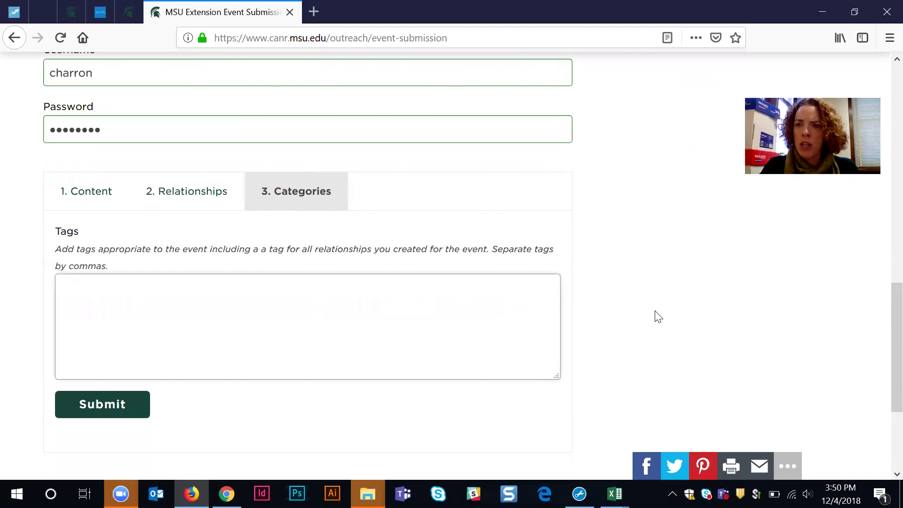
{"action": "type", "text": "dotcms training,"}
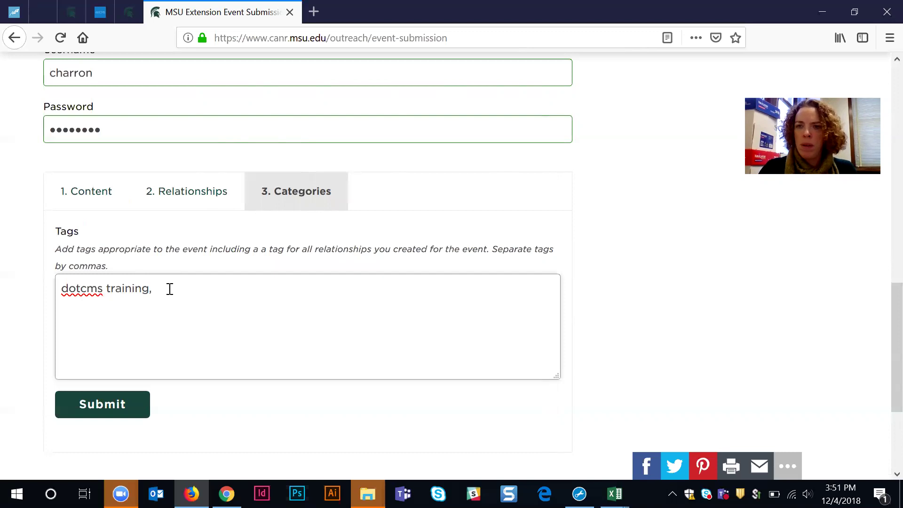
{"action": "type", "text": "apples"}
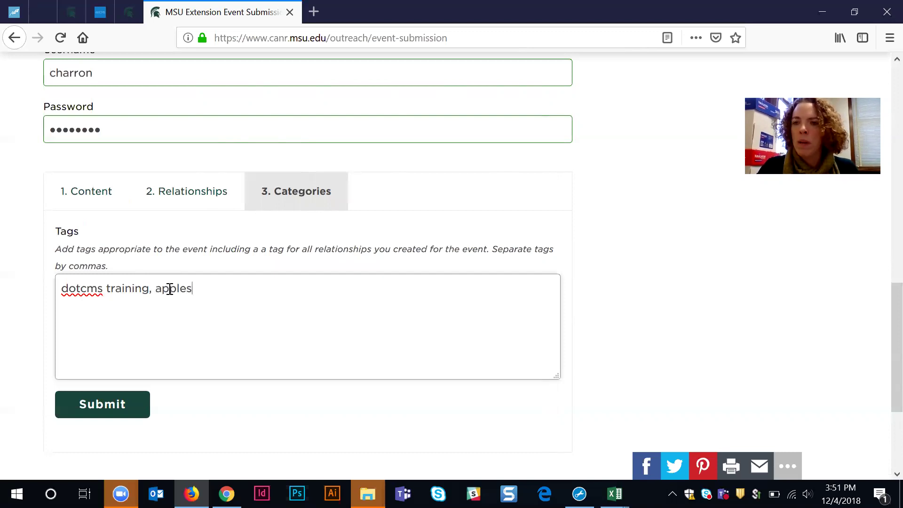
{"action": "type", "text": ","}
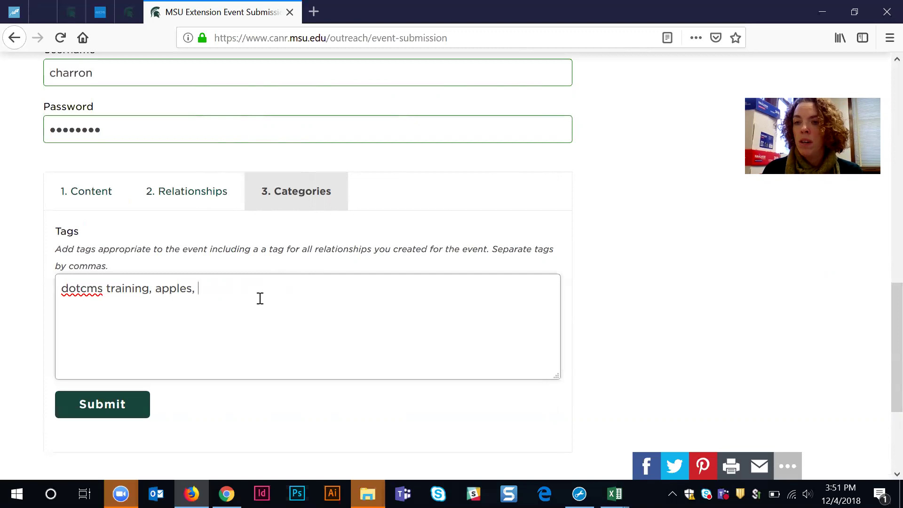
{"action": "type", "text": "eat"}
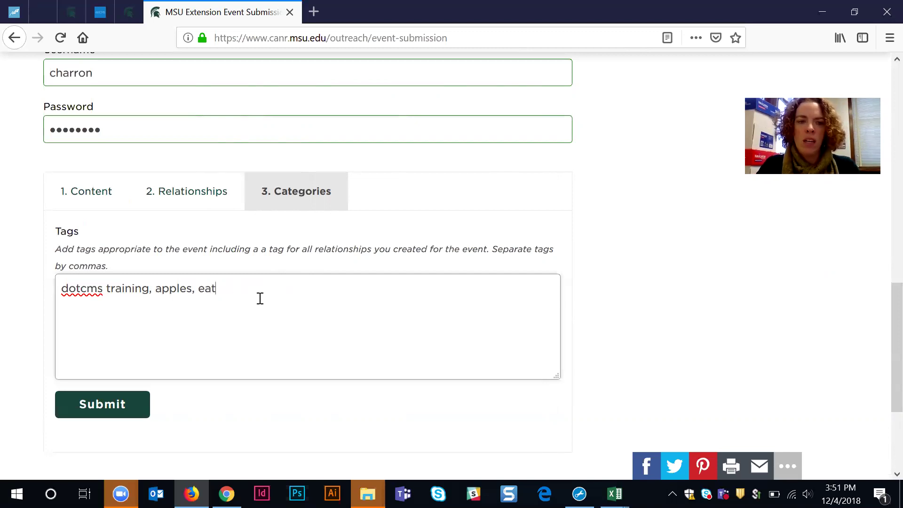
{"action": "type", "text": "on county"}
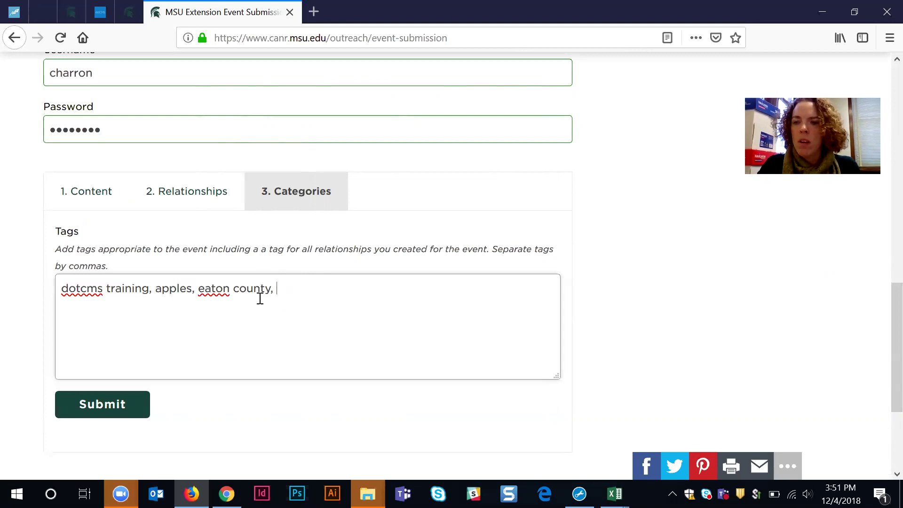
{"action": "type", "text": ", 4-H"}
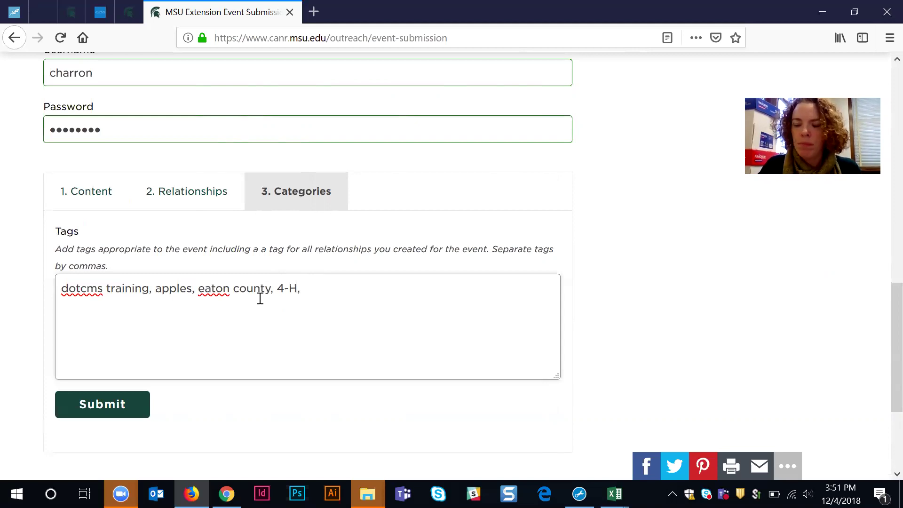
{"action": "scroll", "coordinate": [299, 297], "scroll_direction": "up", "scroll_amount": 3}
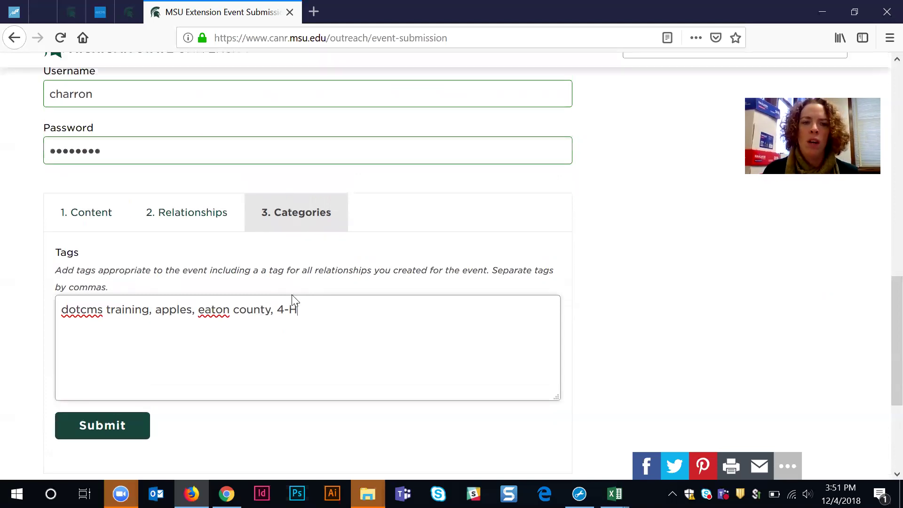
{"action": "scroll", "coordinate": [197, 319], "scroll_direction": "down", "scroll_amount": 2}
Step: Review the event's Topics on the Relationships tab
{"action": "left_click", "coordinate": [196, 264]}
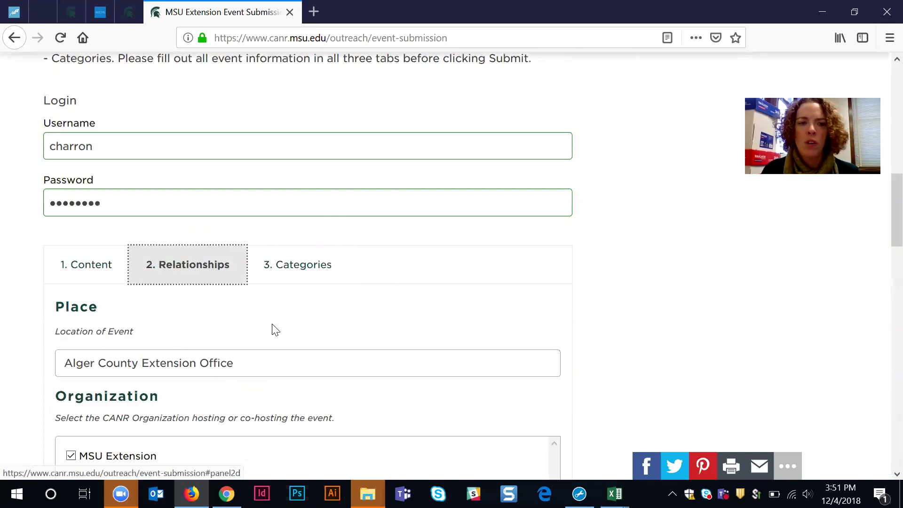
{"action": "scroll", "coordinate": [286, 334], "scroll_direction": "down", "scroll_amount": 6}
{"action": "scroll", "coordinate": [268, 333], "scroll_direction": "down", "scroll_amount": 8}
{"action": "scroll", "coordinate": [66, 318], "scroll_direction": "down", "scroll_amount": 5}
{"action": "scroll", "coordinate": [33, 352], "scroll_direction": "down", "scroll_amount": 6}
{"action": "scroll", "coordinate": [19, 353], "scroll_direction": "up", "scroll_amount": 7}
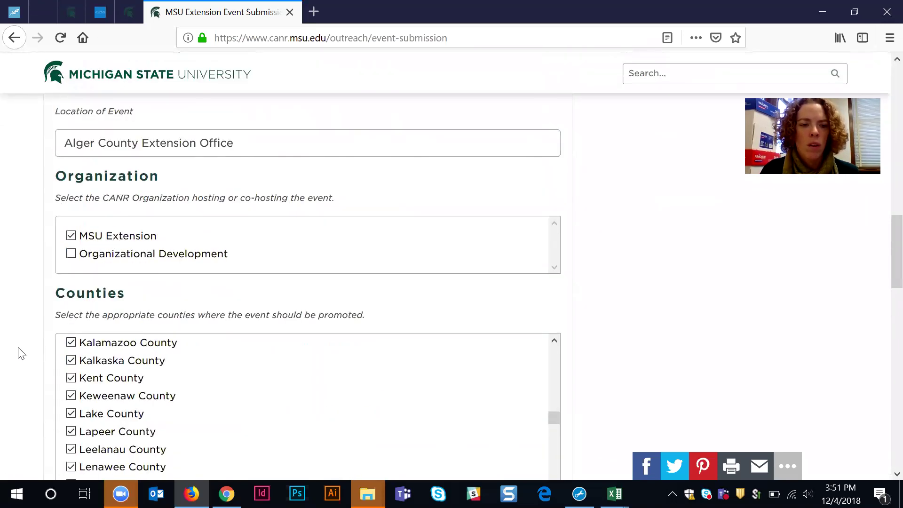
{"action": "scroll", "coordinate": [26, 349], "scroll_direction": "down", "scroll_amount": 8}
{"action": "scroll", "coordinate": [72, 219], "scroll_direction": "up", "scroll_amount": 4}
{"action": "scroll", "coordinate": [284, 264], "scroll_direction": "up", "scroll_amount": 15}
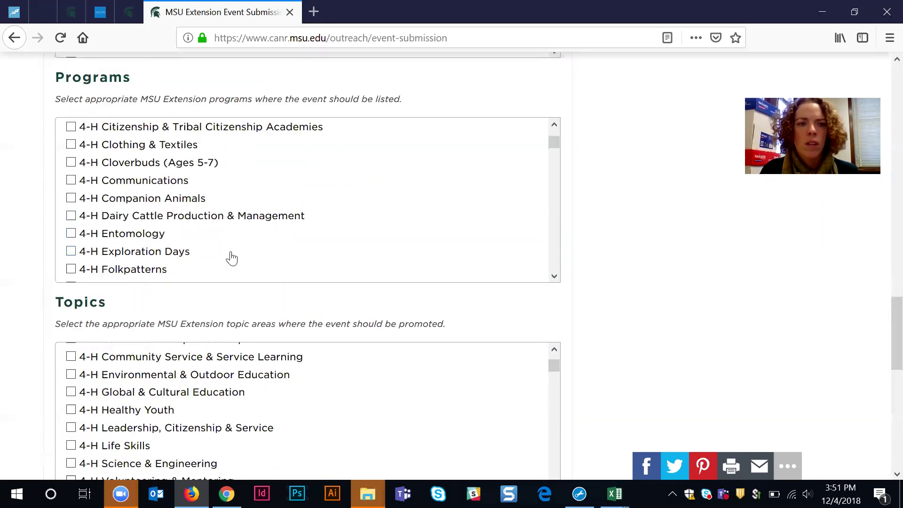
{"action": "scroll", "coordinate": [235, 257], "scroll_direction": "up", "scroll_amount": 3}
{"action": "scroll", "coordinate": [254, 277], "scroll_direction": "up", "scroll_amount": 3}
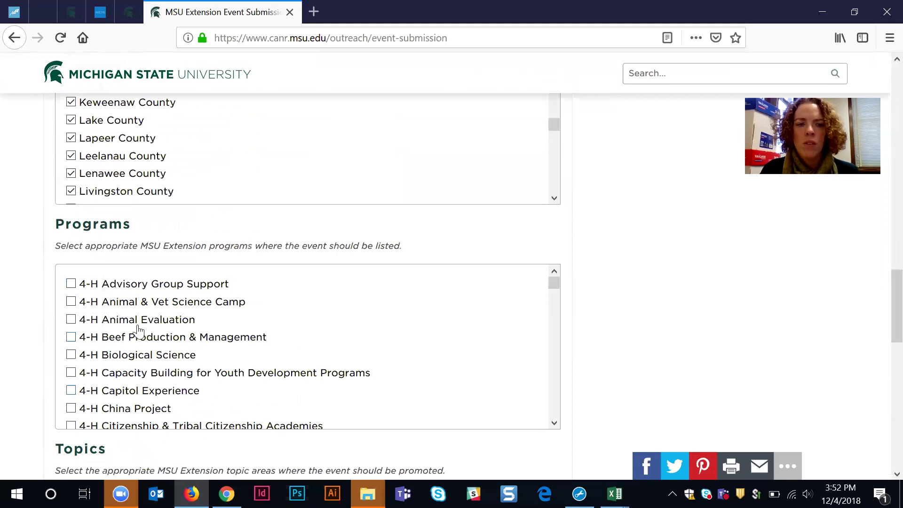
Step: Back on Categories, finish the last tag as '4-H Life Skills'
{"action": "scroll", "coordinate": [601, 370], "scroll_direction": "down", "scroll_amount": 5}
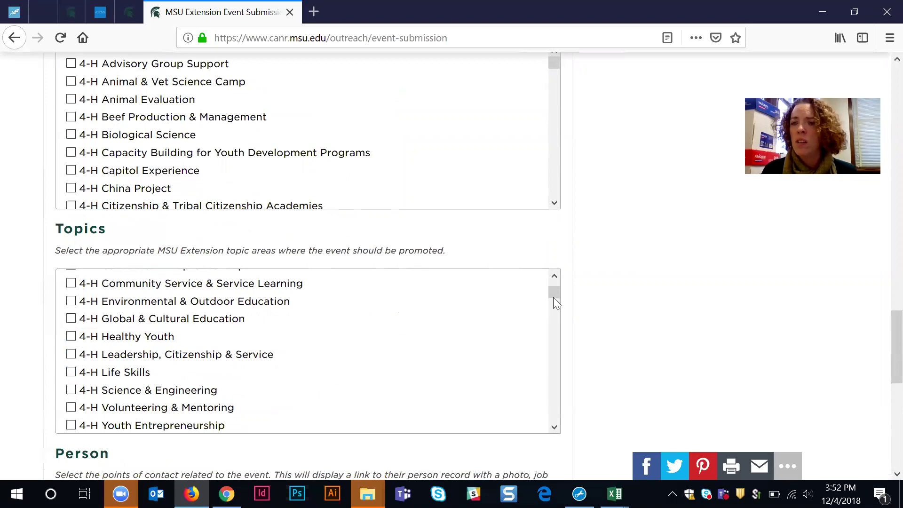
{"action": "scroll", "coordinate": [582, 309], "scroll_direction": "up", "scroll_amount": 7}
{"action": "scroll", "coordinate": [327, 210], "scroll_direction": "up", "scroll_amount": 5}
{"action": "scroll", "coordinate": [593, 160], "scroll_direction": "up", "scroll_amount": 6}
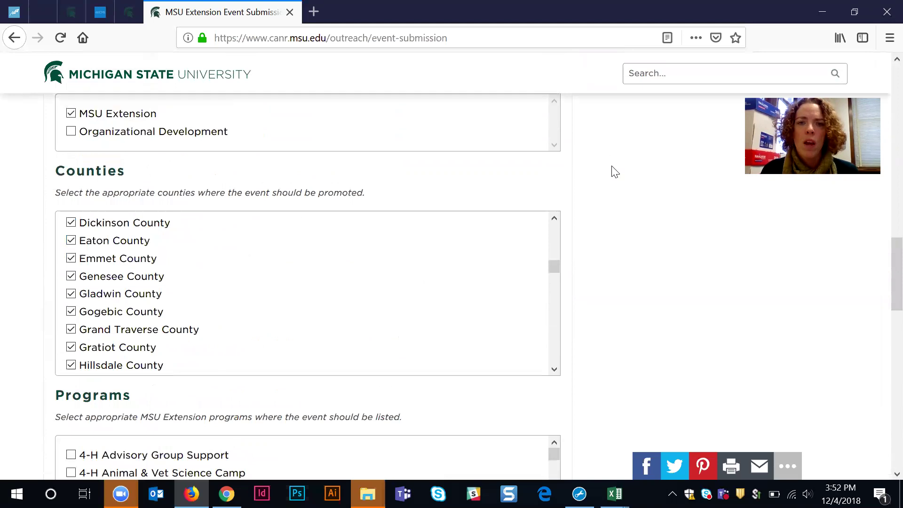
{"action": "left_click", "coordinate": [278, 186]}
{"action": "left_click", "coordinate": [319, 288]}
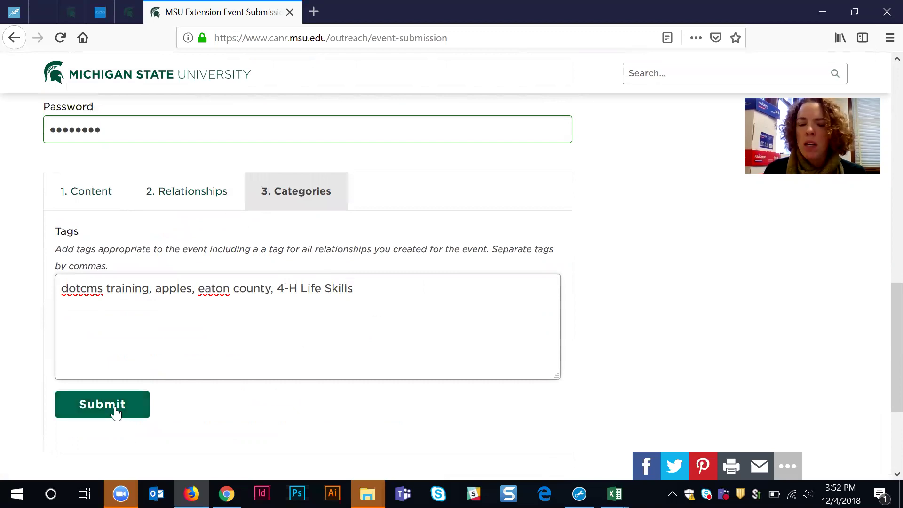
Step: Check 4-H Life Skills as an event topic in the Relationships tab
{"action": "scroll", "coordinate": [197, 278], "scroll_direction": "up", "scroll_amount": 2}
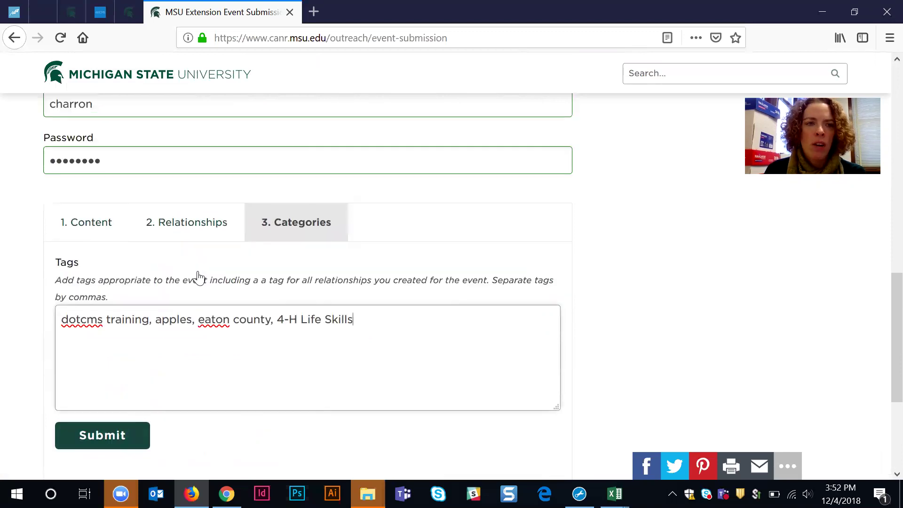
{"action": "scroll", "coordinate": [218, 343], "scroll_direction": "up", "scroll_amount": 1}
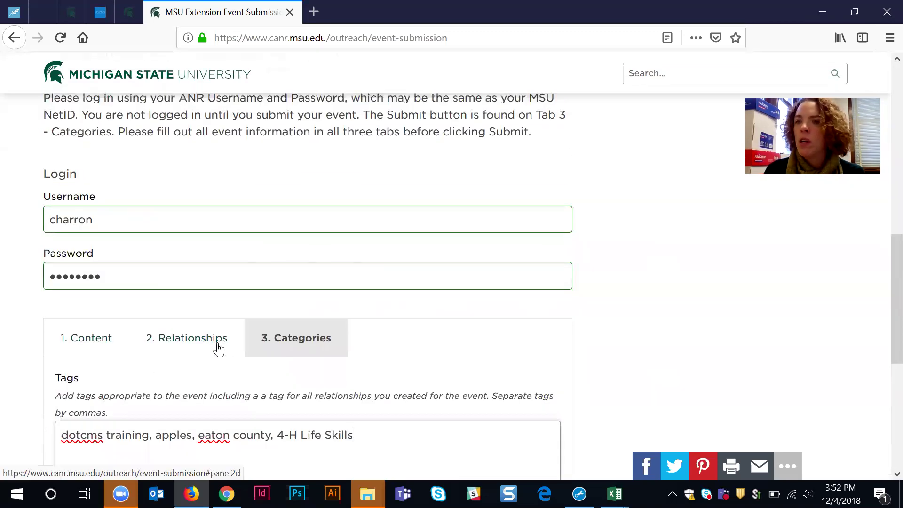
{"action": "left_click", "coordinate": [170, 343]}
{"action": "scroll", "coordinate": [720, 339], "scroll_direction": "down", "scroll_amount": 5}
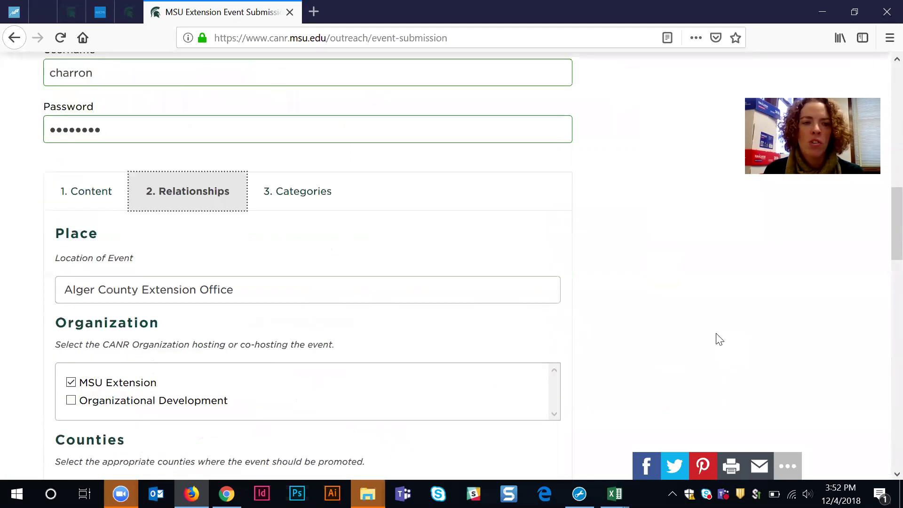
{"action": "scroll", "coordinate": [720, 338], "scroll_direction": "down", "scroll_amount": 8}
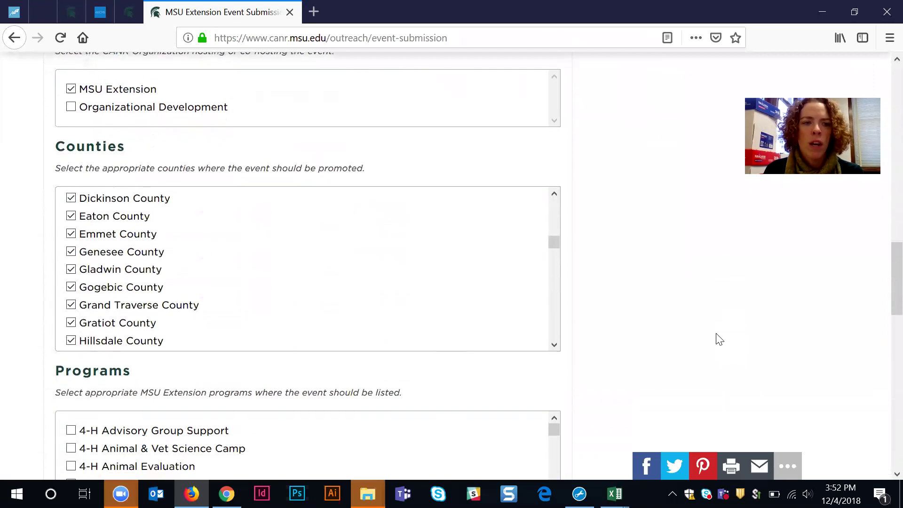
{"action": "scroll", "coordinate": [718, 339], "scroll_direction": "down", "scroll_amount": 3}
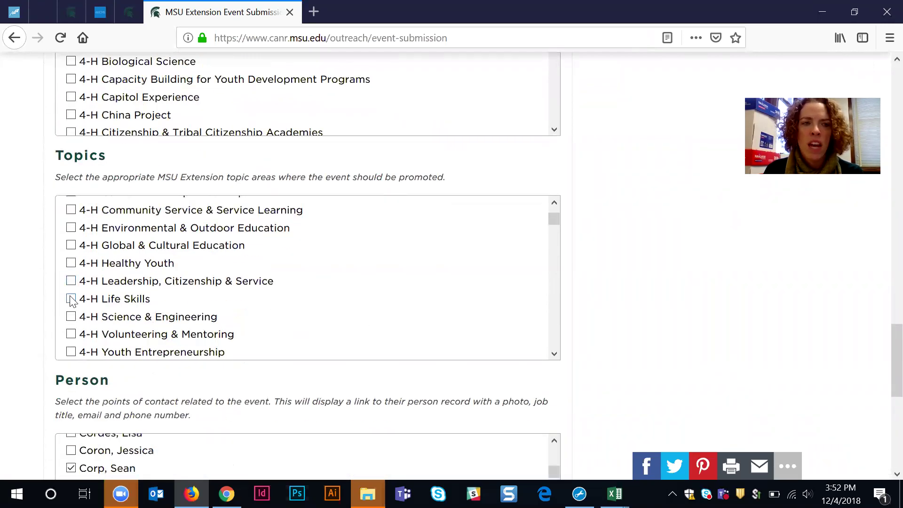
{"action": "left_click", "coordinate": [71, 300]}
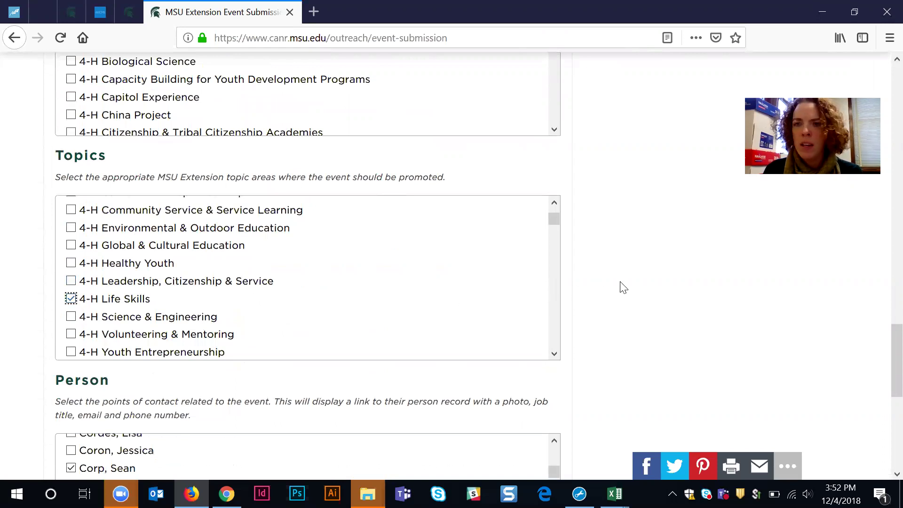
Step: Look over the checked topics and contacts, then go back to the Content tab
{"action": "scroll", "coordinate": [623, 287], "scroll_direction": "down", "scroll_amount": 5}
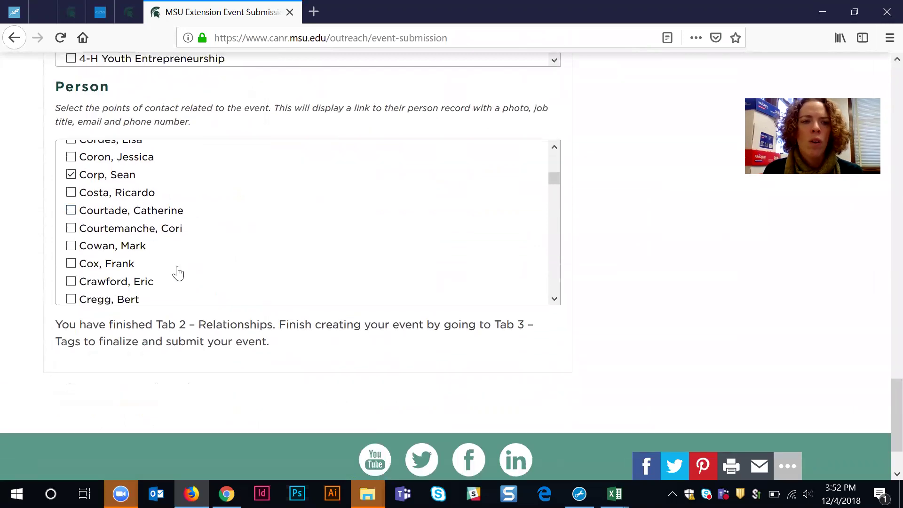
{"action": "scroll", "coordinate": [626, 258], "scroll_direction": "up", "scroll_amount": 12}
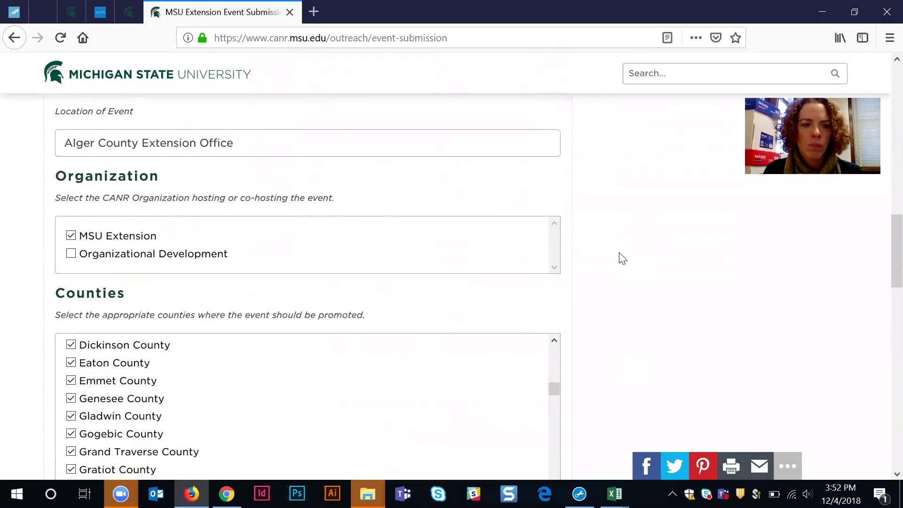
{"action": "scroll", "coordinate": [622, 258], "scroll_direction": "up", "scroll_amount": 2}
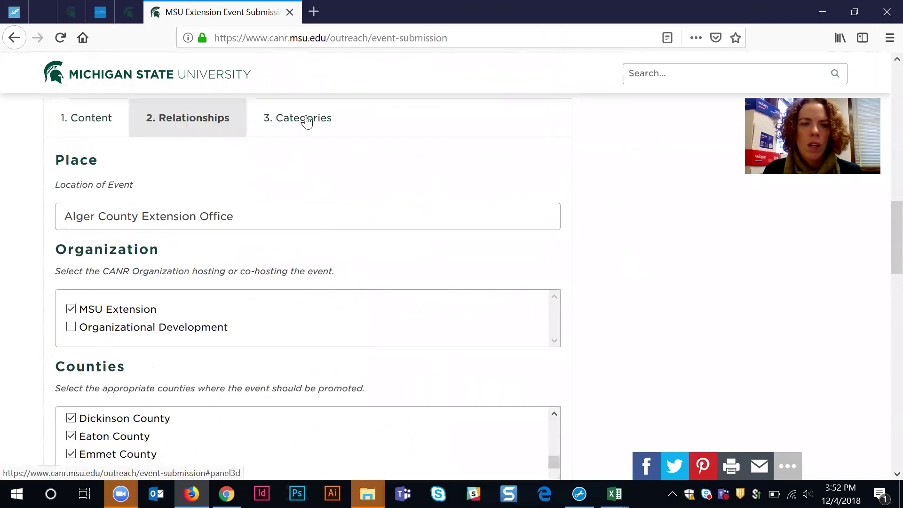
{"action": "left_click", "coordinate": [76, 118]}
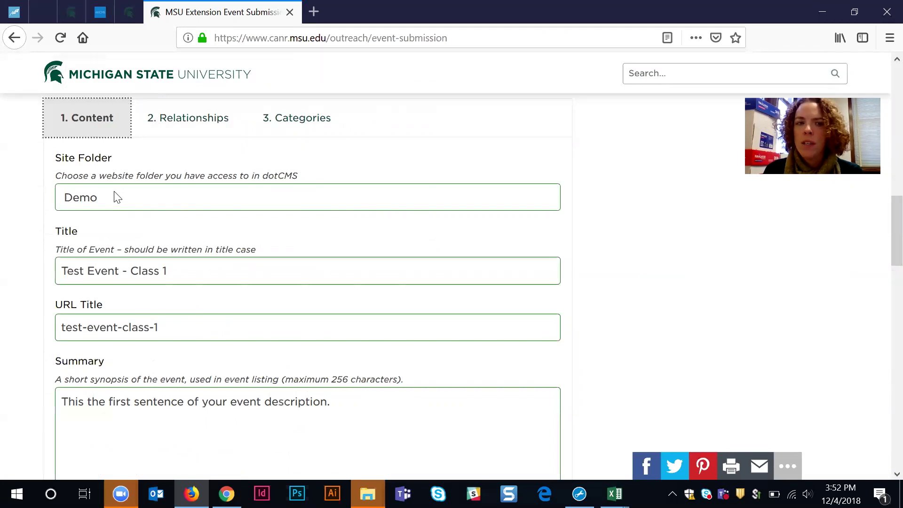
Step: Review the Content fields, then show the Categories tab with tags ending in '4-H Life Skills'
{"action": "scroll", "coordinate": [633, 254], "scroll_direction": "down", "scroll_amount": 3}
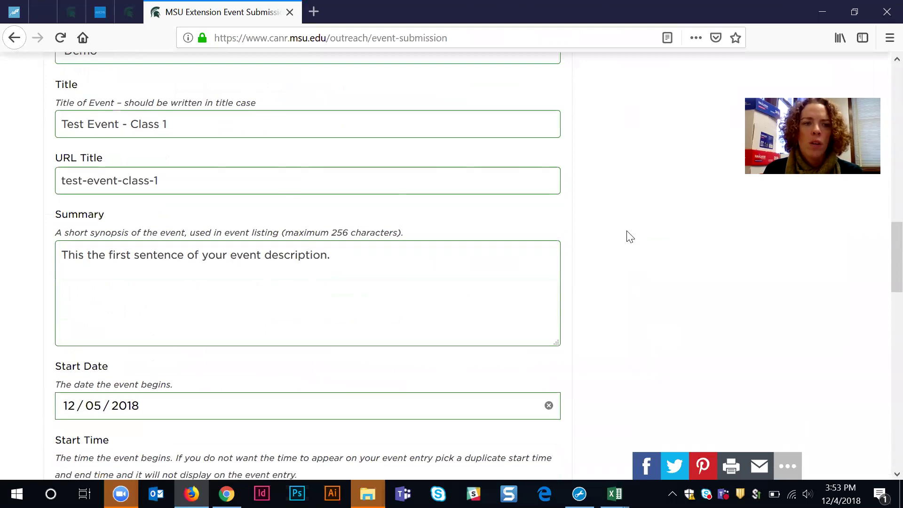
{"action": "scroll", "coordinate": [628, 236], "scroll_direction": "down", "scroll_amount": 9}
{"action": "scroll", "coordinate": [630, 237], "scroll_direction": "down", "scroll_amount": 3}
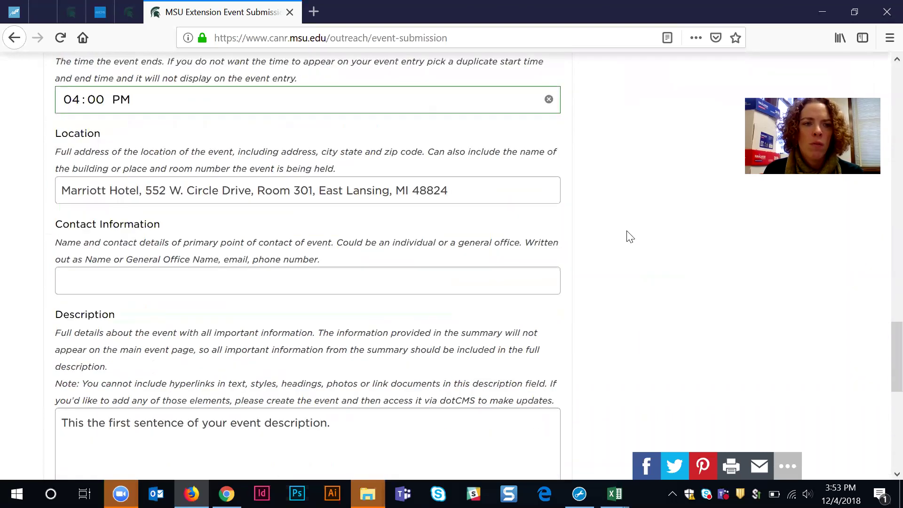
{"action": "scroll", "coordinate": [630, 237], "scroll_direction": "down", "scroll_amount": 6}
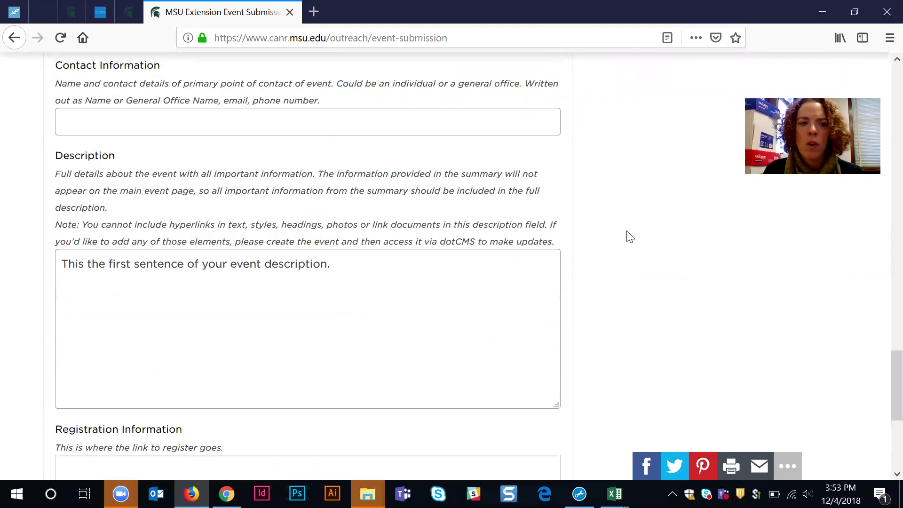
{"action": "scroll", "coordinate": [630, 236], "scroll_direction": "up", "scroll_amount": 20}
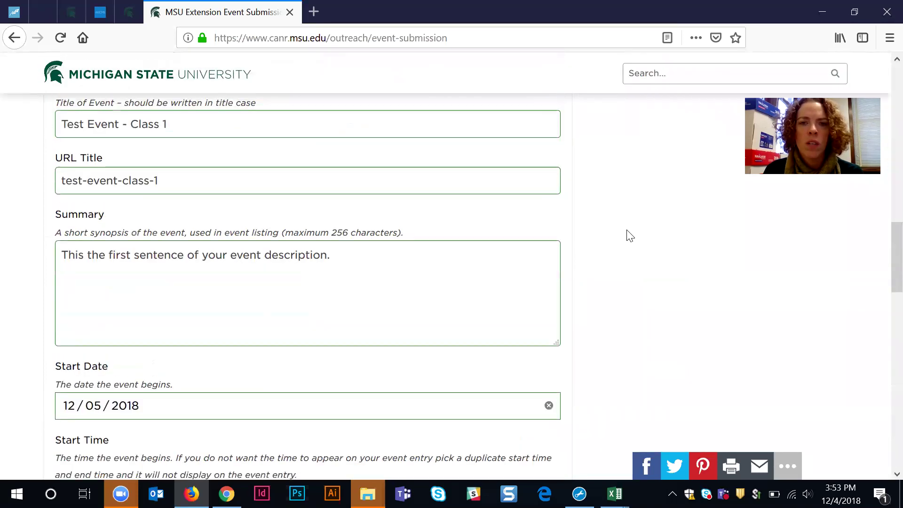
{"action": "scroll", "coordinate": [625, 233], "scroll_direction": "down", "scroll_amount": 8}
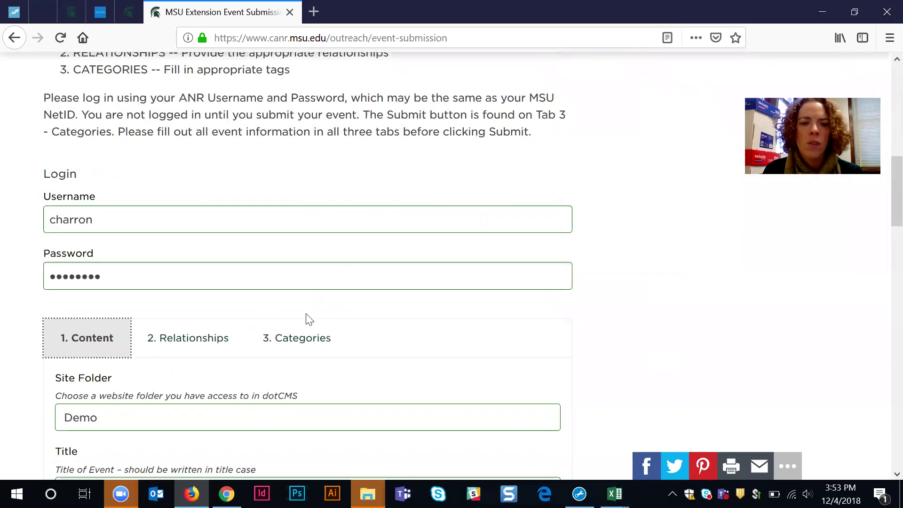
{"action": "left_click", "coordinate": [300, 337]}
{"action": "scroll", "coordinate": [383, 319], "scroll_direction": "down", "scroll_amount": 3}
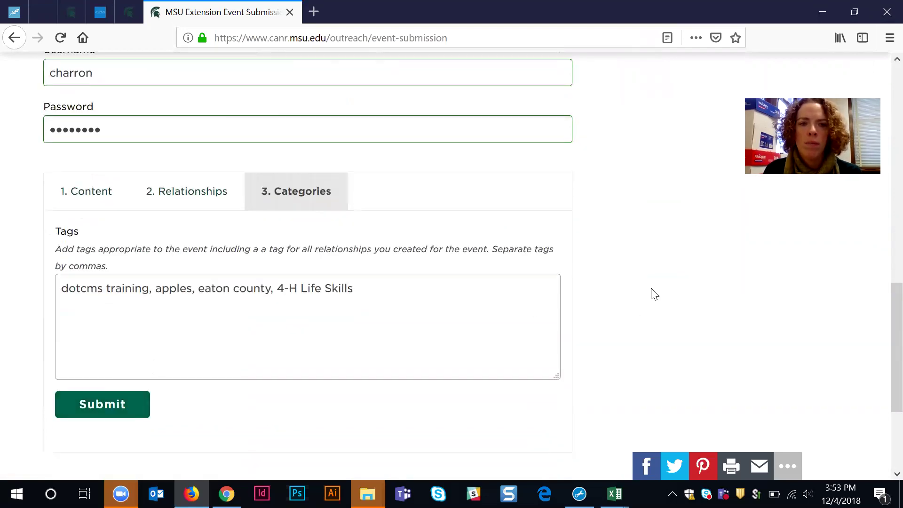
Step: Review the 'Your event has been submitted' confirmation message
{"action": "scroll", "coordinate": [652, 294], "scroll_direction": "up", "scroll_amount": 15}
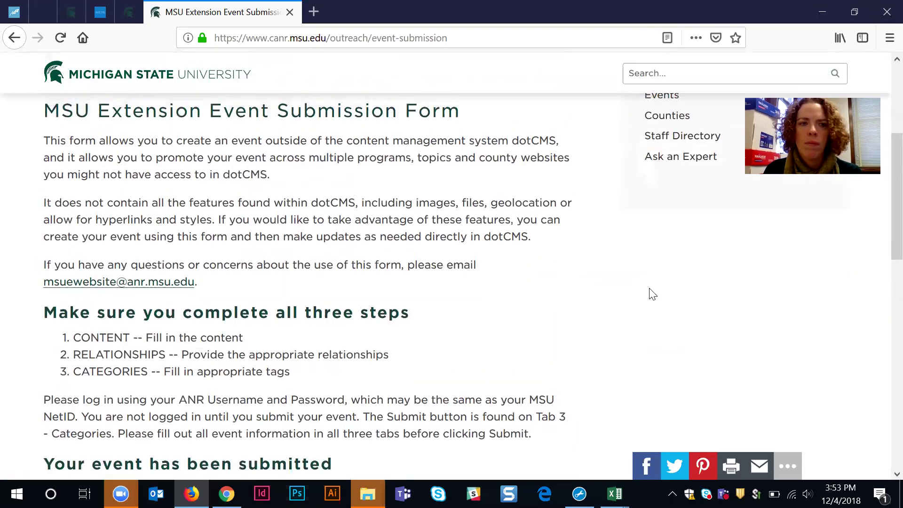
{"action": "scroll", "coordinate": [651, 294], "scroll_direction": "down", "scroll_amount": 12}
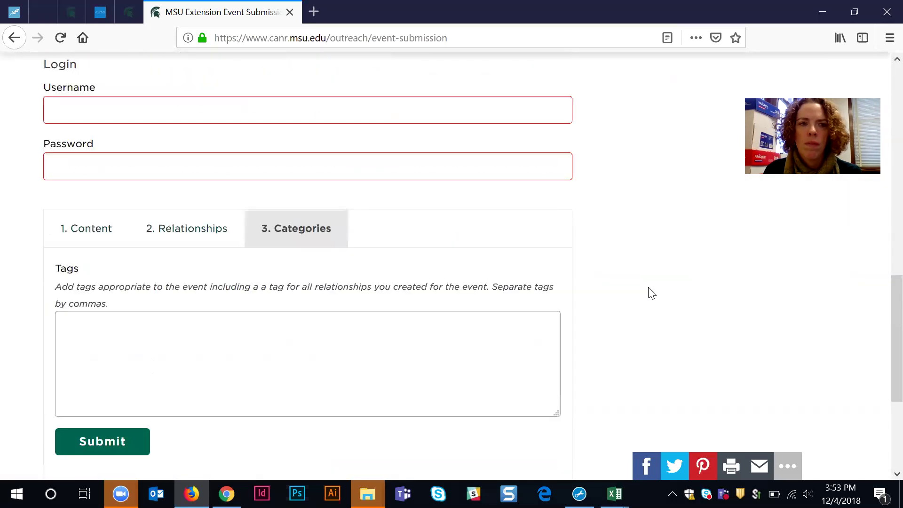
{"action": "scroll", "coordinate": [650, 294], "scroll_direction": "up", "scroll_amount": 3}
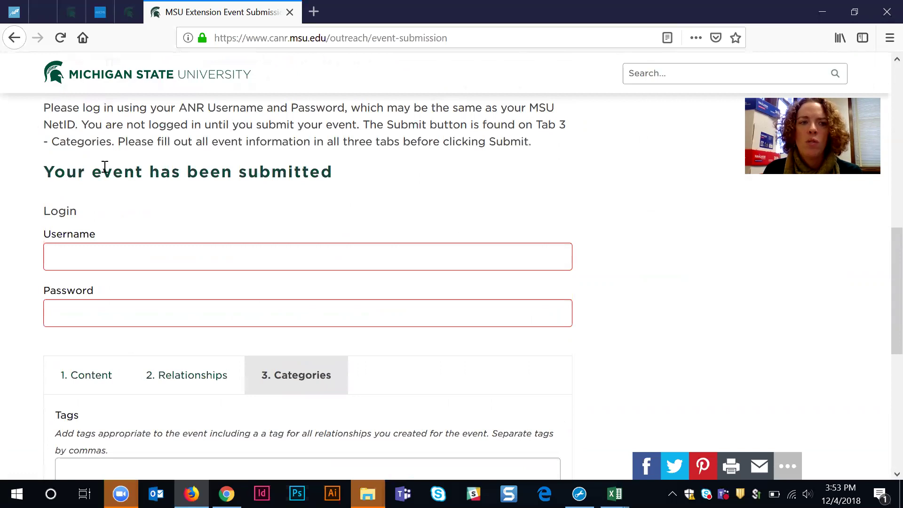
{"action": "triple_click", "coordinate": [105, 167]}
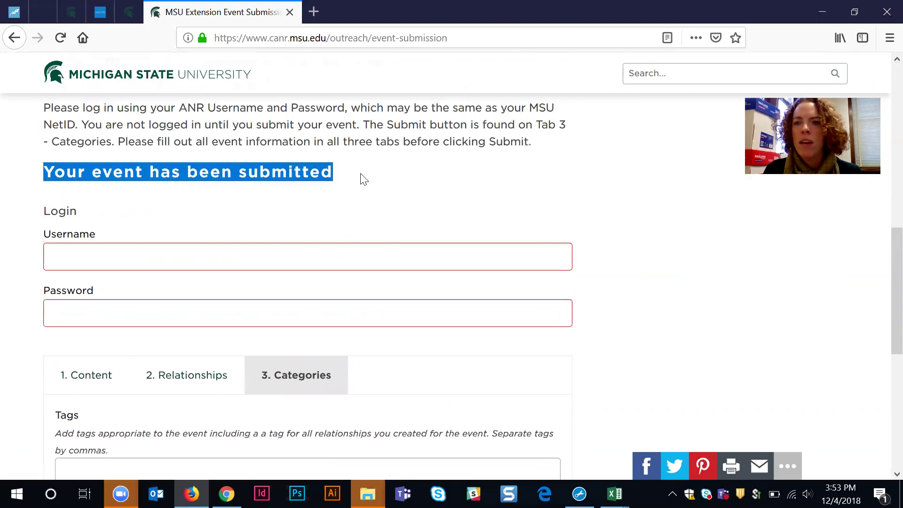
{"action": "left_click", "coordinate": [363, 179]}
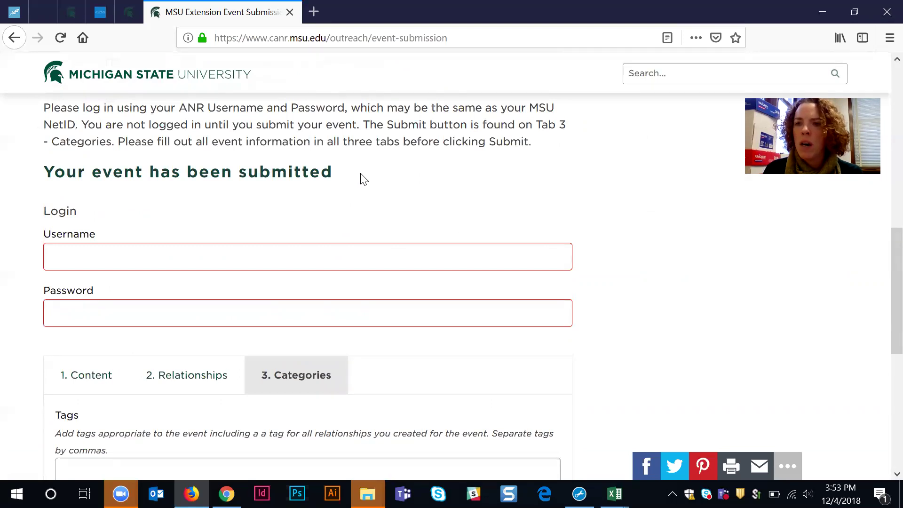
Step: Look over the support e-mail address on the page, then switch to the dotCMS site browser
{"action": "scroll", "coordinate": [324, 221], "scroll_direction": "up", "scroll_amount": 3}
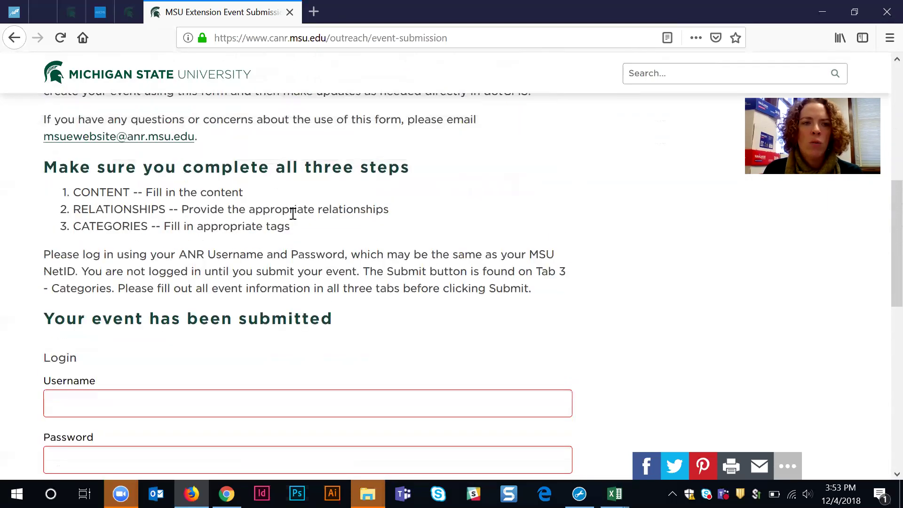
{"action": "left_click_drag", "start_coordinate": [38, 140], "coordinate": [195, 149]}
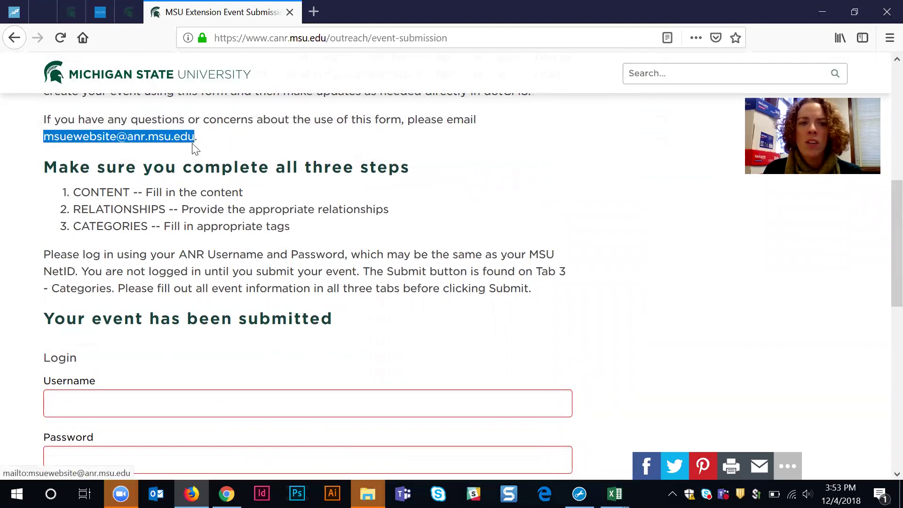
{"action": "left_click", "coordinate": [242, 140]}
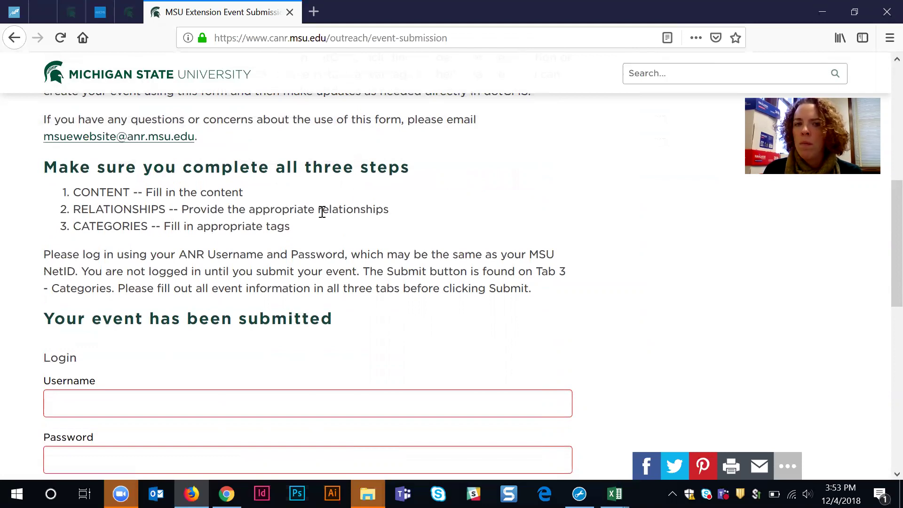
{"action": "scroll", "coordinate": [633, 315], "scroll_direction": "down", "scroll_amount": 3}
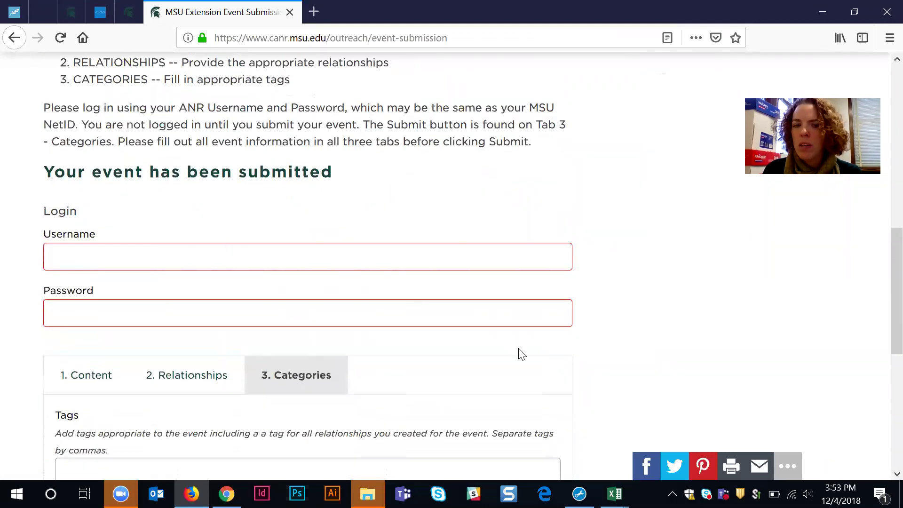
{"action": "left_click", "coordinate": [90, 375]}
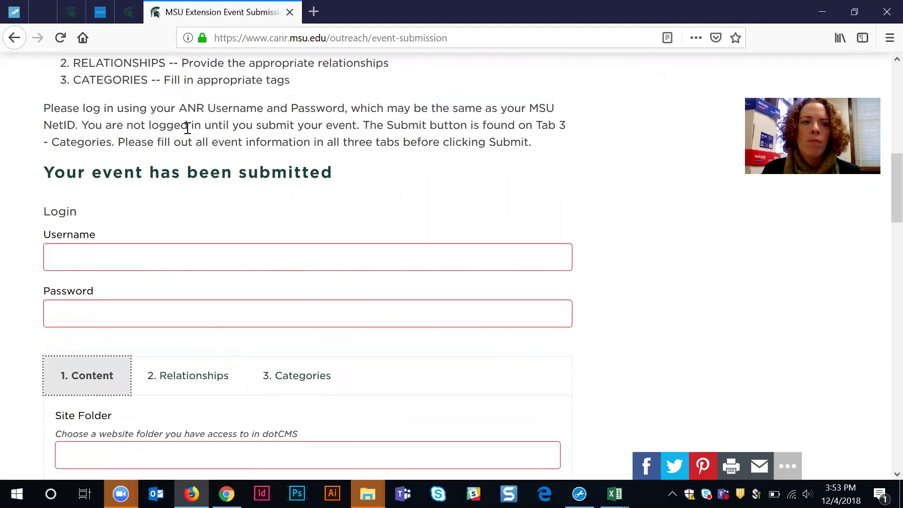
{"action": "scroll", "coordinate": [169, 132], "scroll_direction": "up", "scroll_amount": 2}
{"action": "scroll", "coordinate": [160, 135], "scroll_direction": "up", "scroll_amount": 2}
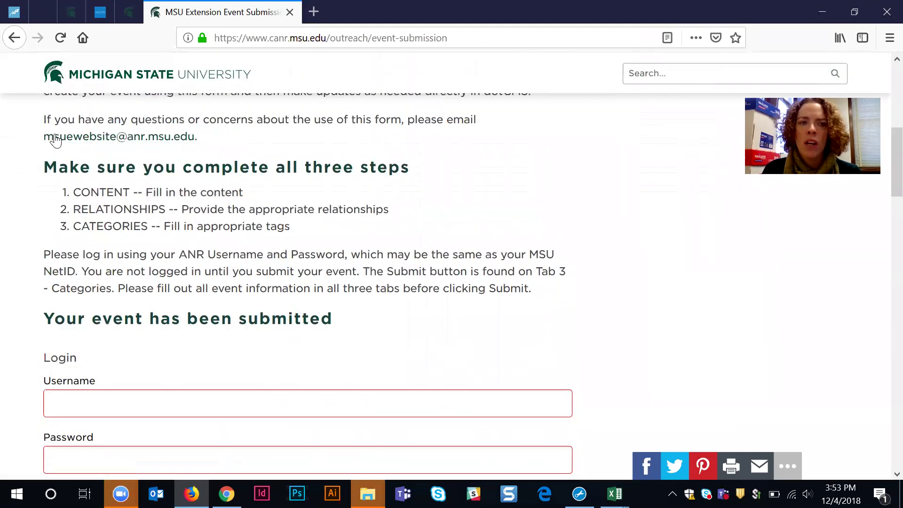
{"action": "left_click_drag", "start_coordinate": [39, 141], "coordinate": [192, 150]}
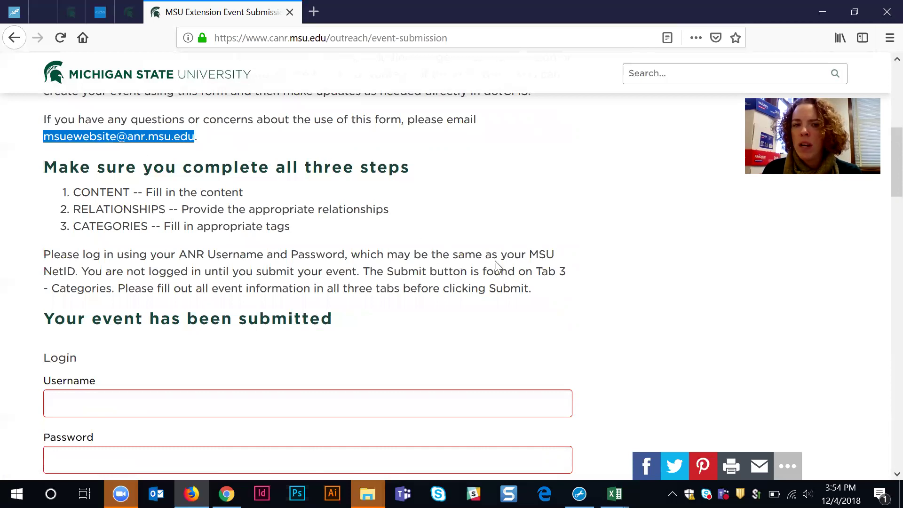
{"action": "scroll", "coordinate": [601, 287], "scroll_direction": "up", "scroll_amount": 6}
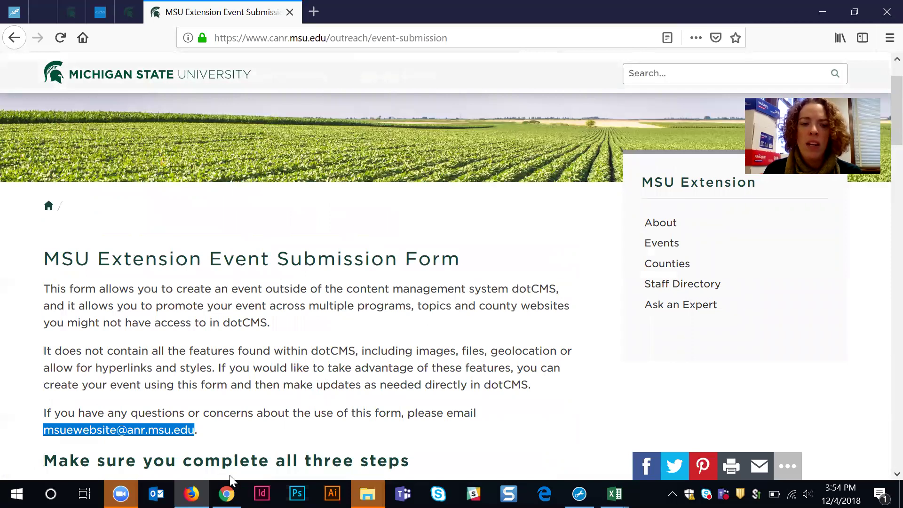
{"action": "left_click", "coordinate": [228, 492]}
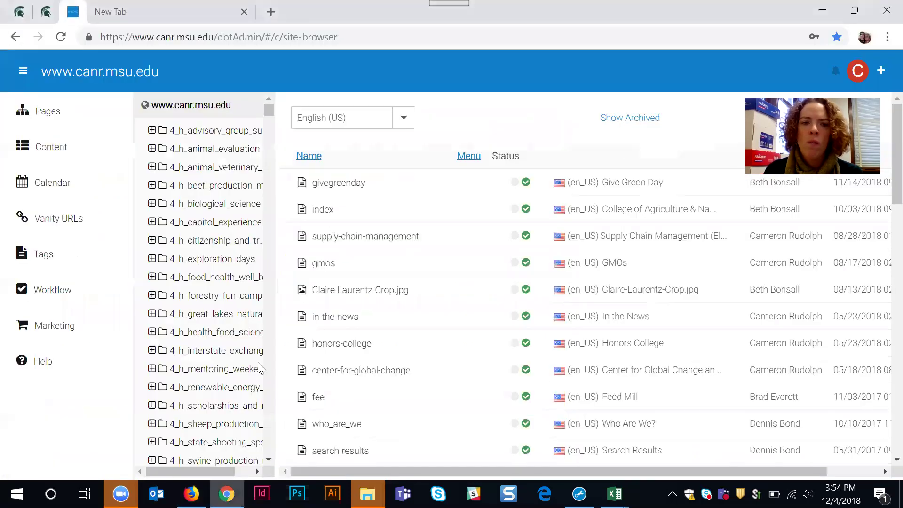
Step: Search dotCMS content for 'test' and open the 'Test Event - Class 1' event
{"action": "left_click", "coordinate": [57, 150]}
{"action": "left_click", "coordinate": [58, 177]}
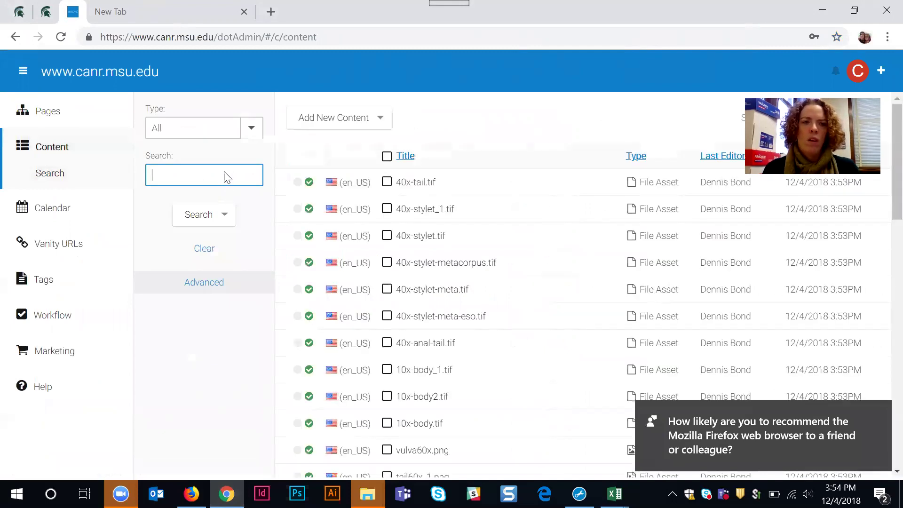
{"action": "type", "text": "test"}
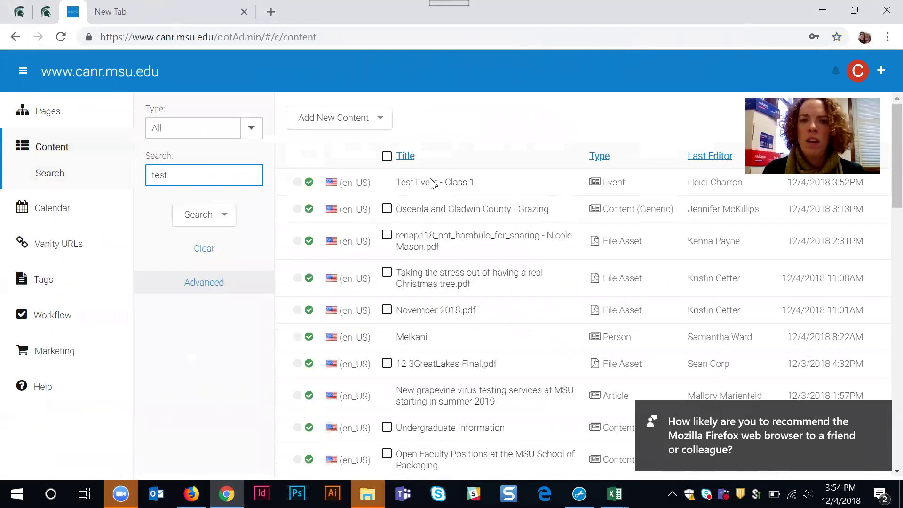
{"action": "left_click", "coordinate": [433, 188]}
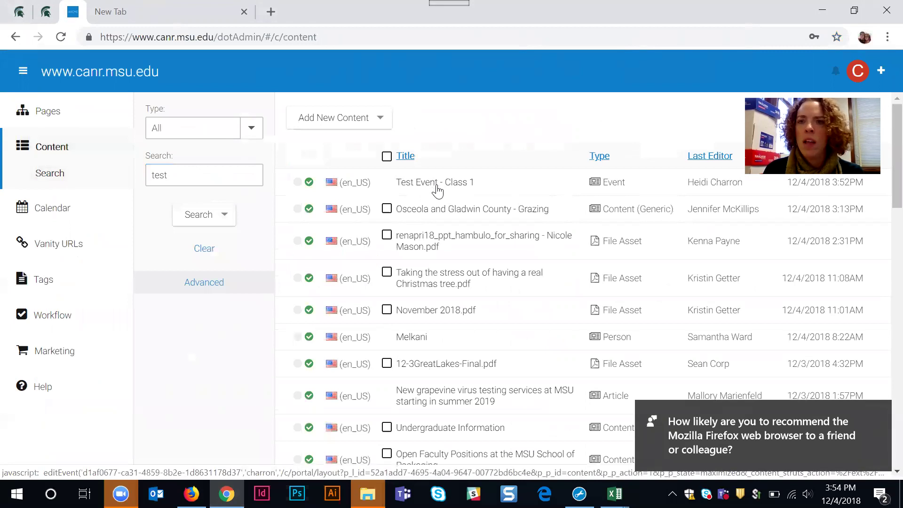
{"action": "left_click", "coordinate": [433, 187]}
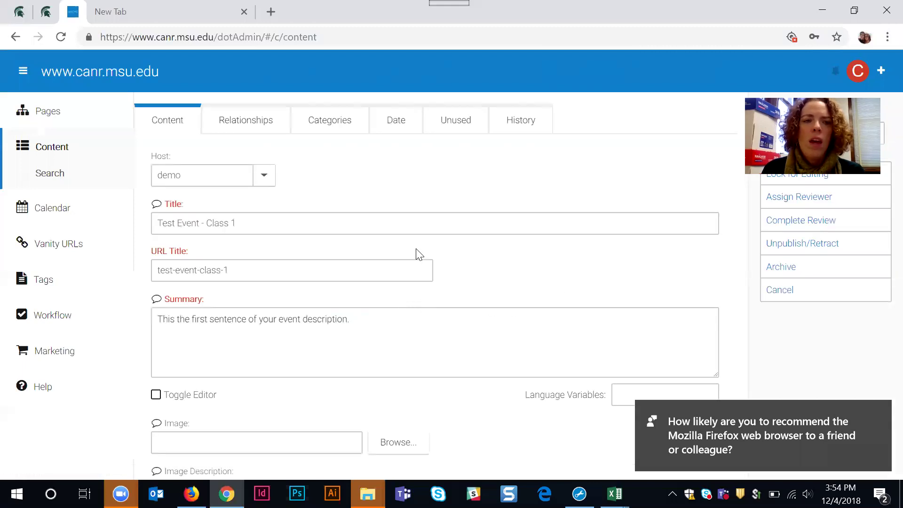
Step: Scroll through the event's image and Time fields, leaving Time empty
{"action": "scroll", "coordinate": [523, 259], "scroll_direction": "down", "scroll_amount": 5}
{"action": "scroll", "coordinate": [524, 259], "scroll_direction": "down", "scroll_amount": 13}
{"action": "scroll", "coordinate": [522, 265], "scroll_direction": "up", "scroll_amount": 18}
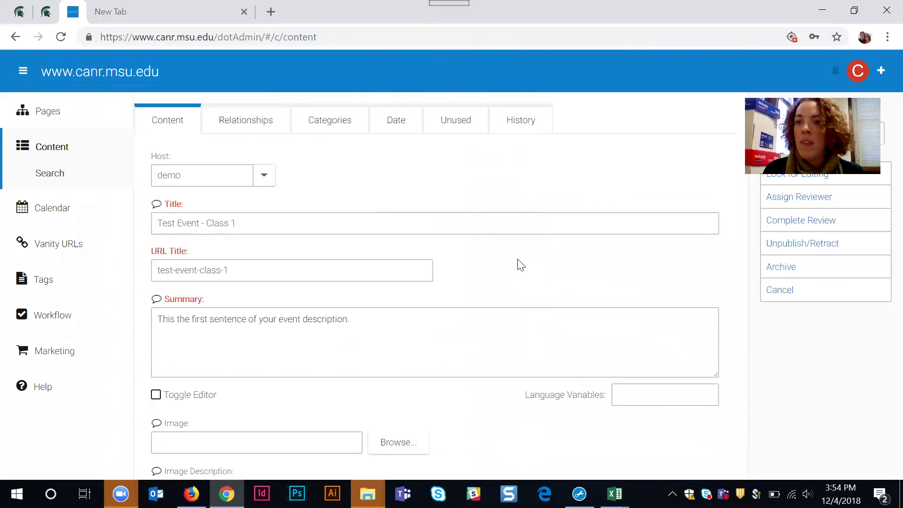
{"action": "scroll", "coordinate": [519, 263], "scroll_direction": "down", "scroll_amount": 4}
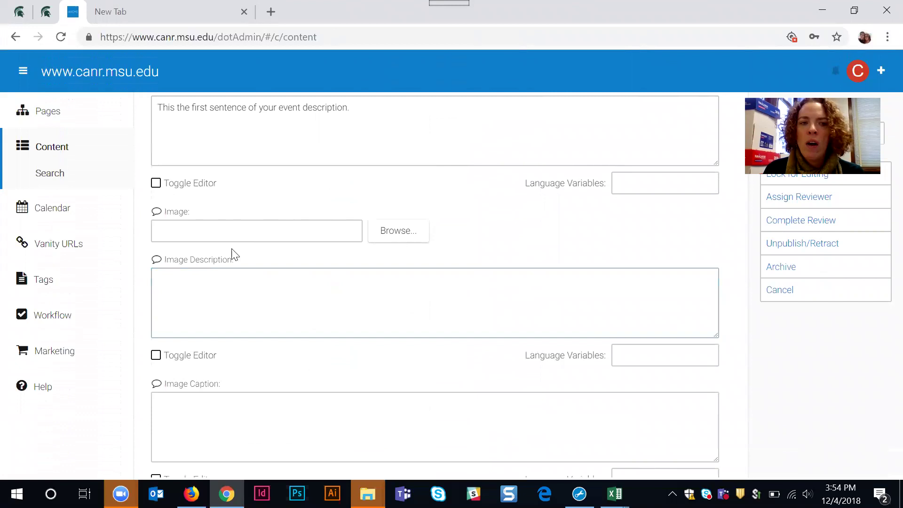
{"action": "left_click", "coordinate": [410, 239]}
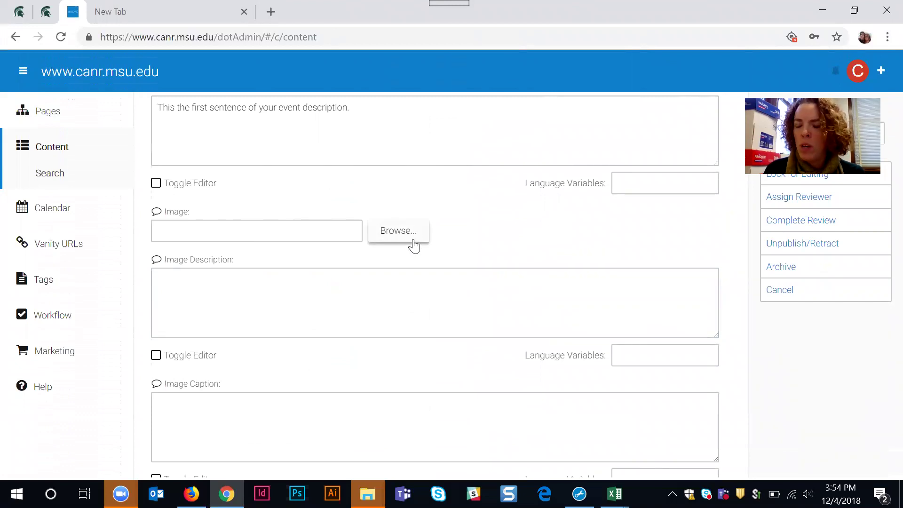
{"action": "left_click", "coordinate": [422, 284]}
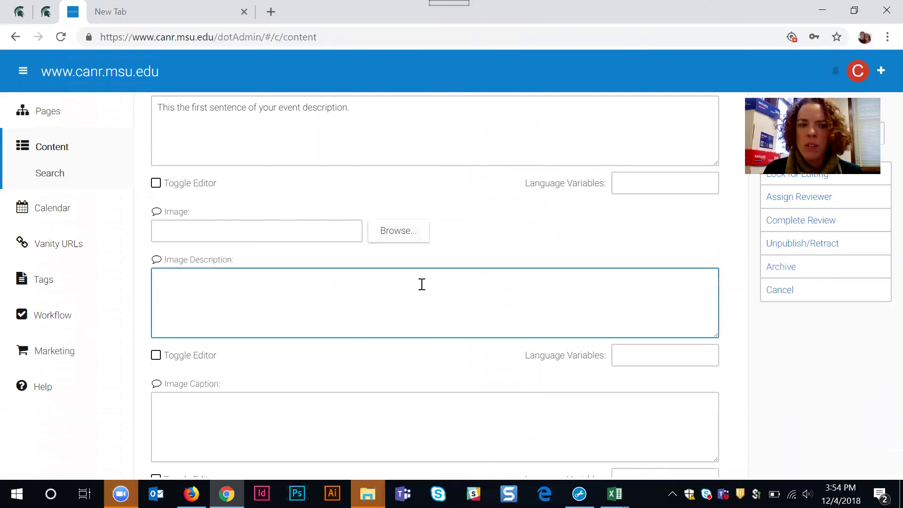
{"action": "scroll", "coordinate": [422, 284], "scroll_direction": "down", "scroll_amount": 9}
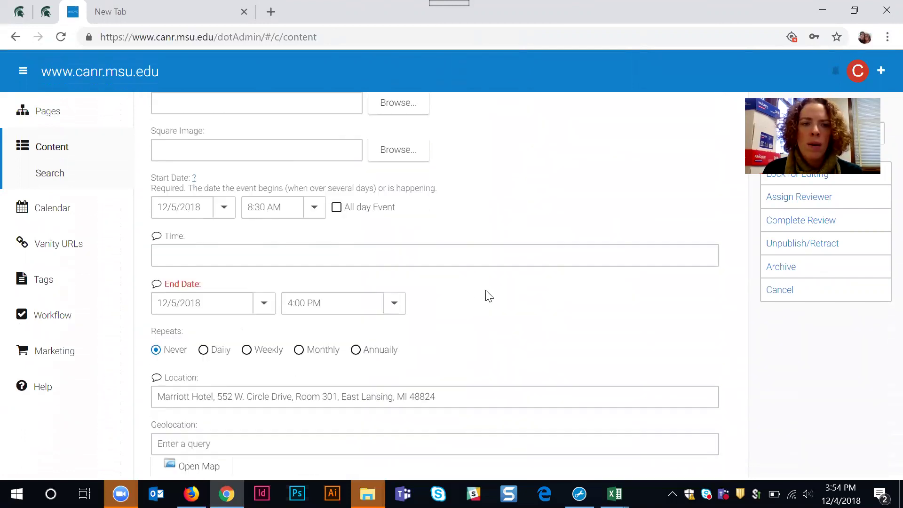
{"action": "left_click", "coordinate": [238, 257]}
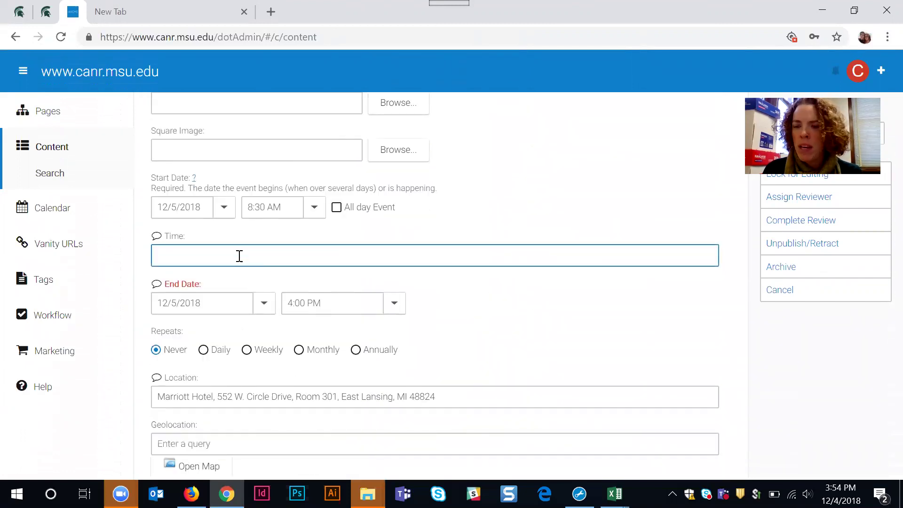
{"action": "left_click", "coordinate": [452, 339]}
{"action": "scroll", "coordinate": [453, 339], "scroll_direction": "down", "scroll_amount": 3}
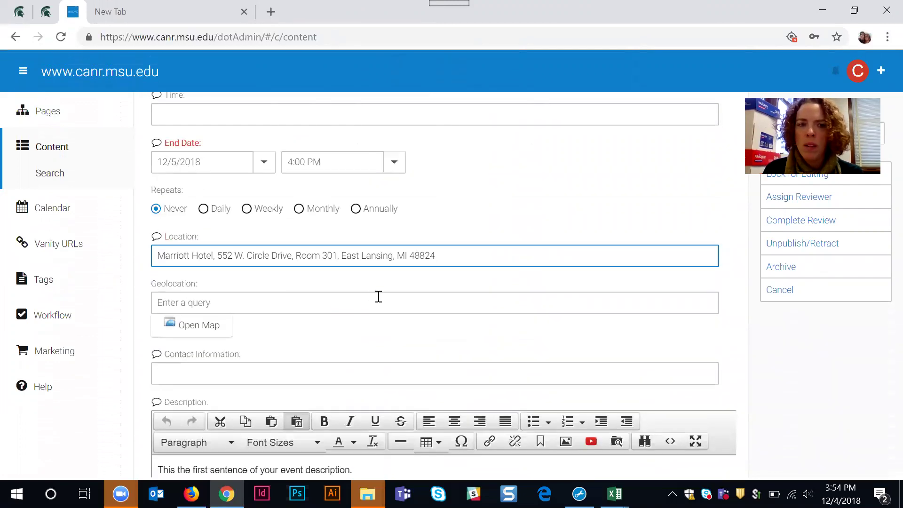
Step: Copy the Location's street address and place the caret in the Geolocation field
{"action": "left_click", "coordinate": [175, 300]}
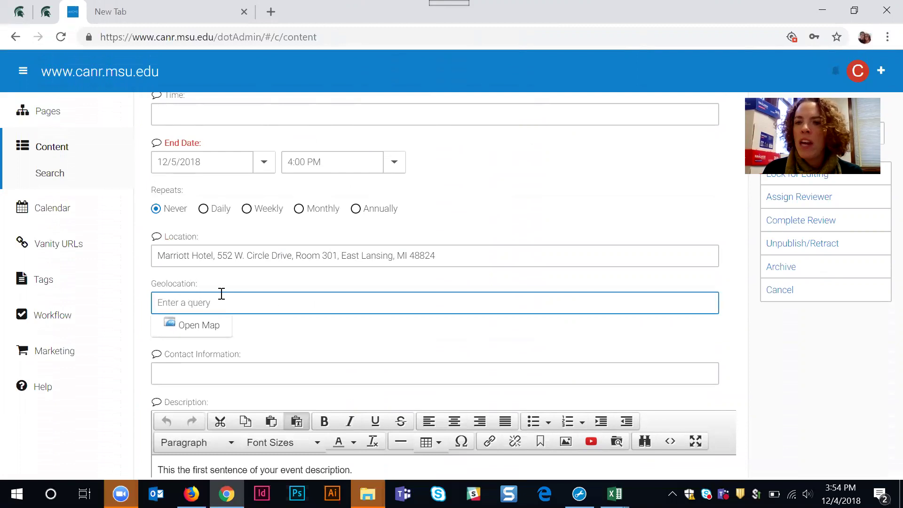
{"action": "left_click_drag", "start_coordinate": [217, 255], "coordinate": [441, 259]}
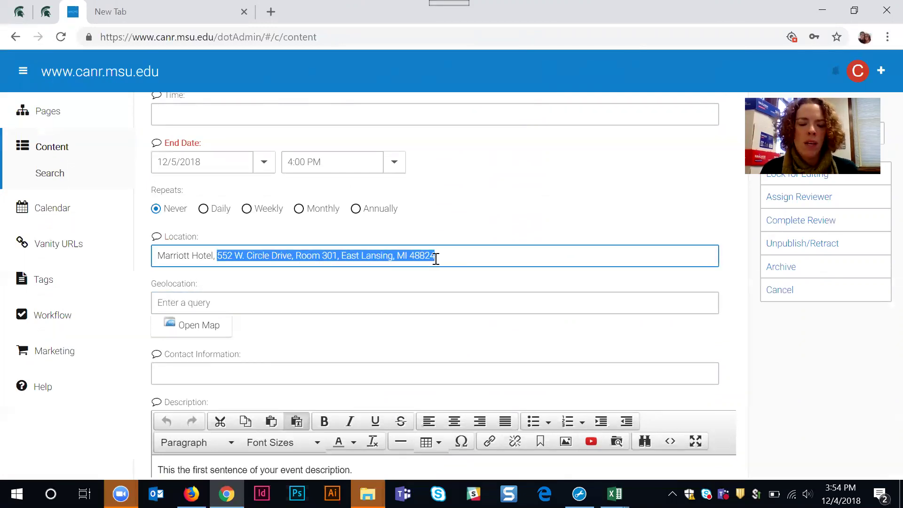
{"action": "key", "text": "ctrl+c"}
{"action": "left_click", "coordinate": [254, 303]}
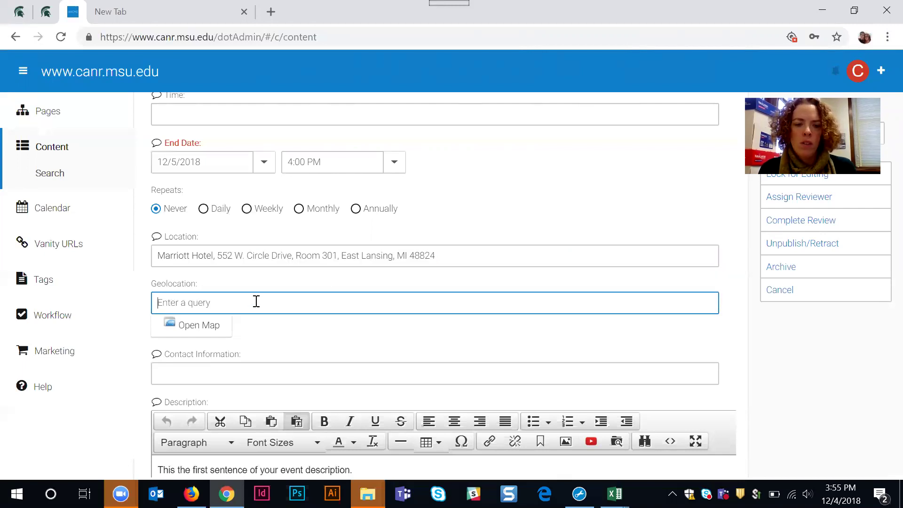
Step: Paste the address into Geolocation minus 'Room 301, ' and pick the 552 W Circle Dr suggestion
{"action": "key", "text": "ctrl+v"}
{"action": "left_click_drag", "start_coordinate": [285, 302], "coordinate": [236, 301]}
{"action": "key", "text": "BackSpace"}
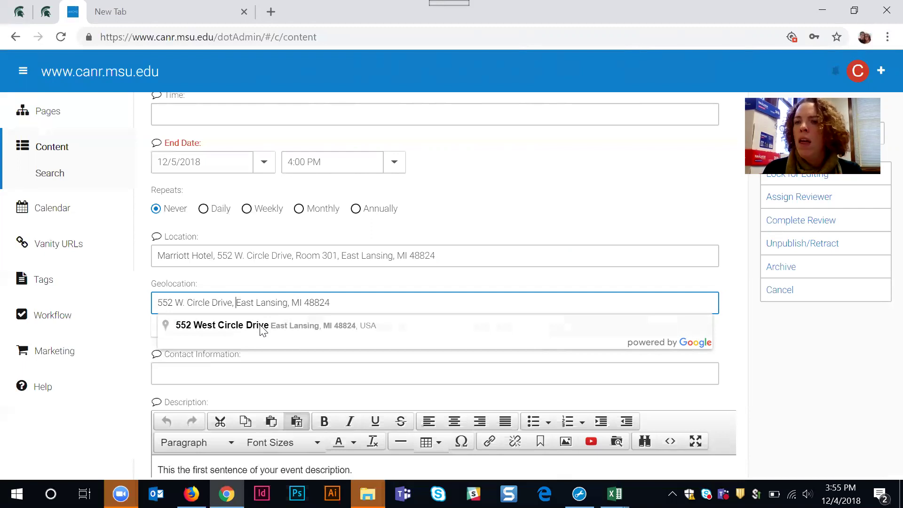
{"action": "left_click", "coordinate": [261, 326]}
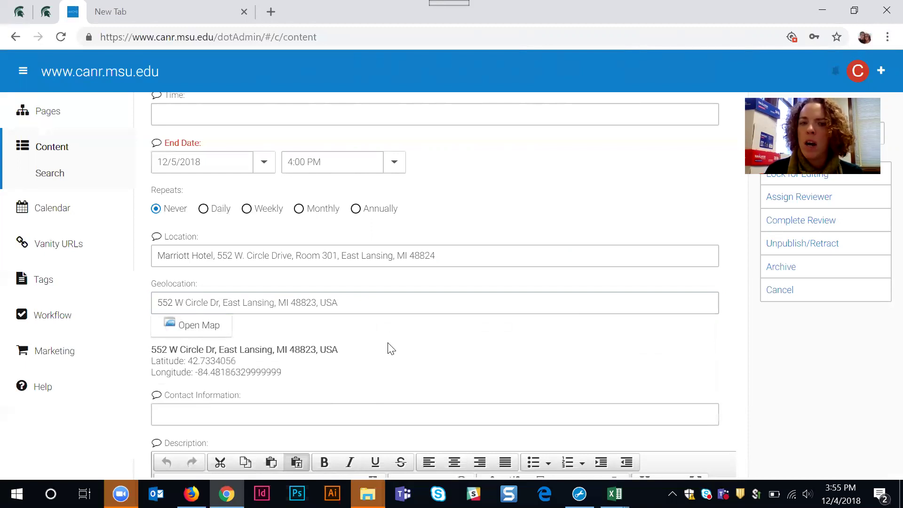
{"action": "left_click", "coordinate": [234, 255]}
{"action": "triple_click", "coordinate": [235, 256]}
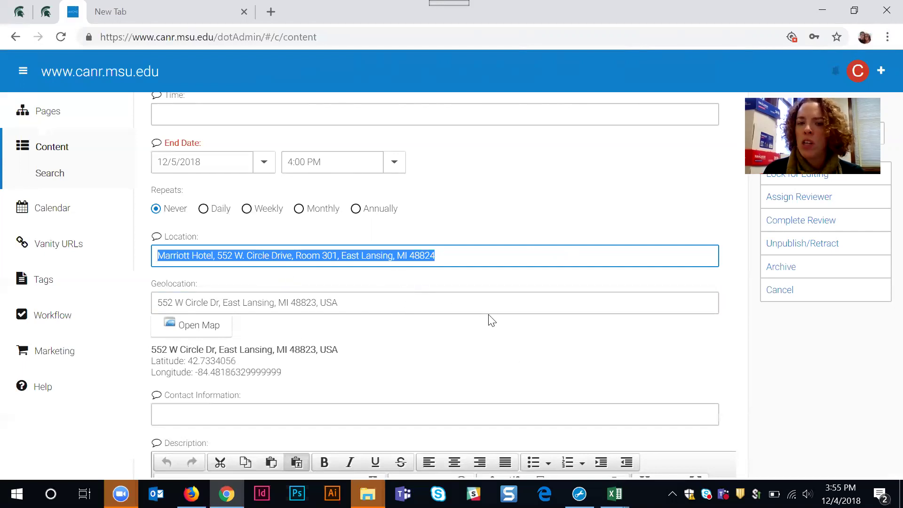
Step: Review the event's Place, Organization and Dataset relationships
{"action": "scroll", "coordinate": [472, 344], "scroll_direction": "down", "scroll_amount": 5}
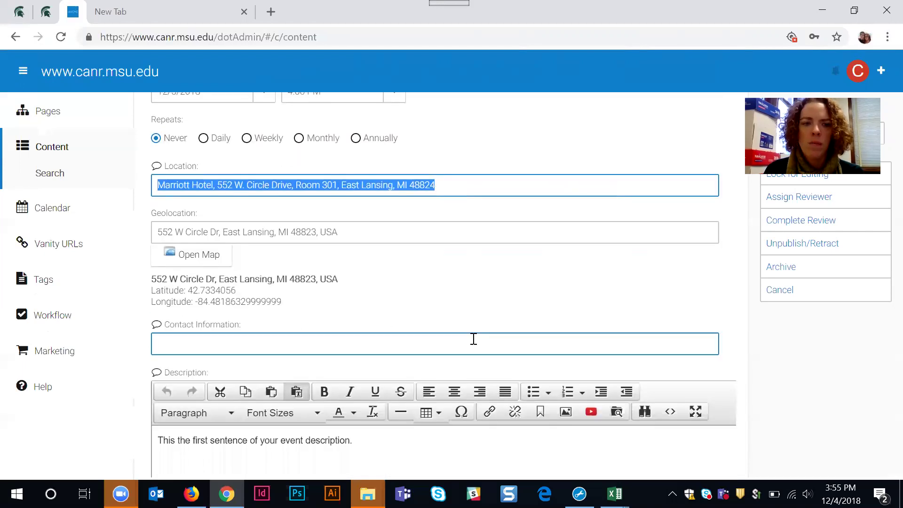
{"action": "scroll", "coordinate": [473, 343], "scroll_direction": "down", "scroll_amount": 4}
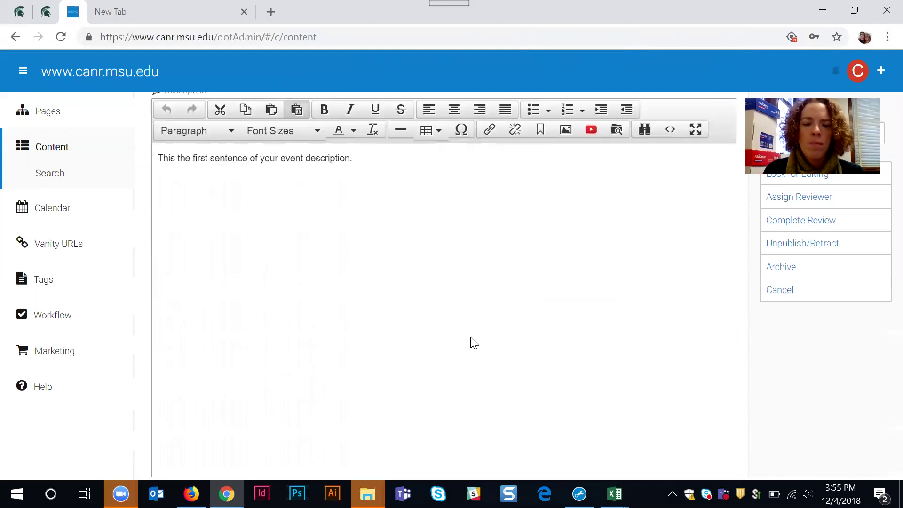
{"action": "scroll", "coordinate": [470, 341], "scroll_direction": "up", "scroll_amount": 12}
{"action": "scroll", "coordinate": [400, 259], "scroll_direction": "up", "scroll_amount": 1}
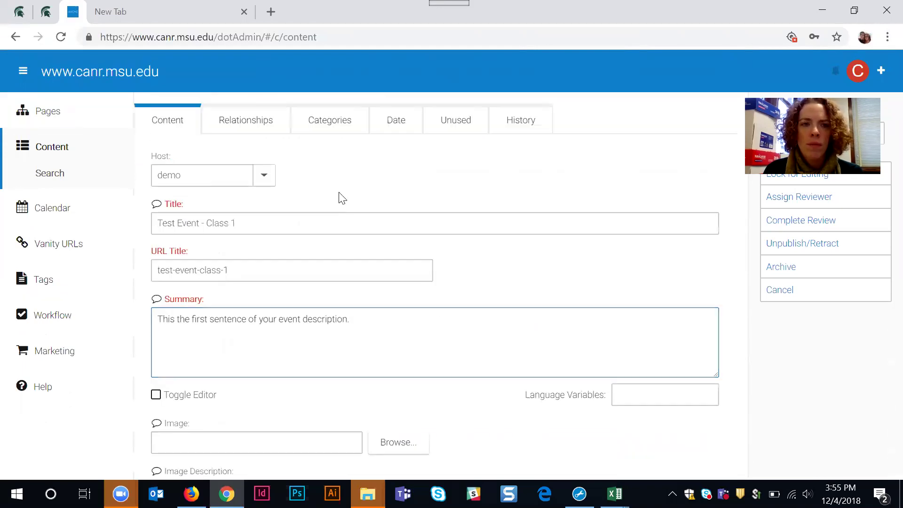
{"action": "left_click", "coordinate": [248, 124]}
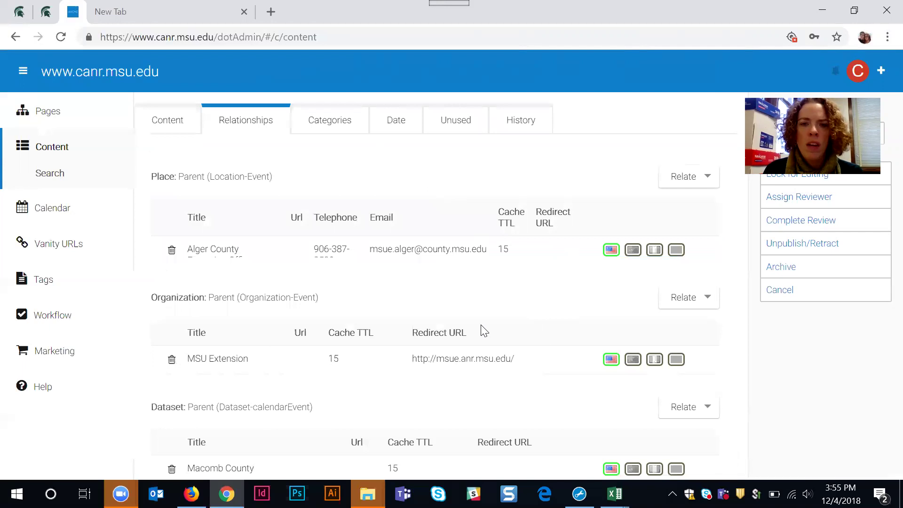
{"action": "scroll", "coordinate": [486, 332], "scroll_direction": "down", "scroll_amount": 7}
{"action": "scroll", "coordinate": [489, 332], "scroll_direction": "up", "scroll_amount": 1}
{"action": "scroll", "coordinate": [490, 331], "scroll_direction": "down", "scroll_amount": 20}
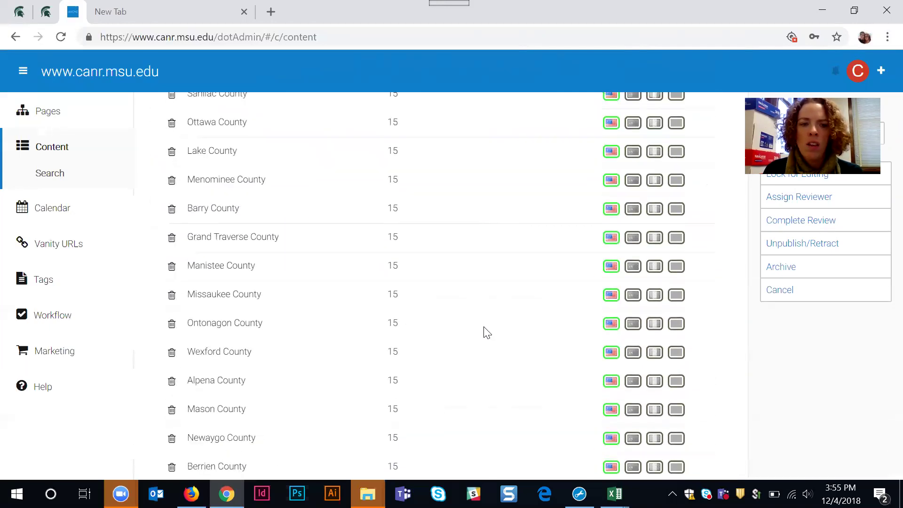
{"action": "scroll", "coordinate": [485, 331], "scroll_direction": "down", "scroll_amount": 10}
{"action": "scroll", "coordinate": [485, 331], "scroll_direction": "up", "scroll_amount": 6}
{"action": "scroll", "coordinate": [485, 330], "scroll_direction": "down", "scroll_amount": 6}
{"action": "scroll", "coordinate": [485, 331], "scroll_direction": "up", "scroll_amount": 20}
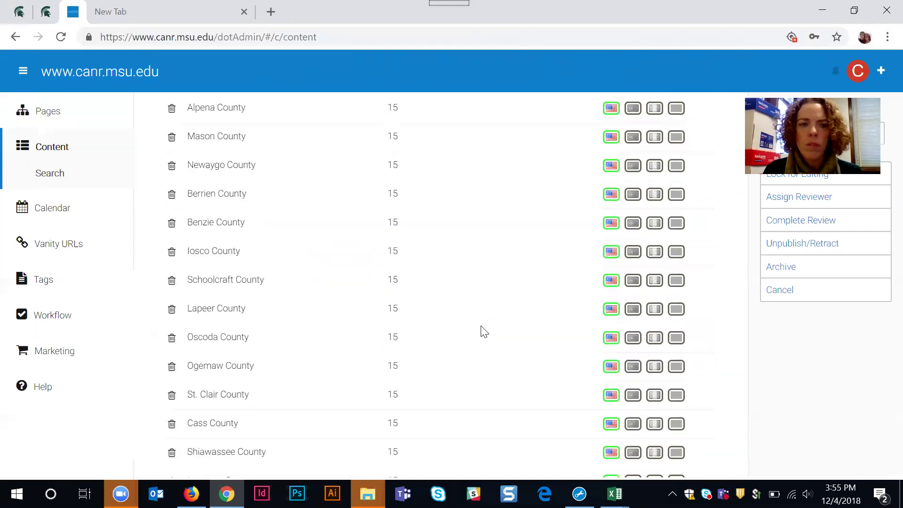
{"action": "scroll", "coordinate": [484, 332], "scroll_direction": "up", "scroll_amount": 20}
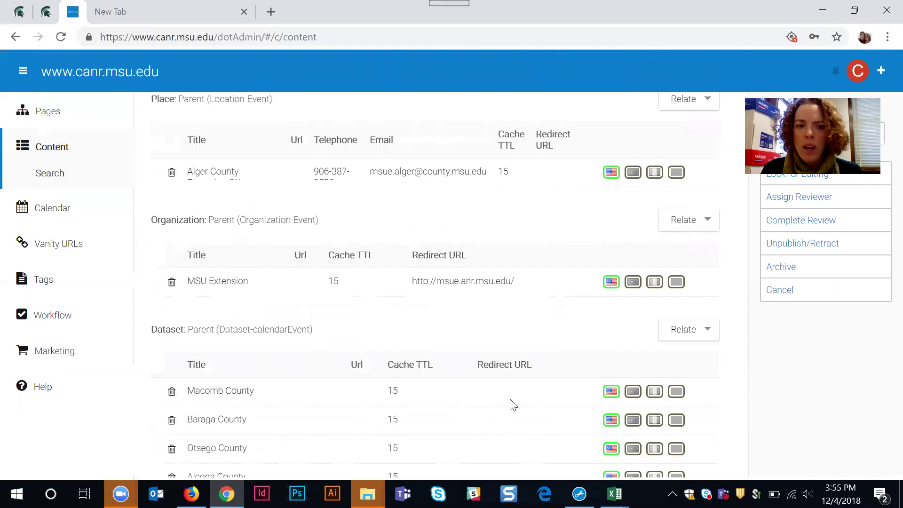
Step: Show Categories with tags dotcms training, apples, eaton county and 4-h life skills
{"action": "scroll", "coordinate": [476, 375], "scroll_direction": "down", "scroll_amount": 1}
{"action": "scroll", "coordinate": [475, 375], "scroll_direction": "up", "scroll_amount": 1}
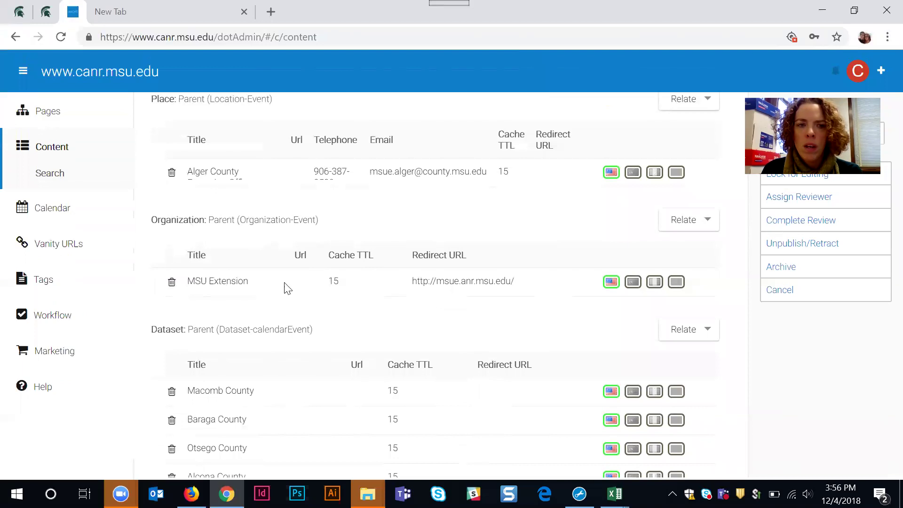
{"action": "scroll", "coordinate": [263, 225], "scroll_direction": "up", "scroll_amount": 2}
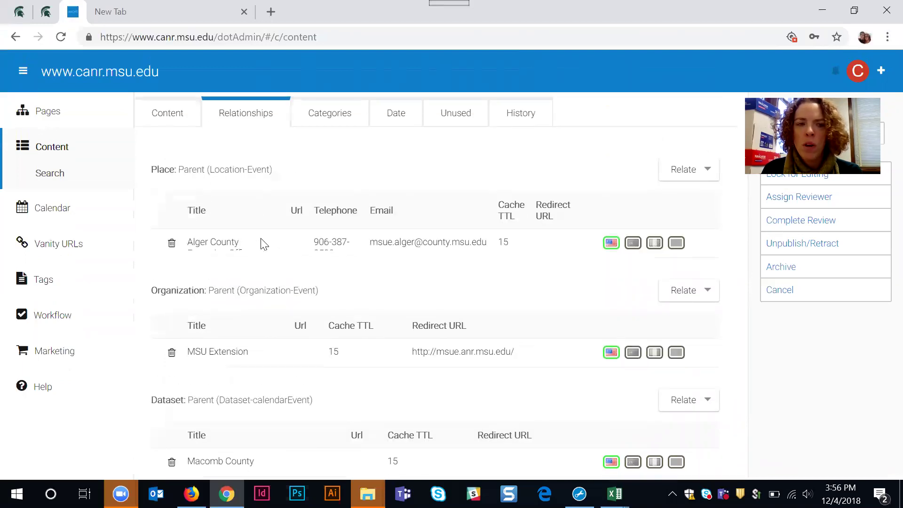
{"action": "left_click", "coordinate": [335, 120]}
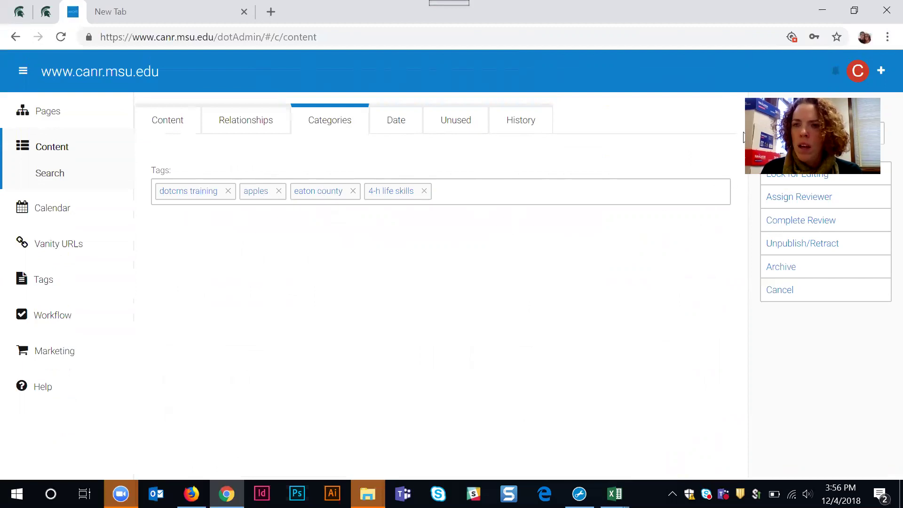
Step: Lock the Test Event - Class 1 event for editing
{"action": "left_click", "coordinate": [789, 179]}
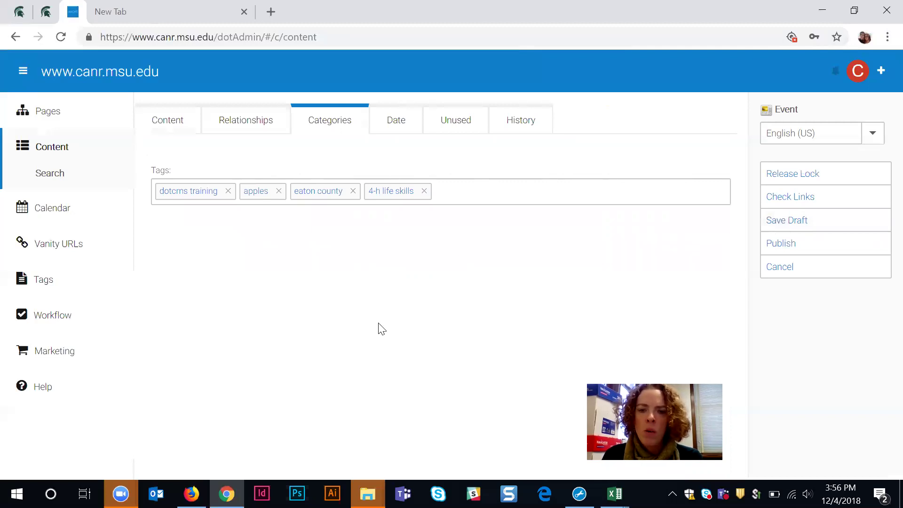
{"action": "left_click", "coordinate": [192, 493]}
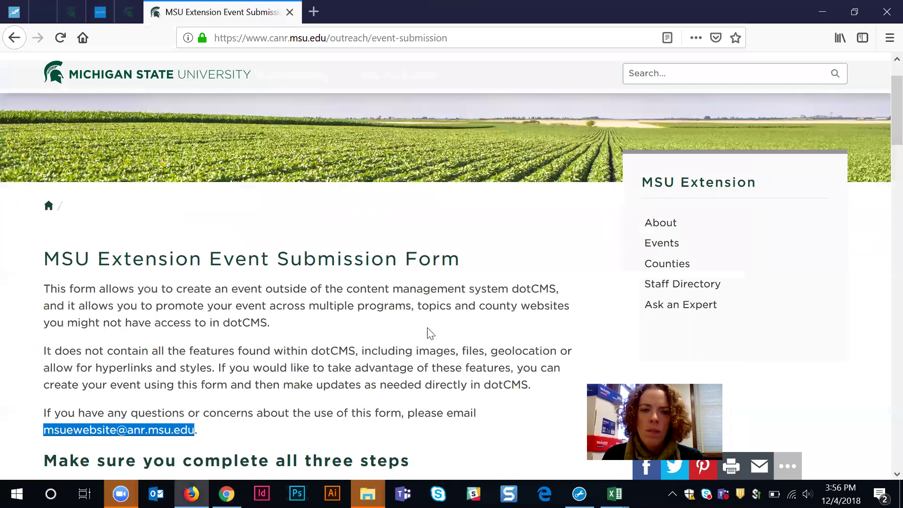
{"action": "left_click", "coordinate": [227, 494]}
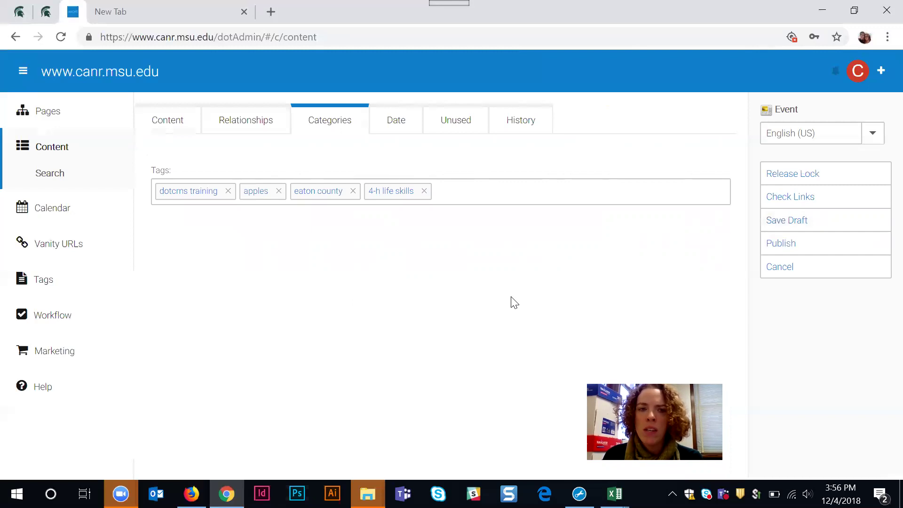
Step: Publish Test Event - Class 1 from its Content tab, then return to the submission form
{"action": "left_click", "coordinate": [173, 125]}
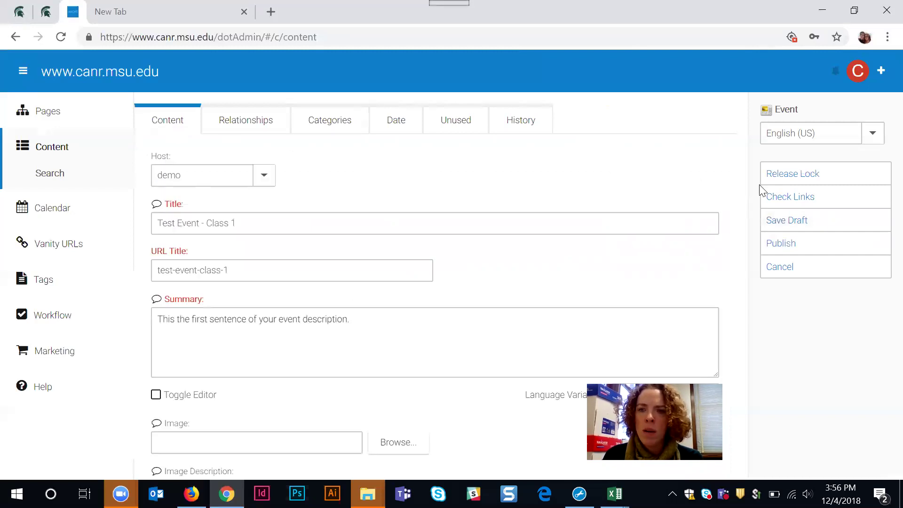
{"action": "left_click", "coordinate": [799, 247]}
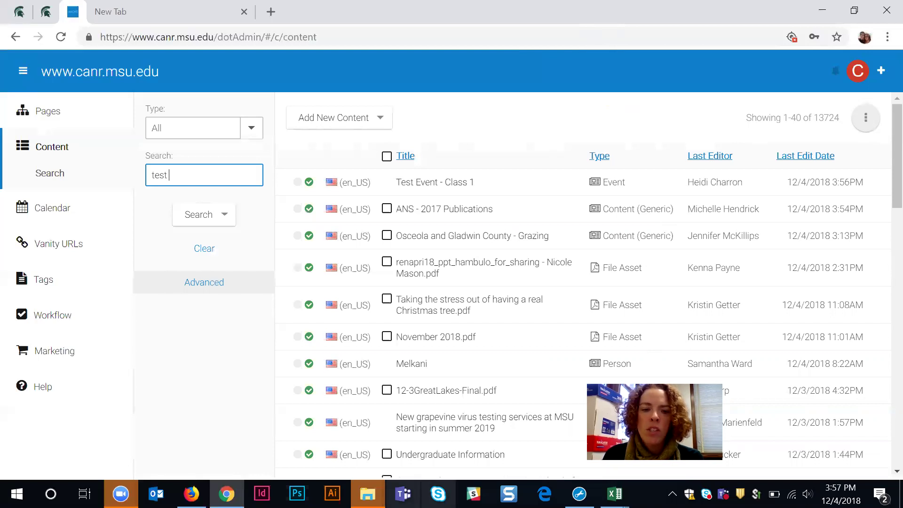
{"action": "key", "text": "alt+Tab"}
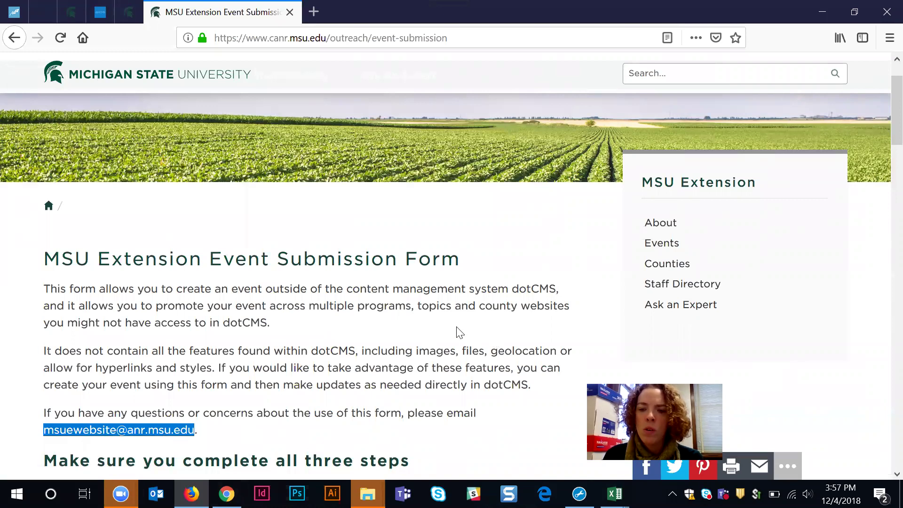
{"action": "scroll", "coordinate": [512, 335], "scroll_direction": "down", "scroll_amount": 5}
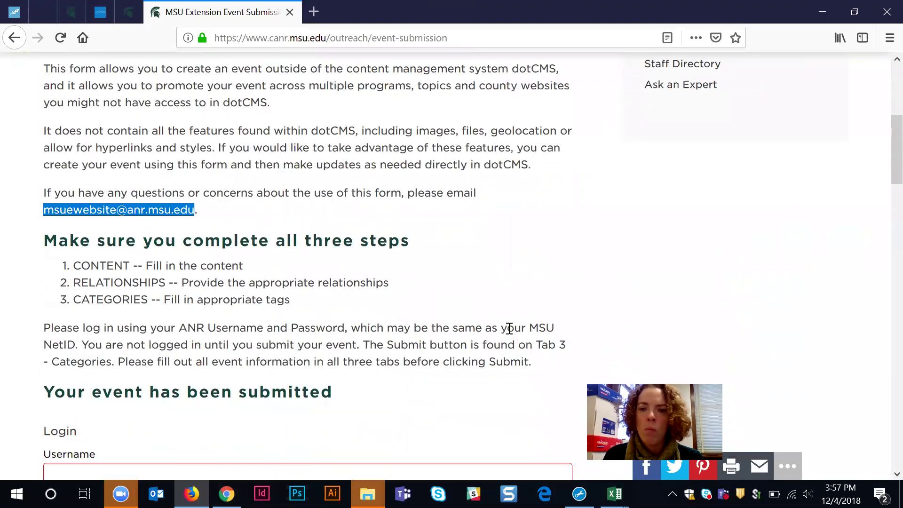